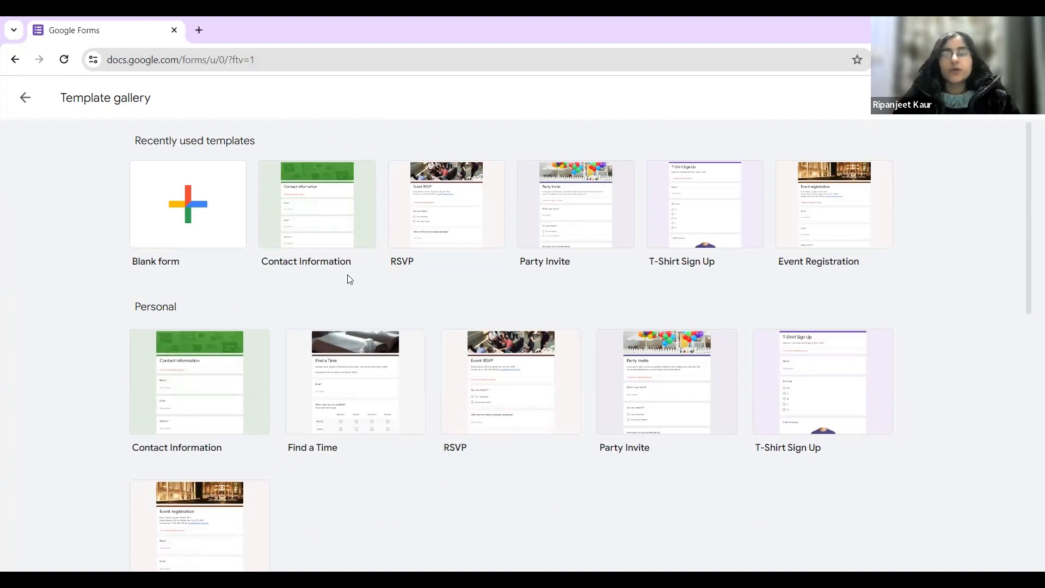
- Create a form from the Contact Information template and title it "Manjula's Learning Academy"
click(327, 219)
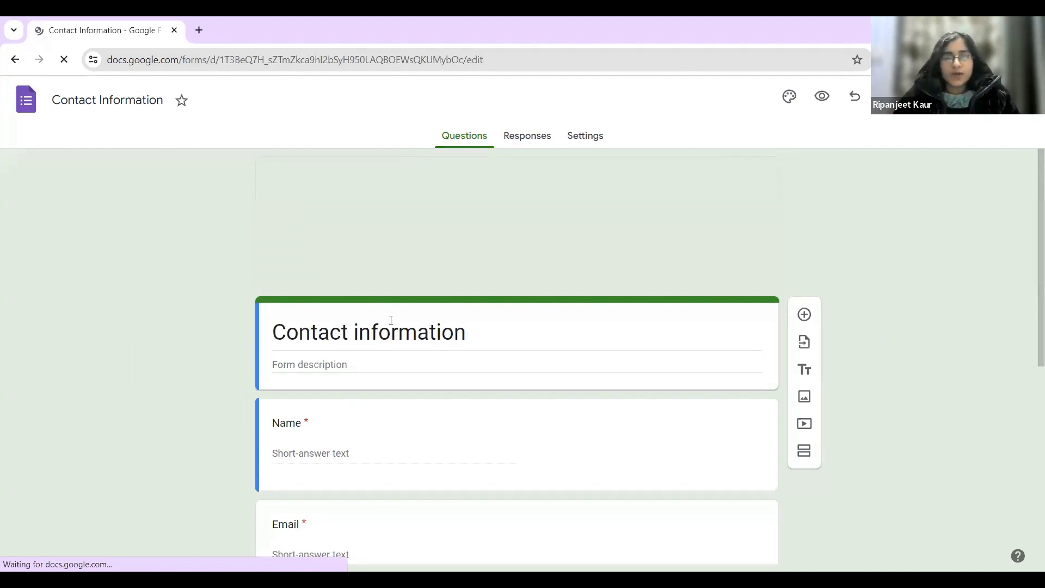
drag(473, 330, 229, 293)
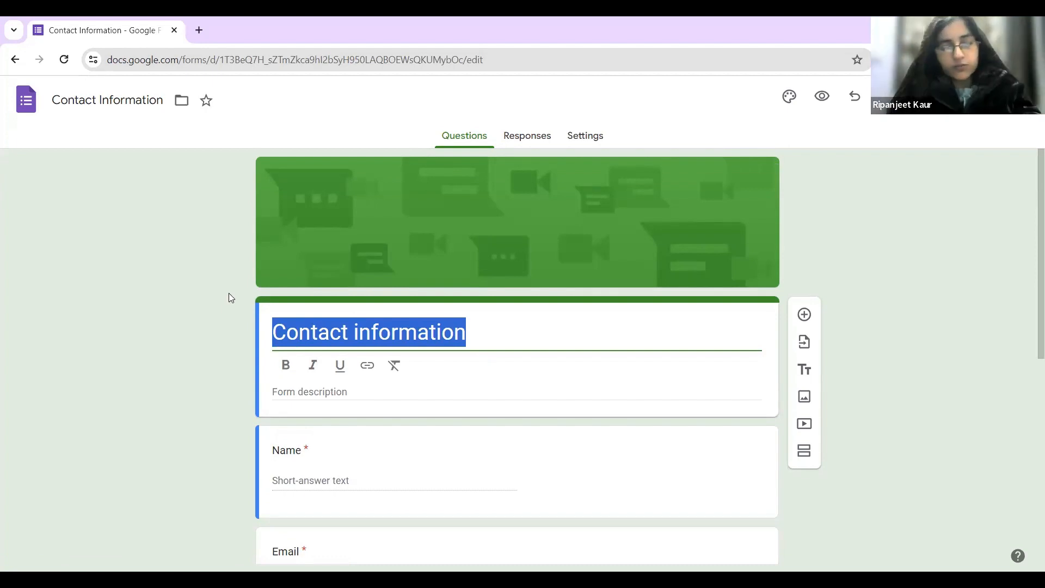
text(M)
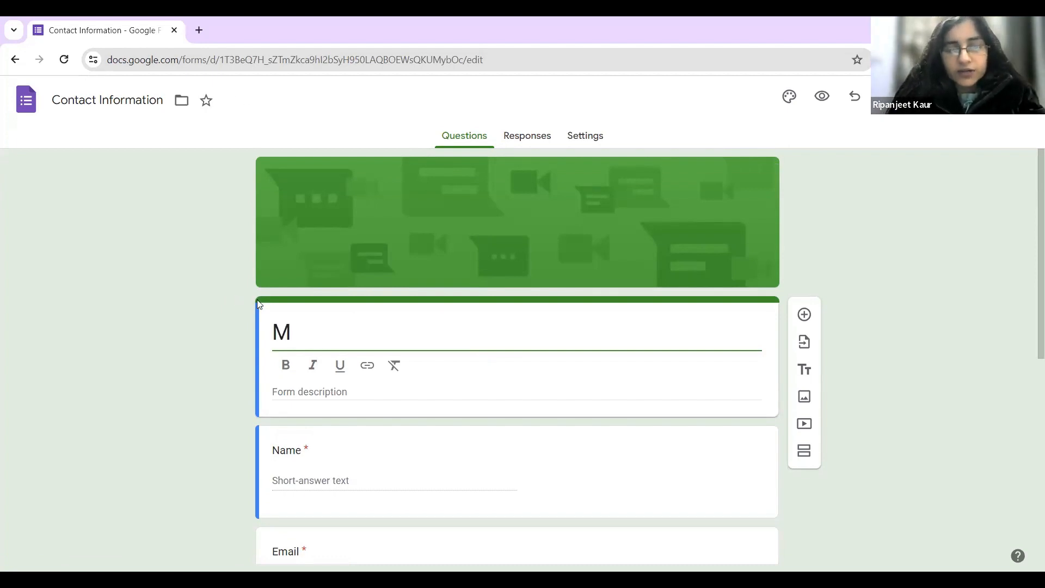
text(anju)
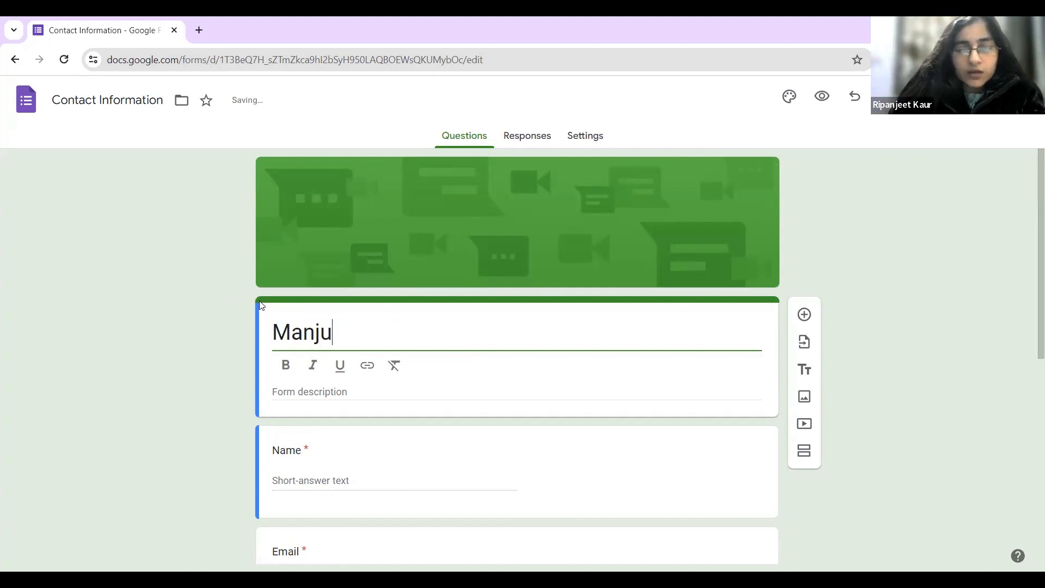
text(la)
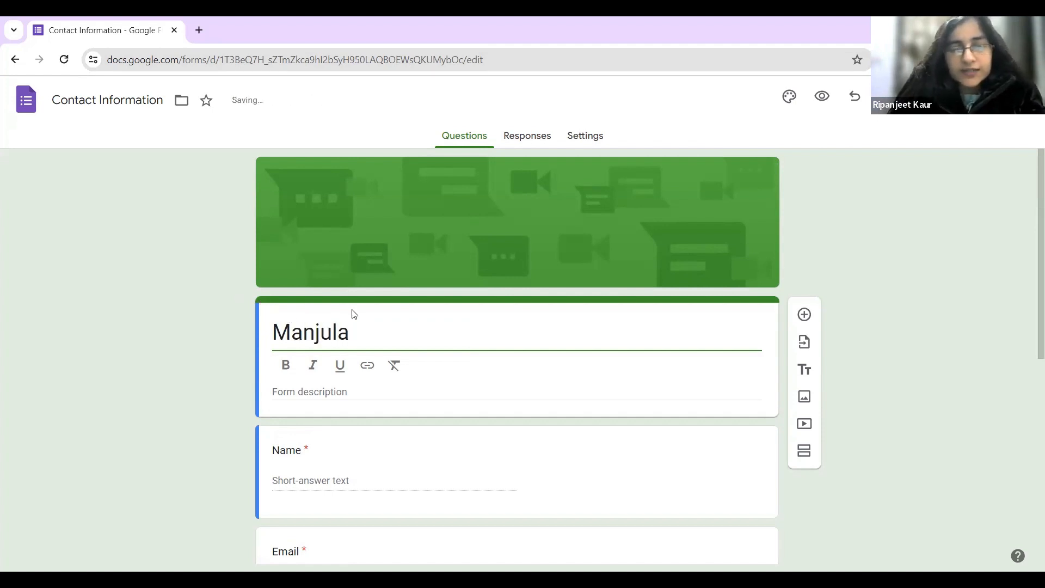
text('s Learning Academy)
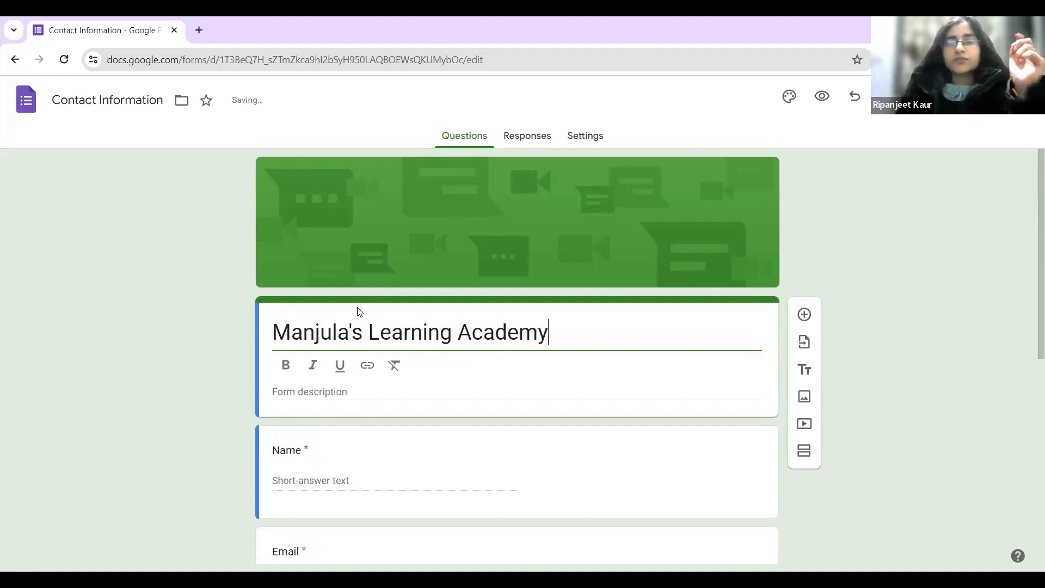
- Fill in the form description with "contact us :" followed by the academy's website address
click(360, 393)
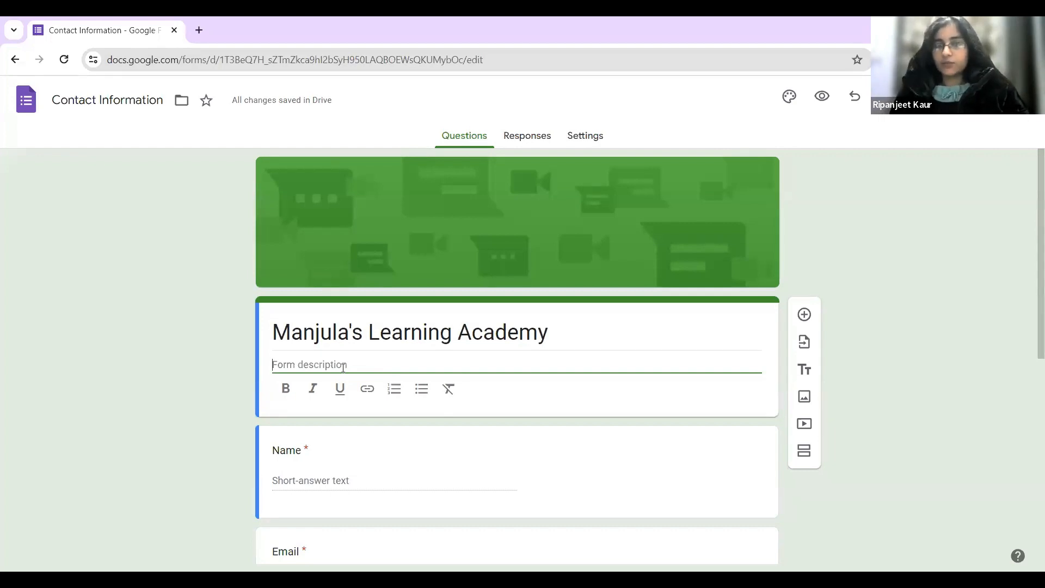
text(contact us at)
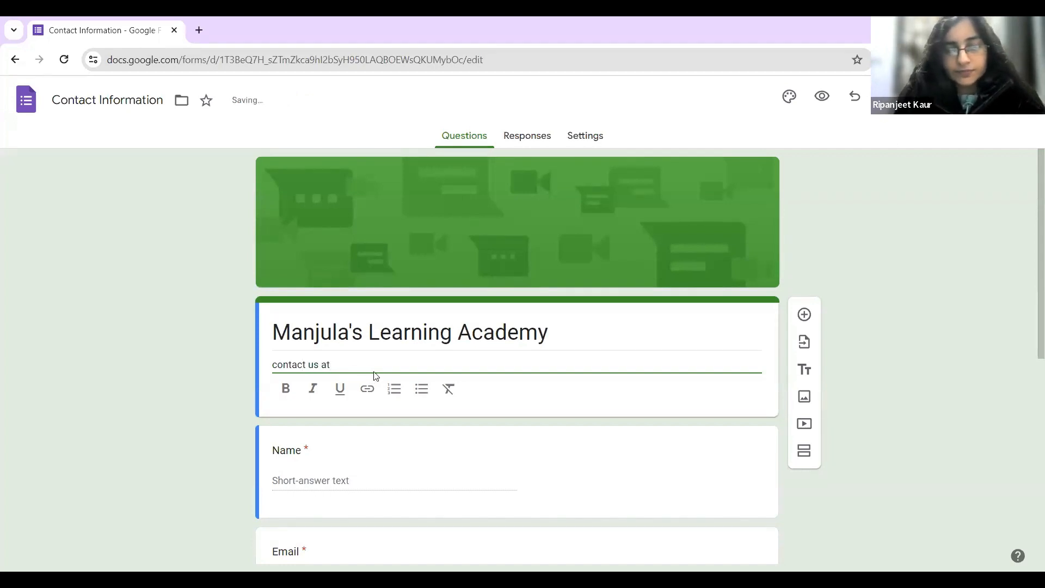
text( manjulajampani.com)
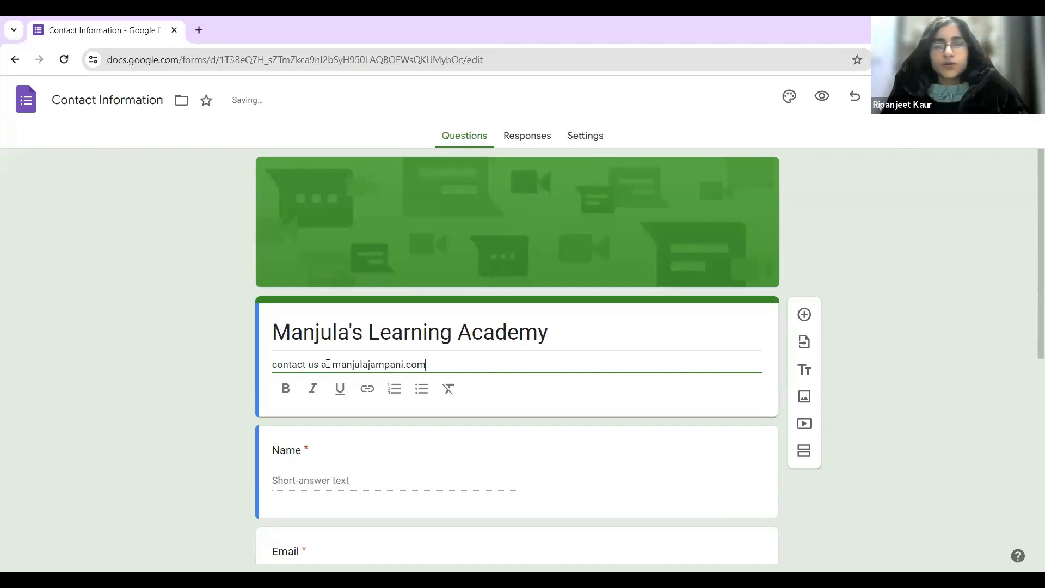
drag(322, 360, 324, 364)
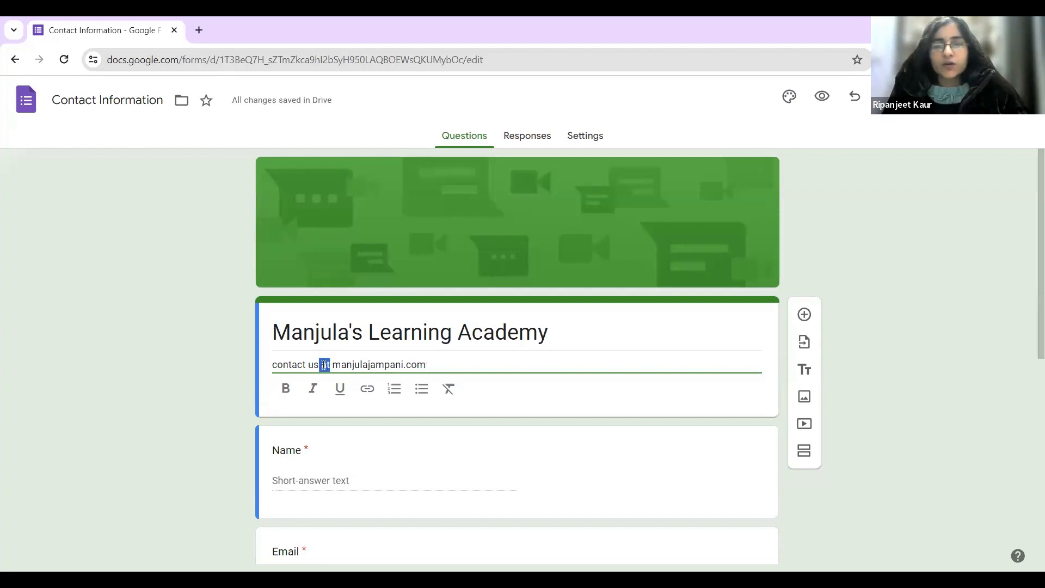
text(:)
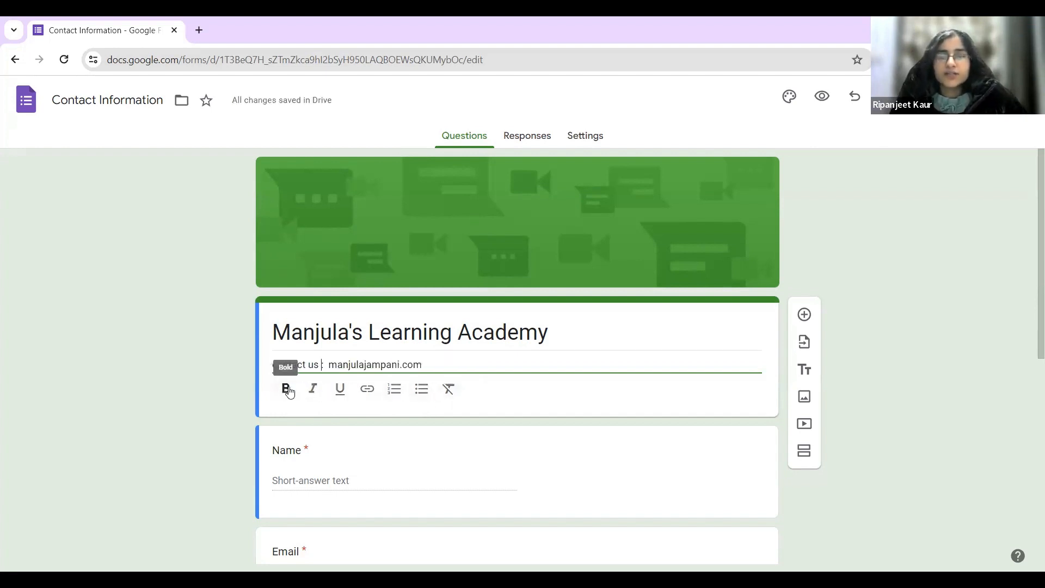
- Make the website address in the form description bold
click(328, 362)
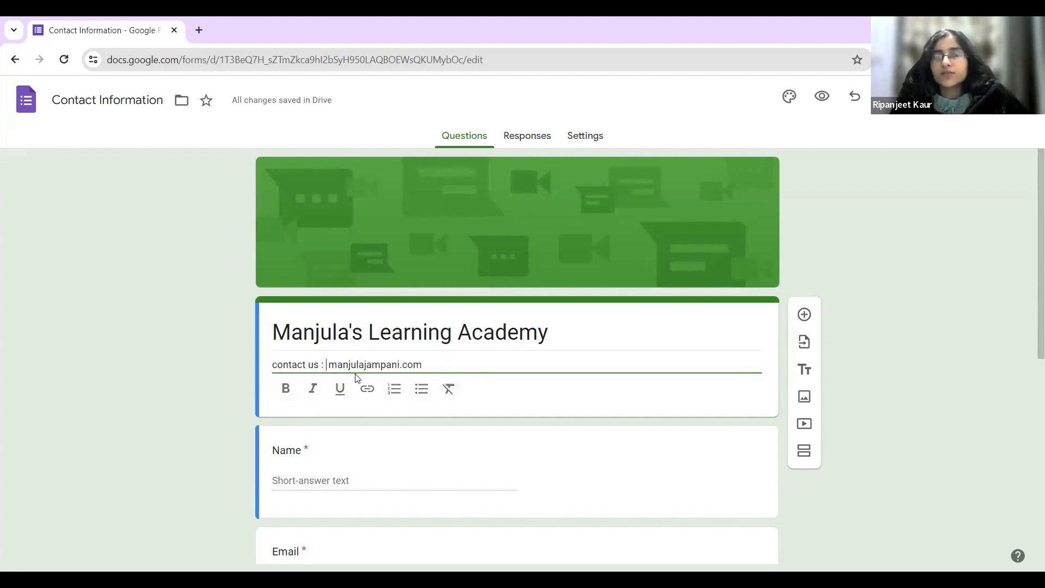
drag(327, 363, 424, 381)
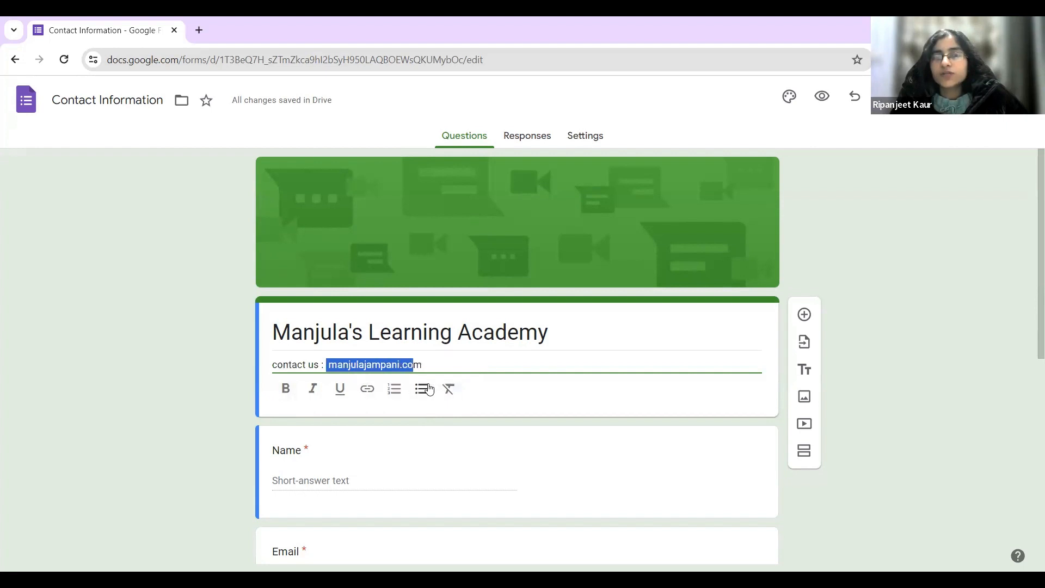
click(285, 389)
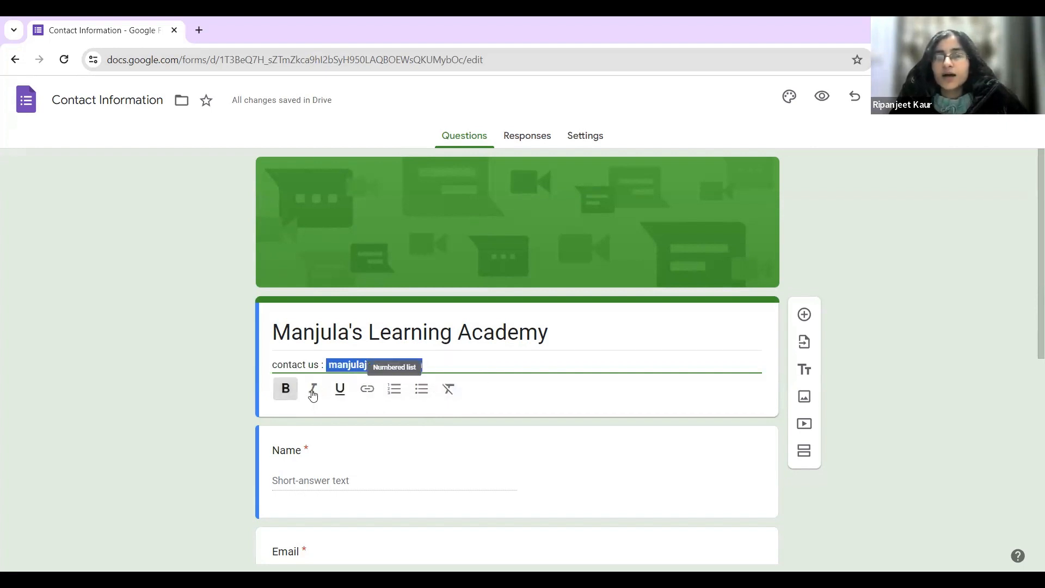
click(243, 384)
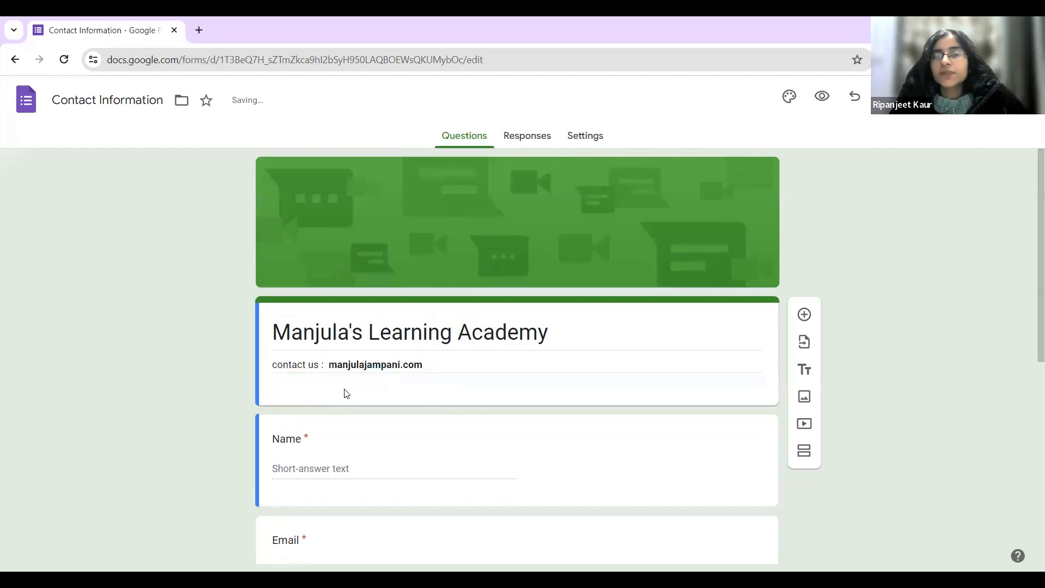
- Underline only the website address in the form description
triple_click(373, 369)
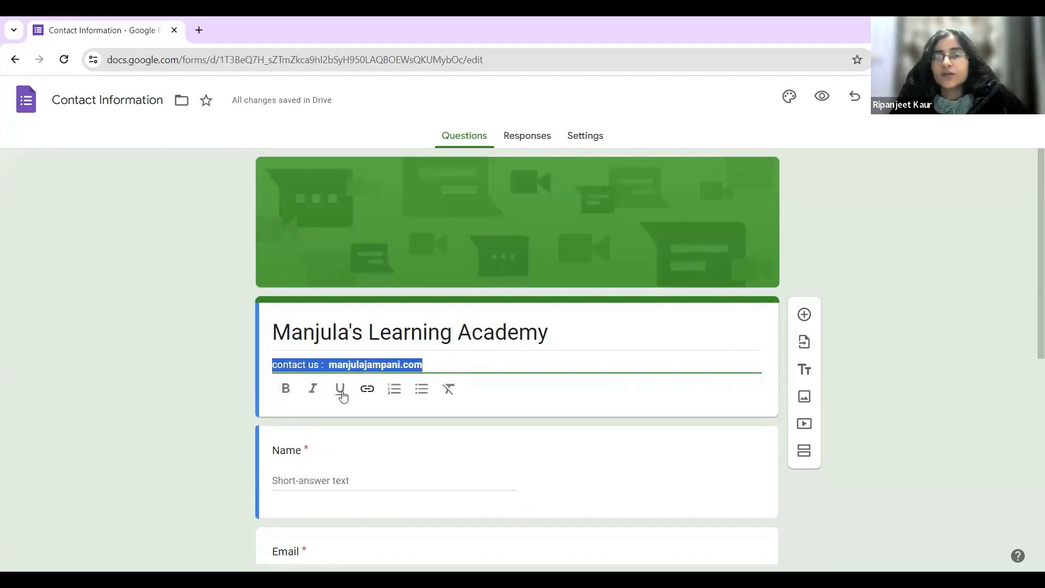
click(431, 356)
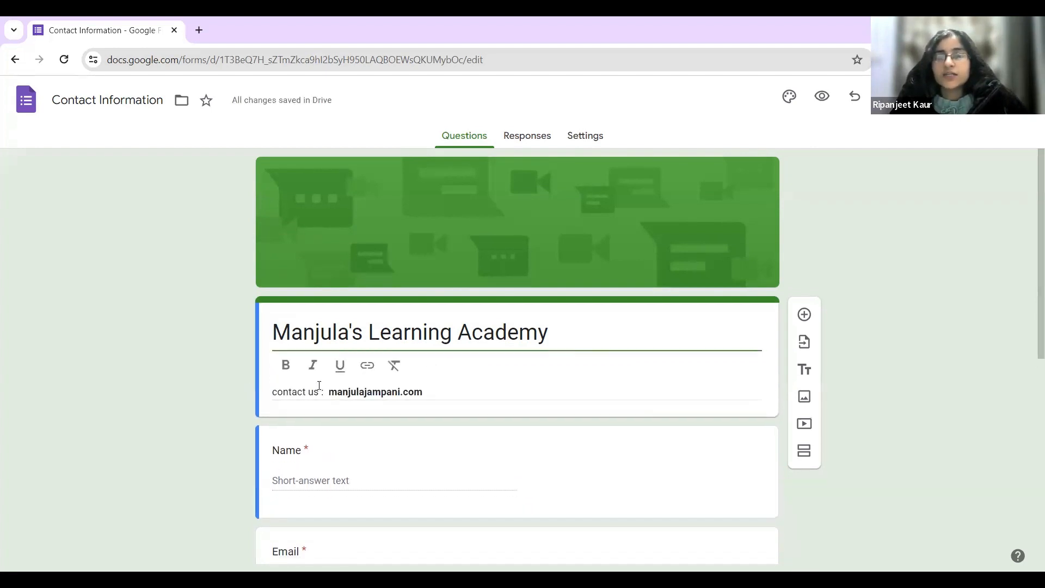
triple_click(392, 393)
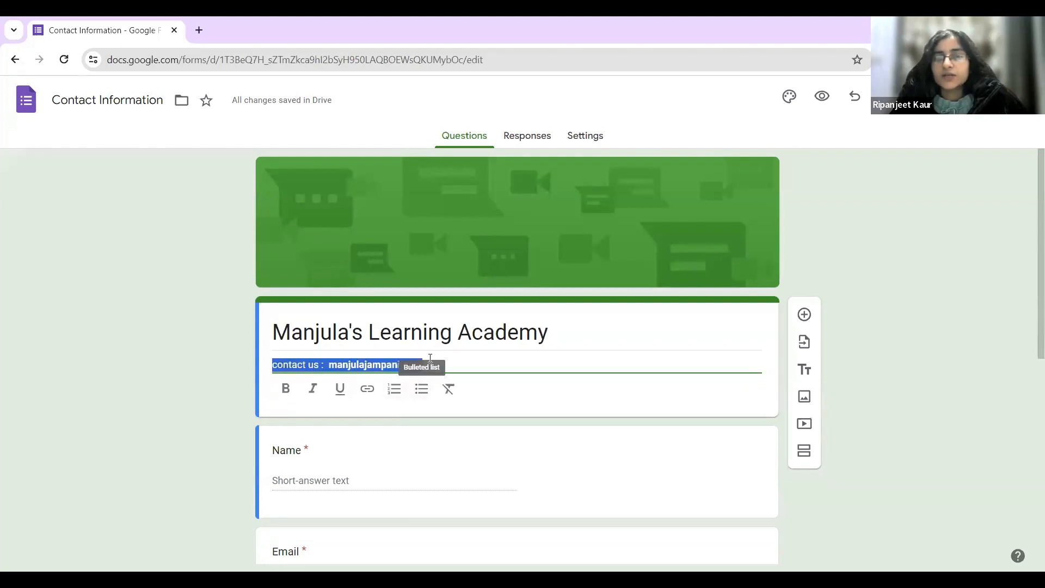
click(430, 365)
triple_click(424, 392)
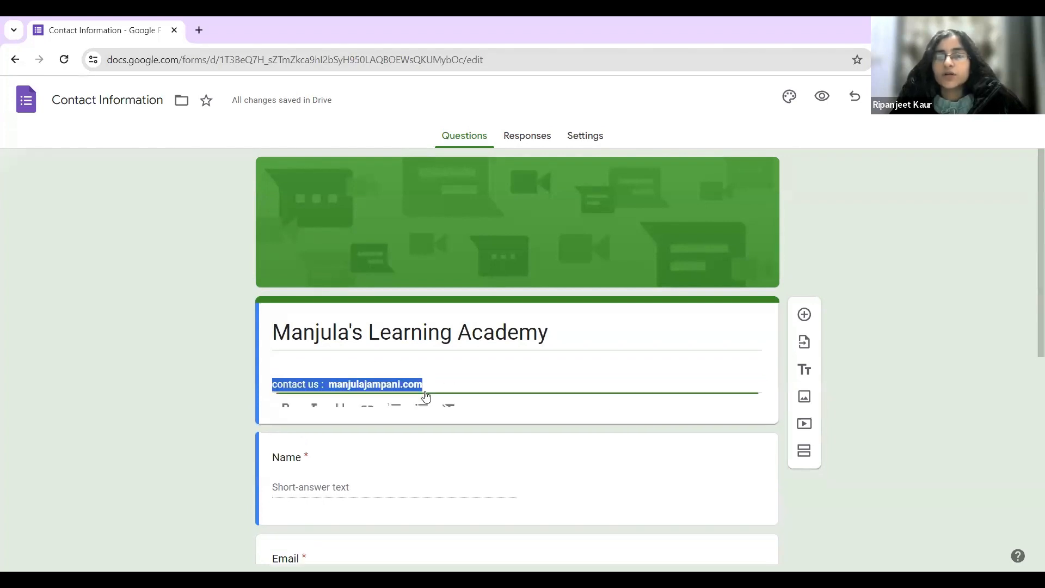
click(425, 364)
drag(423, 364, 328, 364)
click(342, 388)
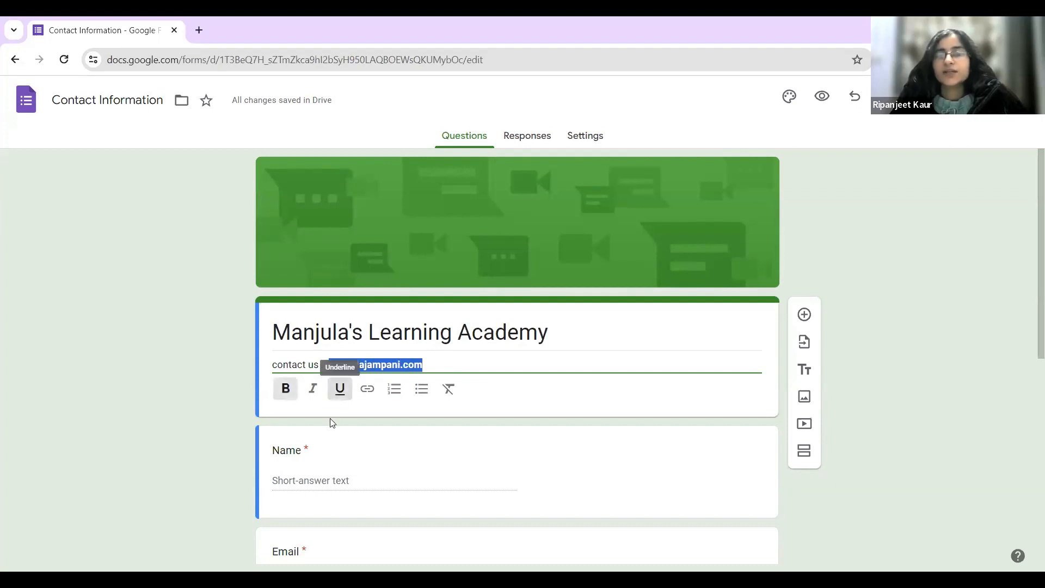
click(187, 352)
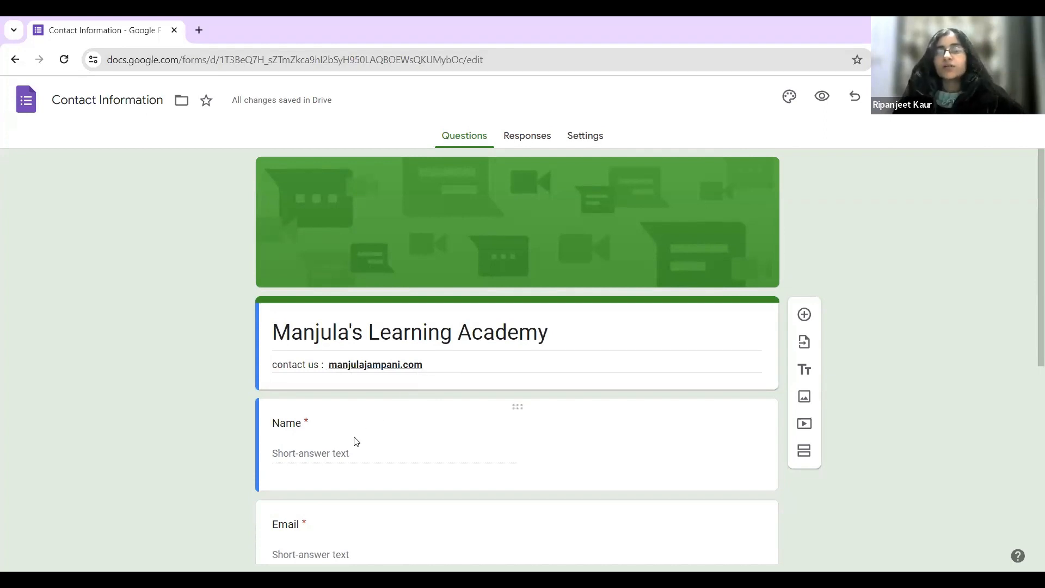
- Change the title of the first question, Name, to "Email"
scroll(357, 439, down, 3)
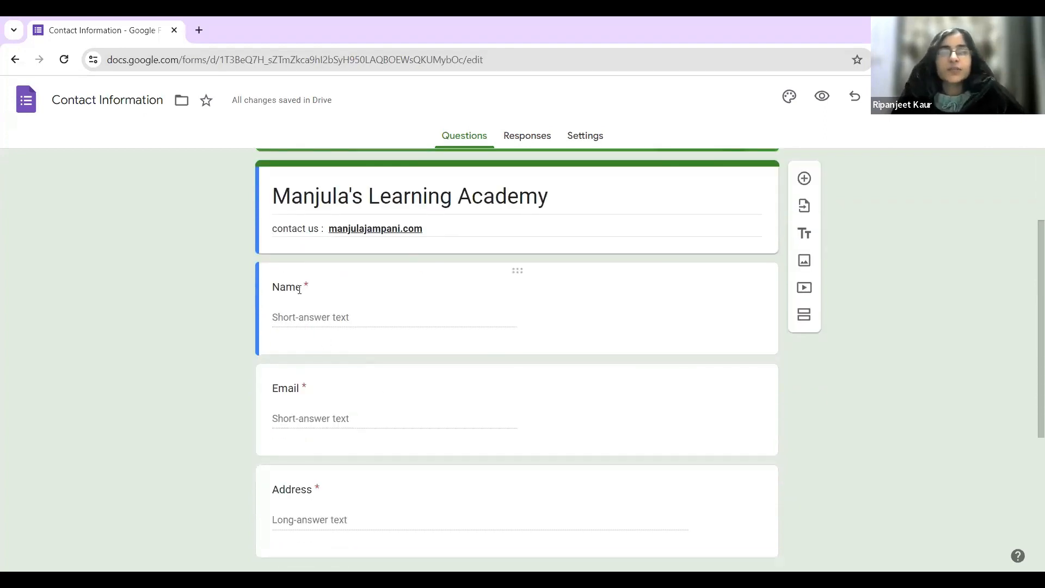
click(348, 286)
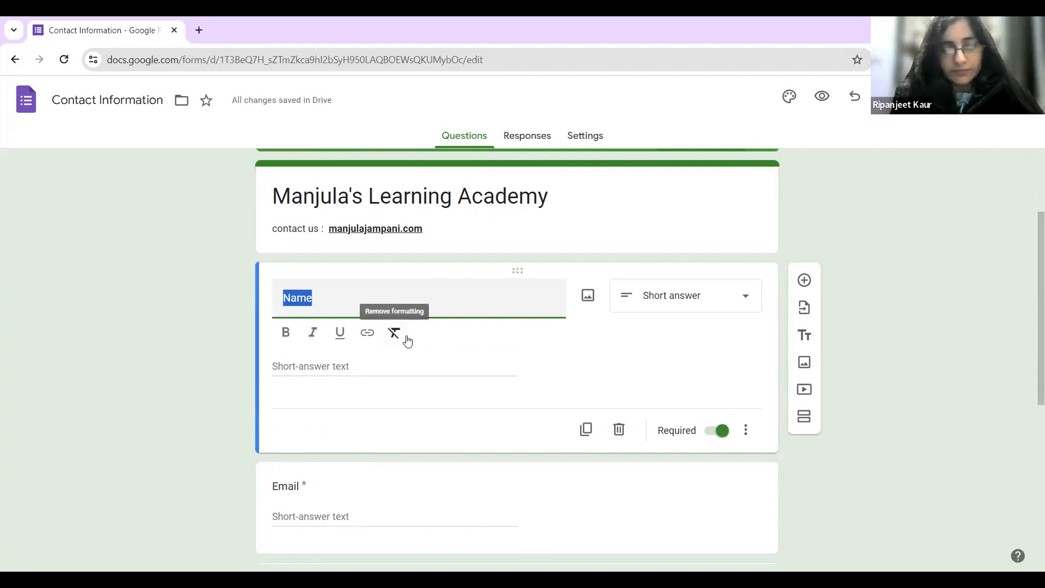
text(E)
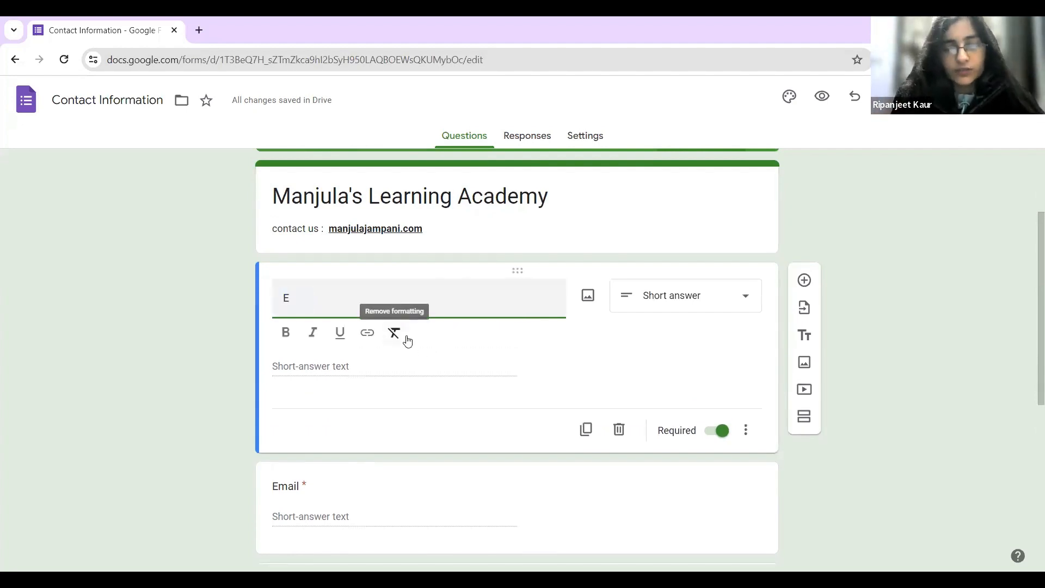
text(mail)
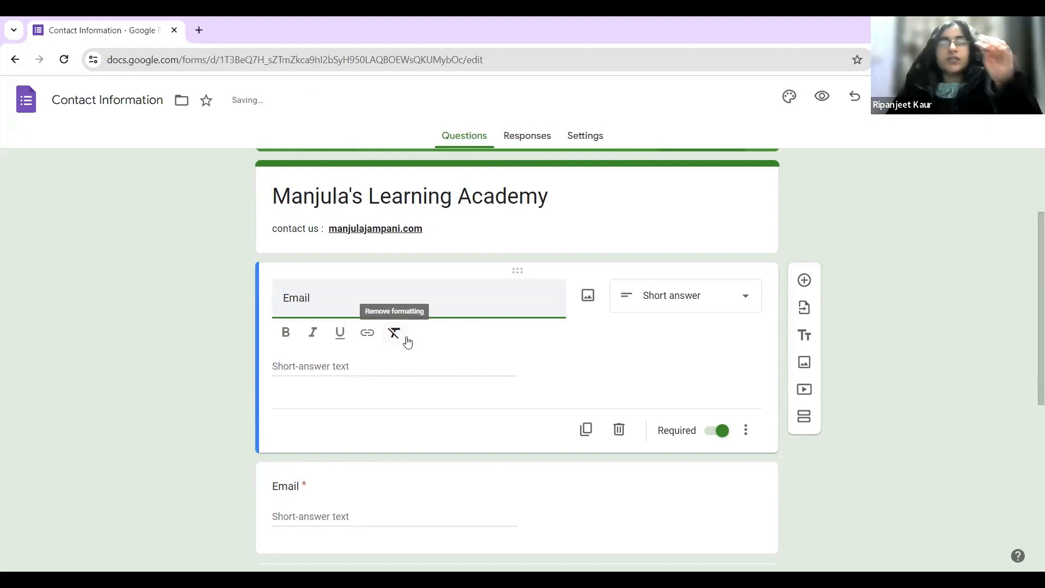
- Change the title of the second question, the original Email question, to "Name of student"
click(308, 489)
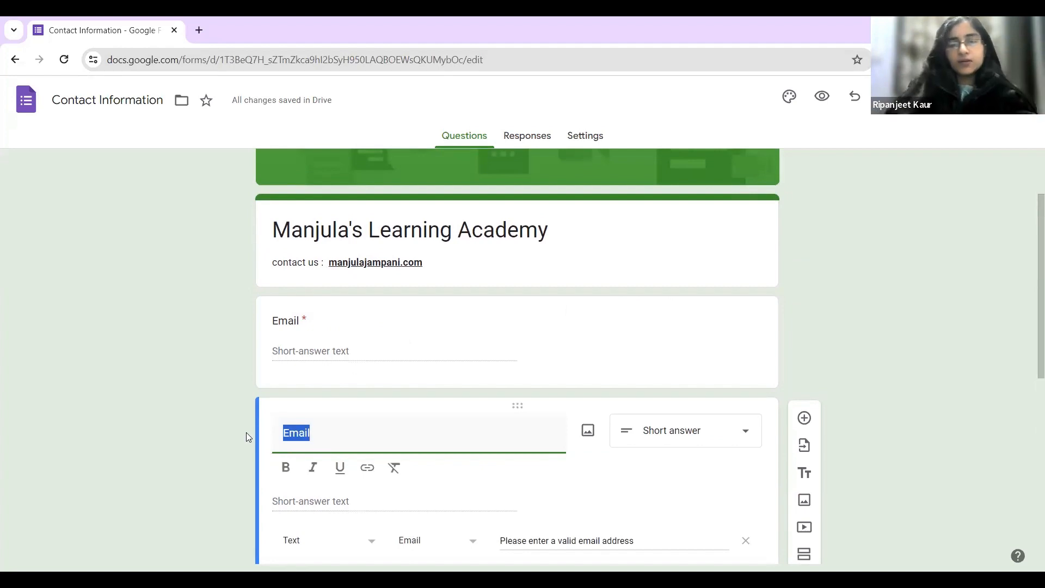
text(name)
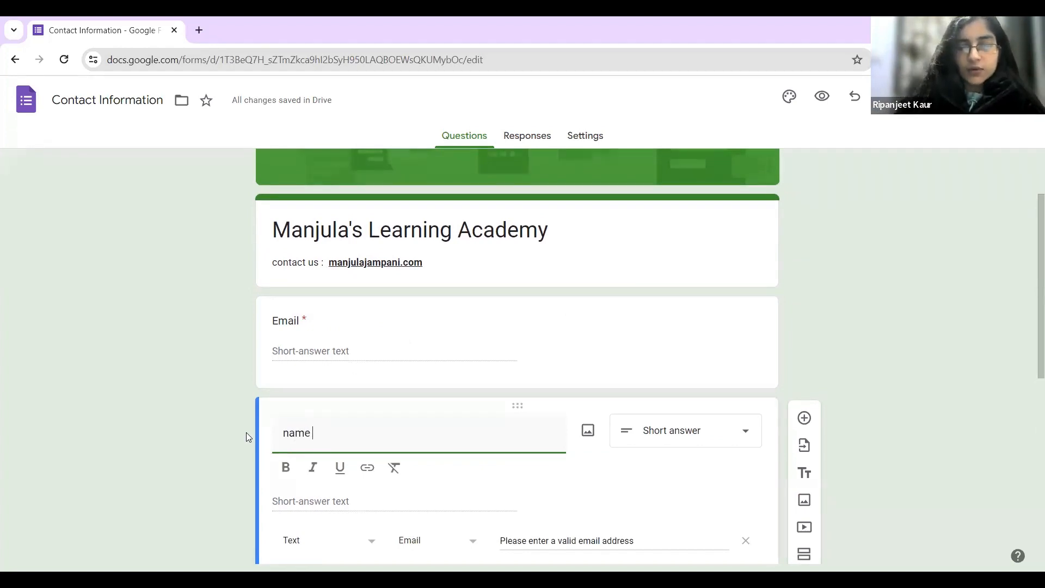
text( of st)
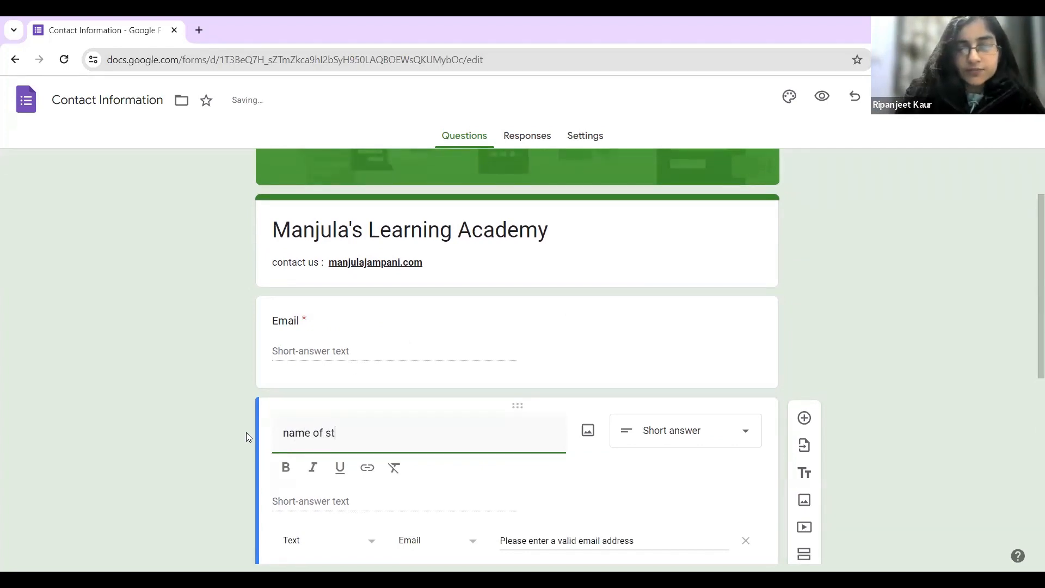
text(udent)
- Change the title of the Address question to "Grade of student"
scroll(299, 284, down, 5)
click(317, 393)
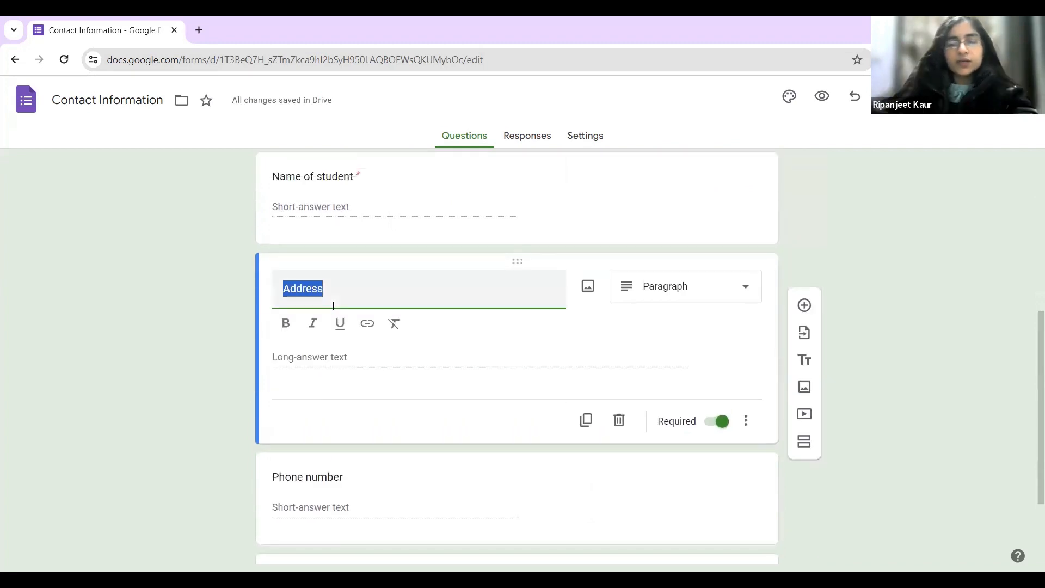
text(Grad)
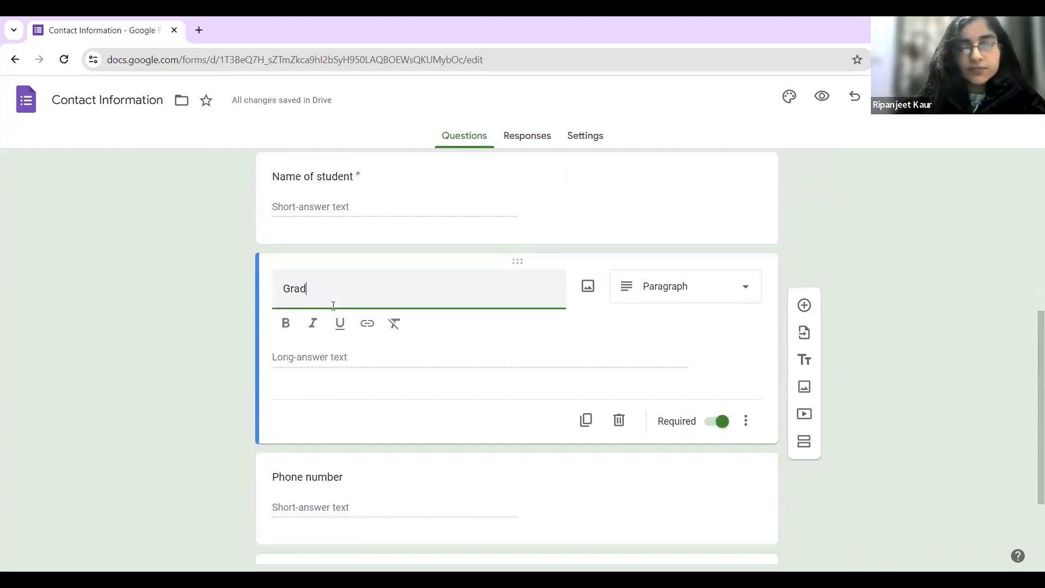
text(e of student)
- Replace the title of the Comments question with "Do you want one to one interaction tuition ?"
scroll(338, 381, down, 3)
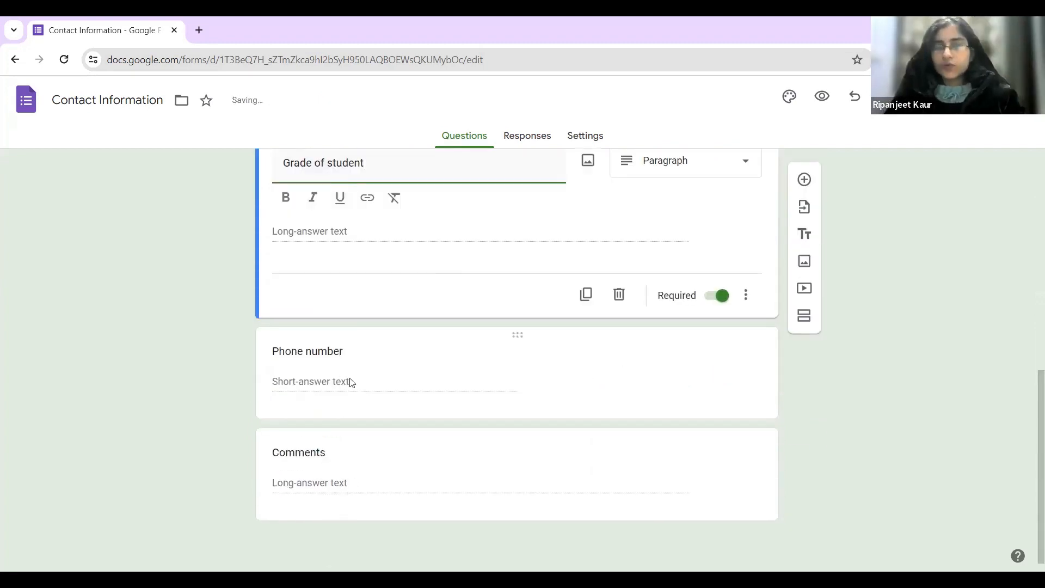
click(318, 457)
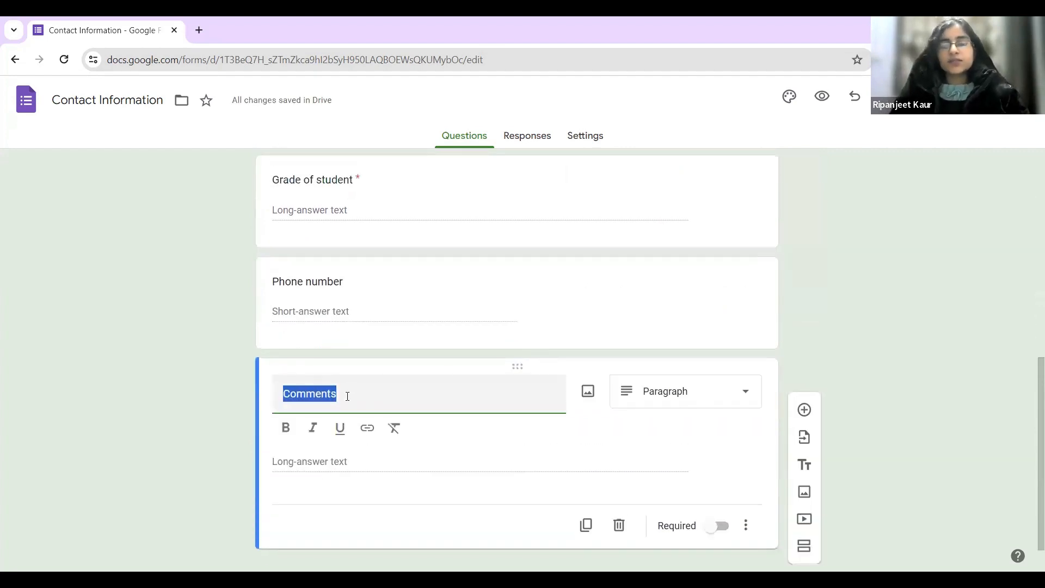
text(Do you want one)
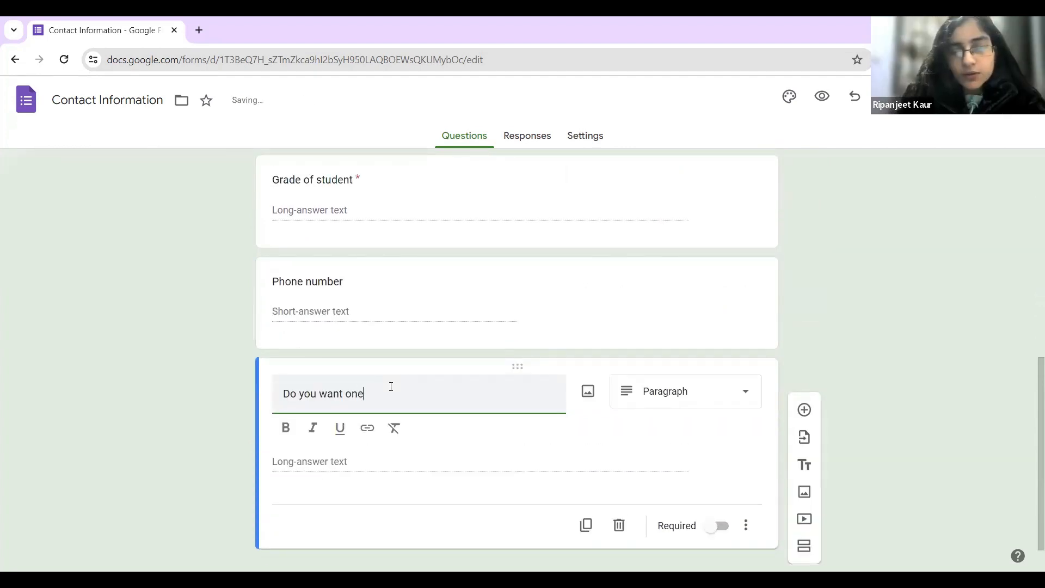
text( to one )
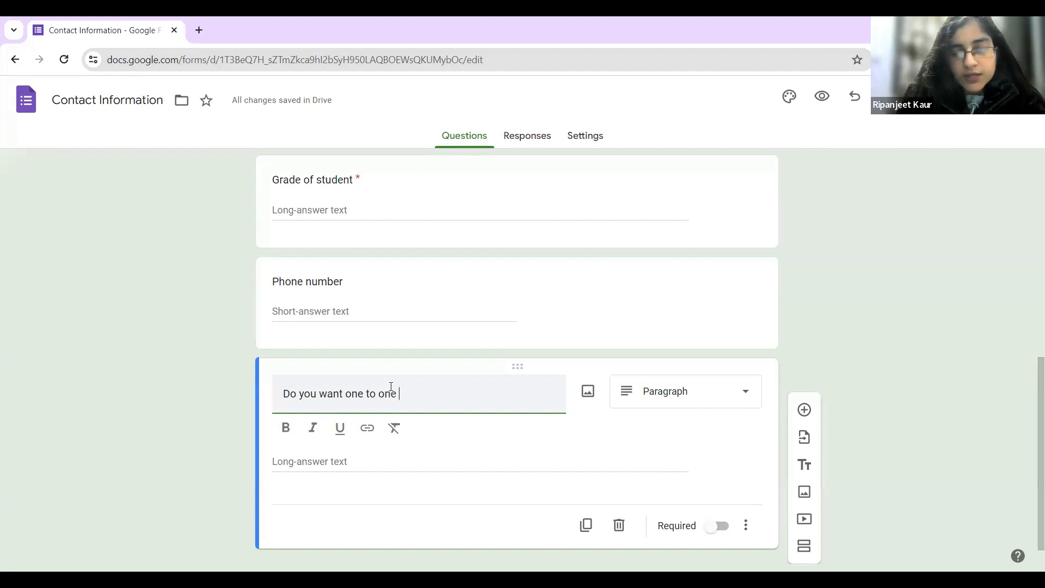
text(interaction tuition ?)
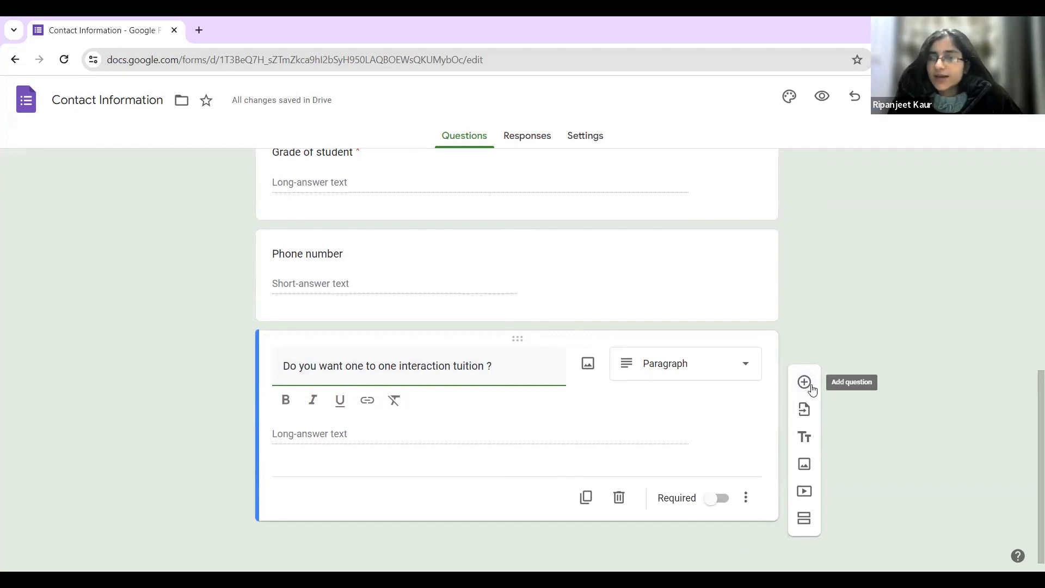
- Duplicate the one to one interaction tuition question and add a new blank question at the end of the form
click(584, 500)
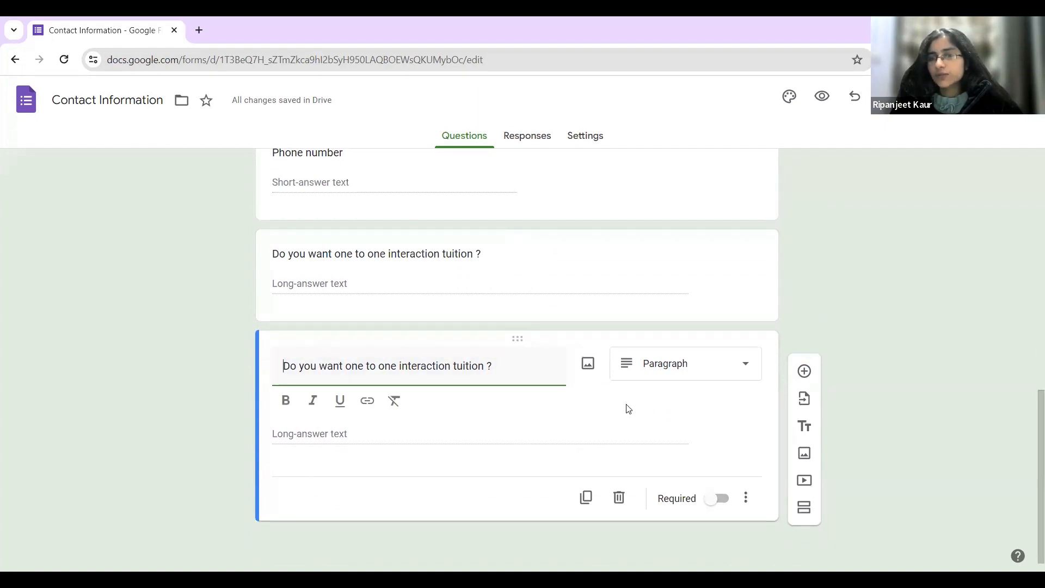
click(804, 370)
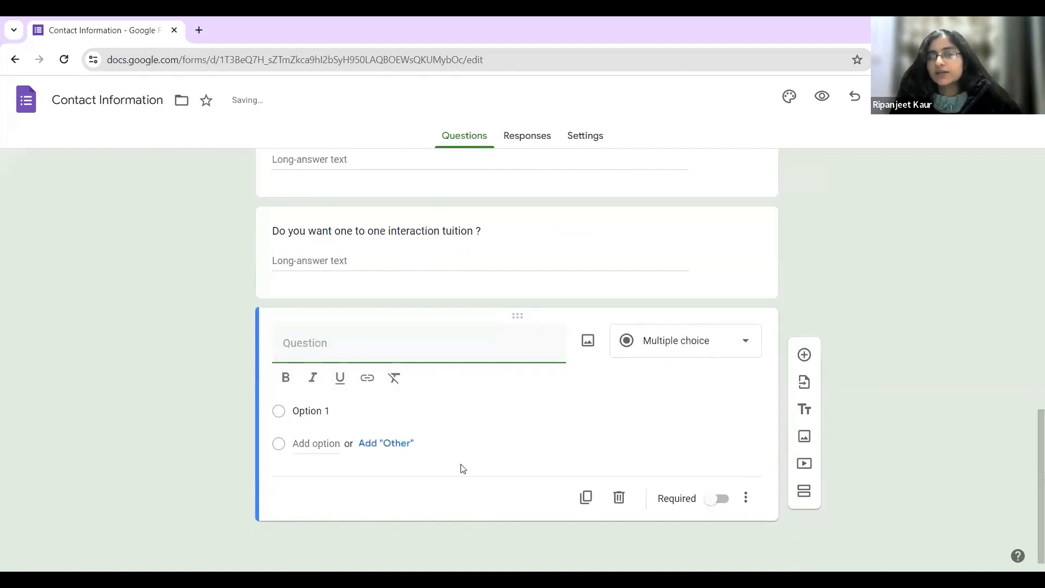
scroll(479, 411, up, 2)
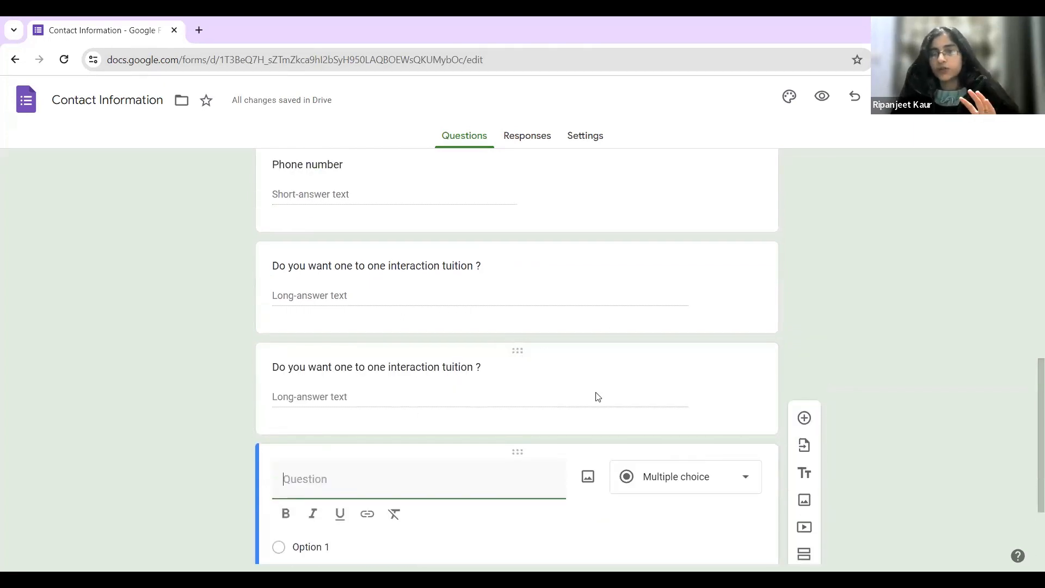
scroll(598, 506, down, 3)
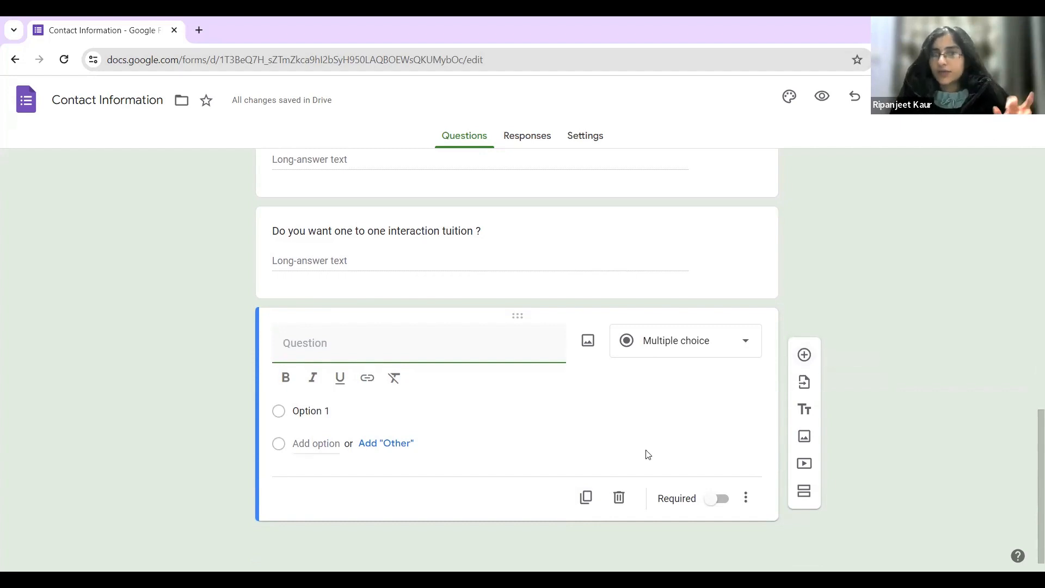
scroll(648, 454, up, 4)
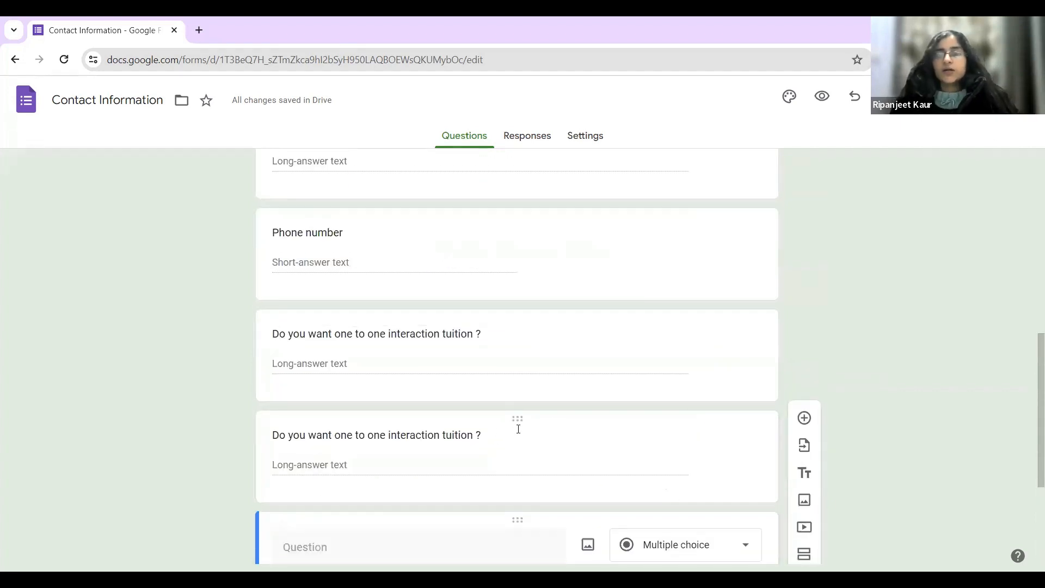
- Duplicate the copied tuition question once more and delete both extra copies, keeping the original tuition question and the blank question
click(530, 430)
scroll(653, 463, down, 3)
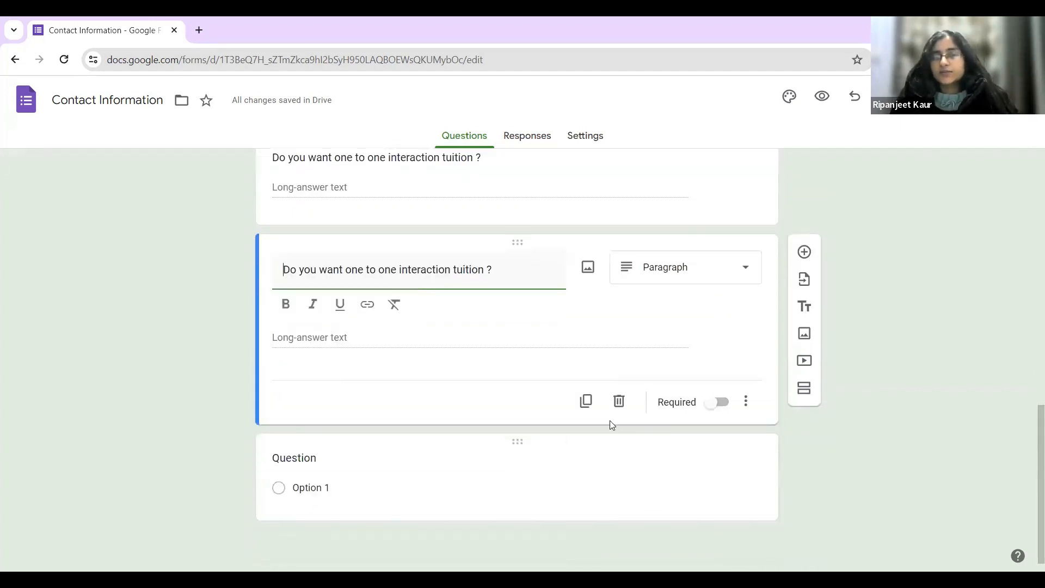
click(588, 405)
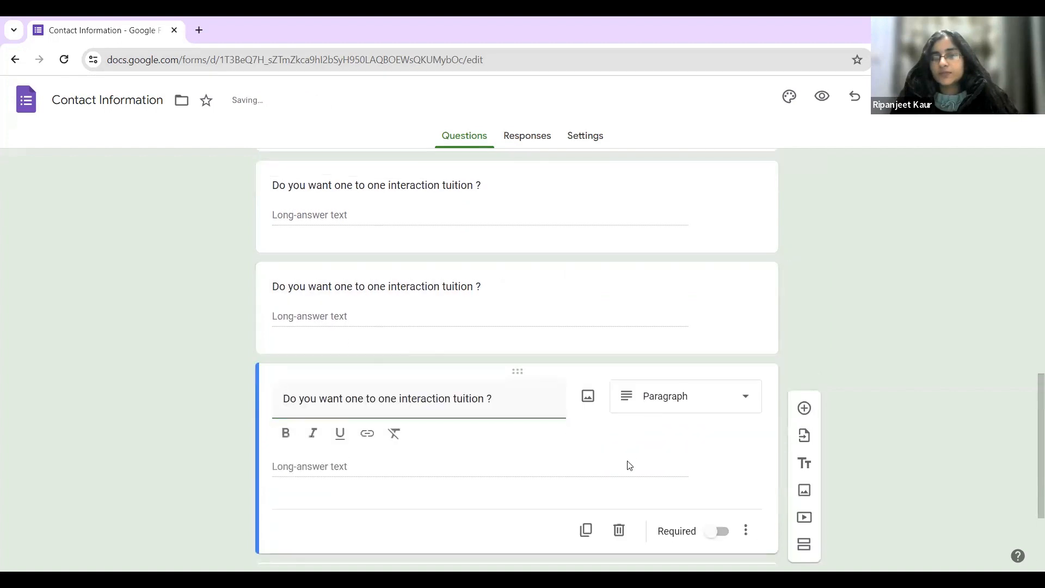
scroll(626, 461, down, 3)
click(613, 420)
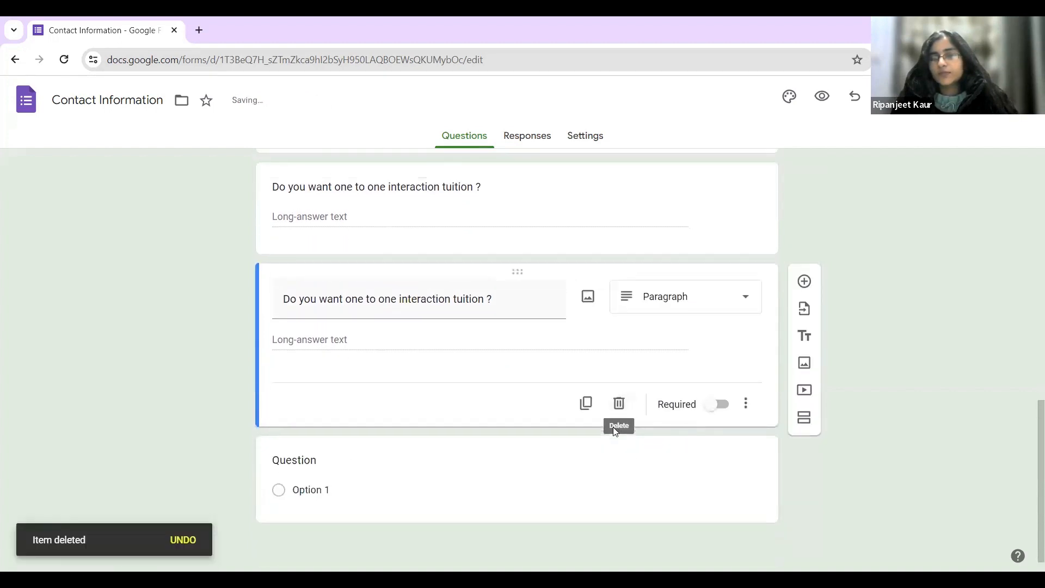
click(619, 469)
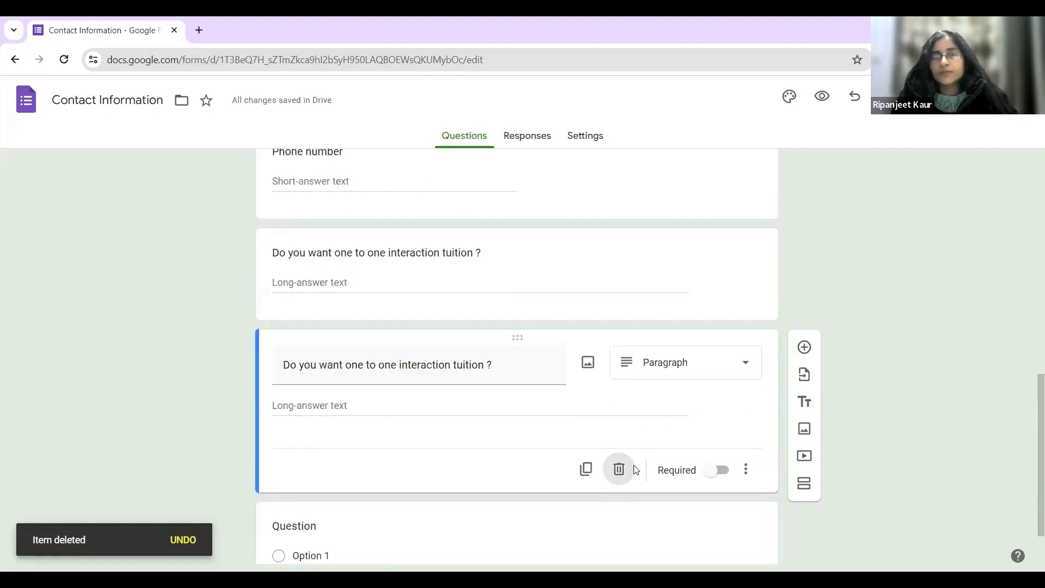
- Title the blank last question "Time nd date of demo"
click(314, 462)
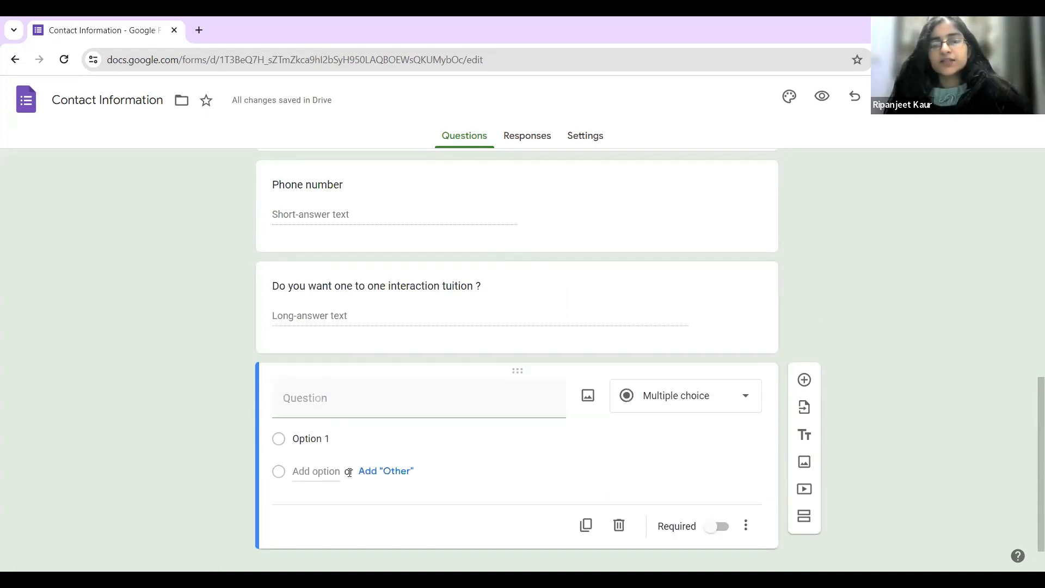
click(348, 398)
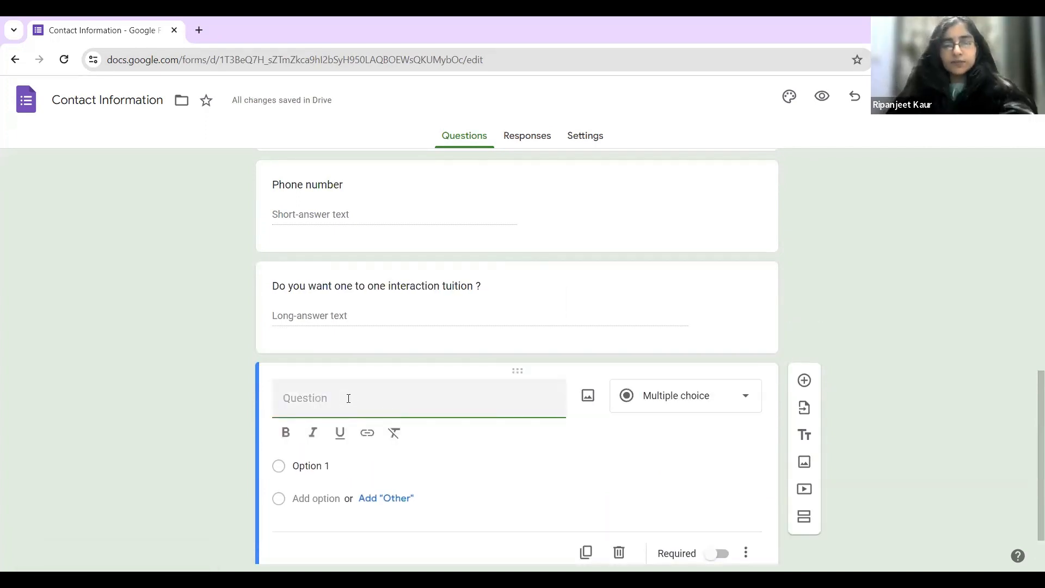
text(tome )
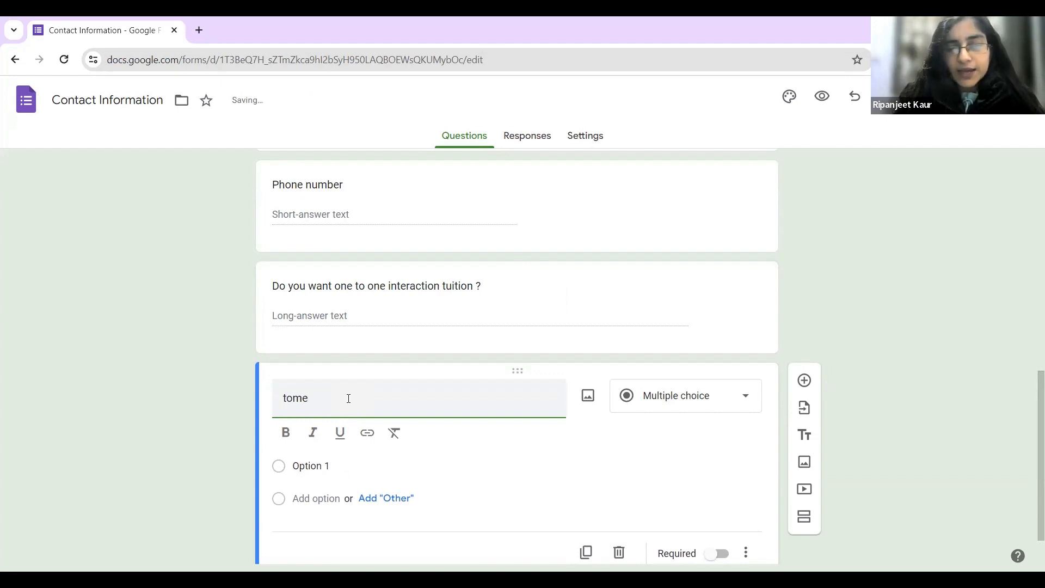
text(nd date)
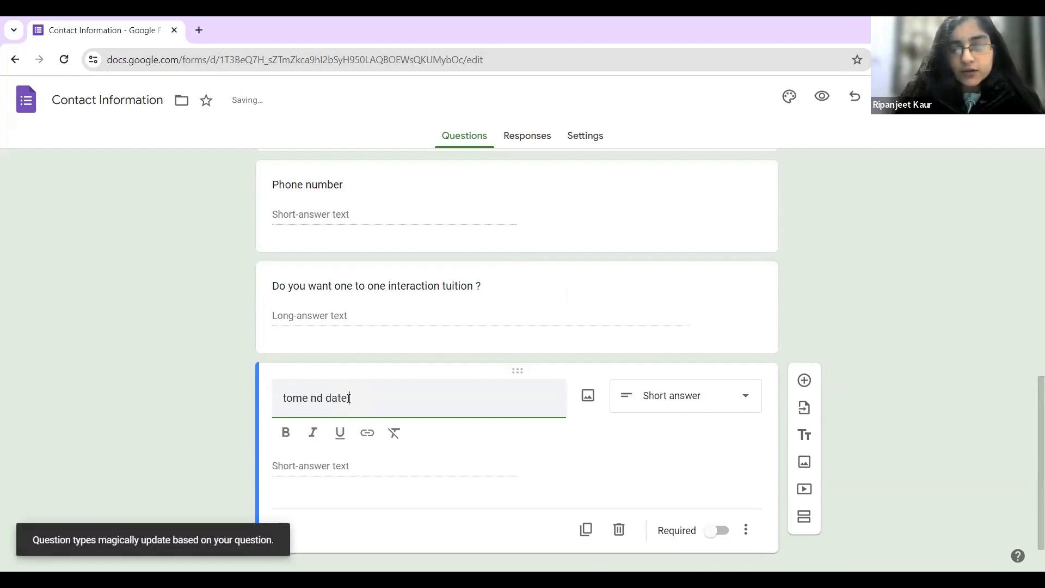
text( of de)
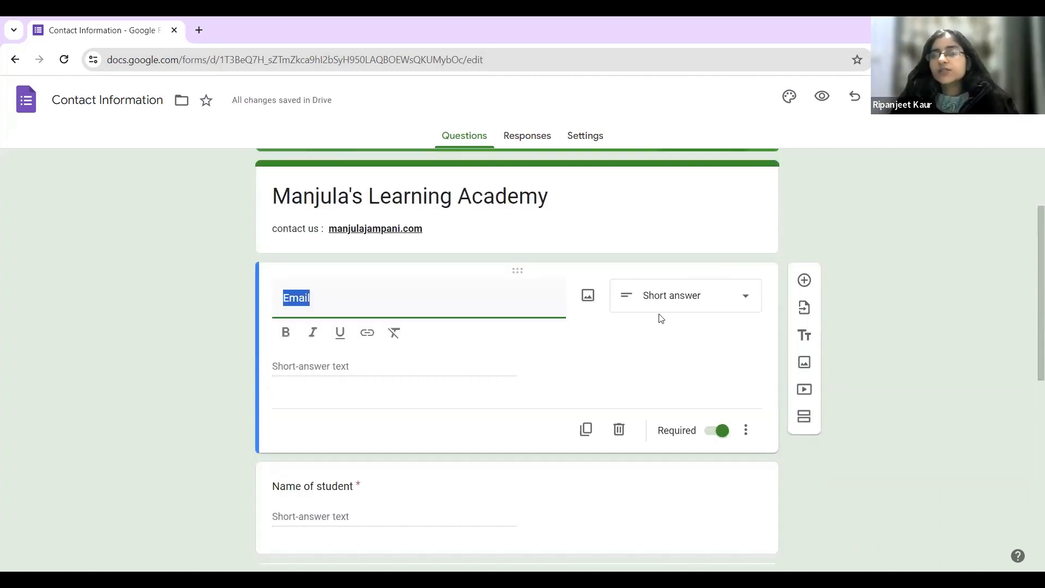
- Look through the form's questions and the answer types offered for the Email question, keeping Short answer
click(484, 345)
scroll(499, 324, down, 4)
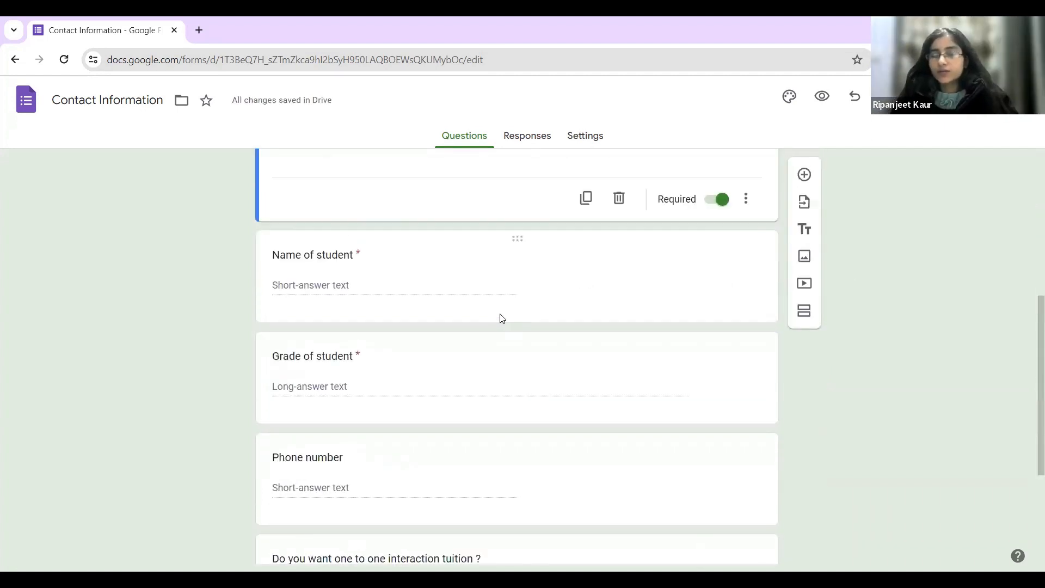
scroll(502, 321, down, 4)
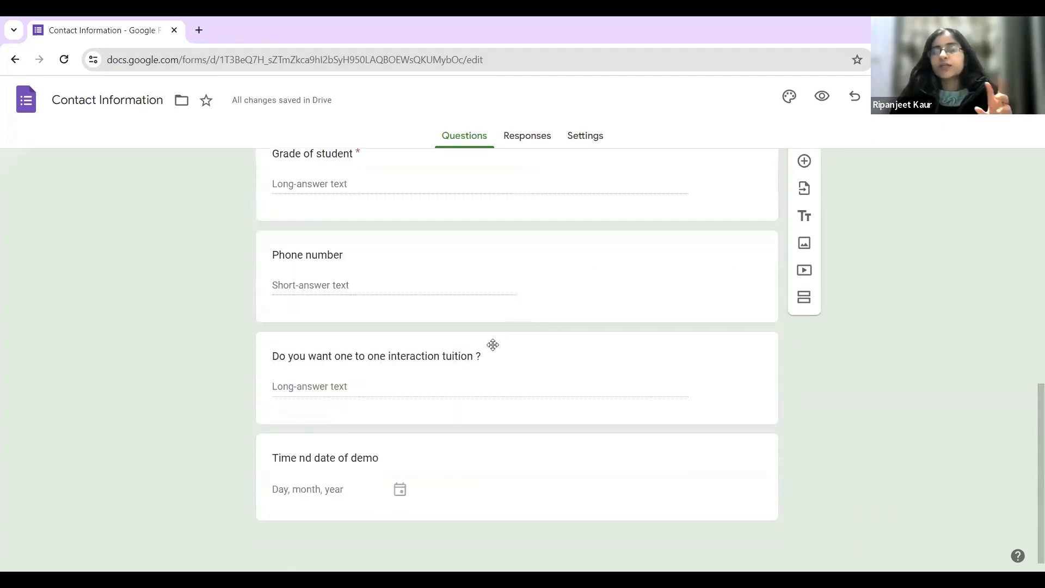
scroll(481, 490, up, 9)
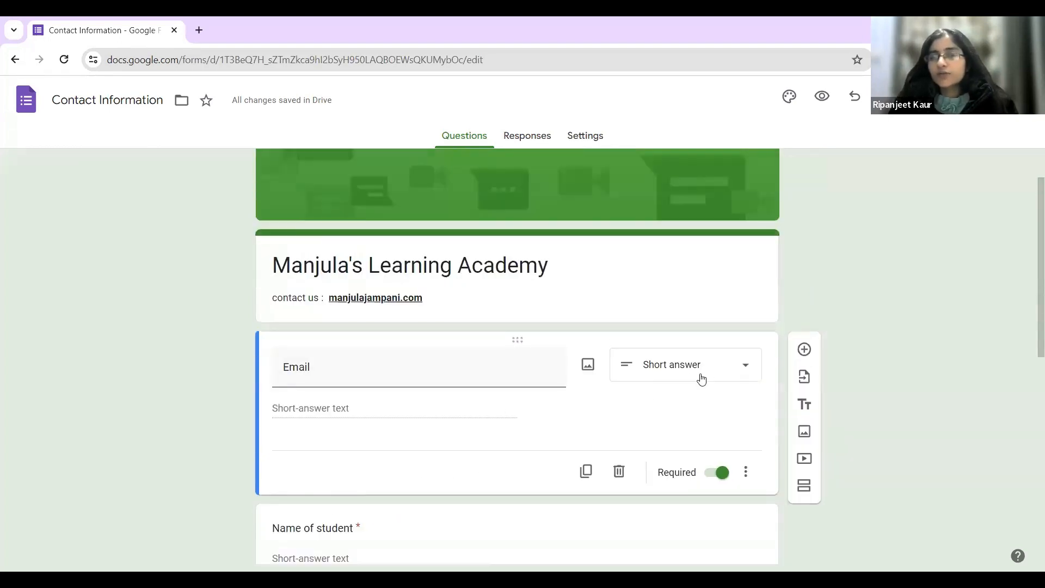
click(717, 370)
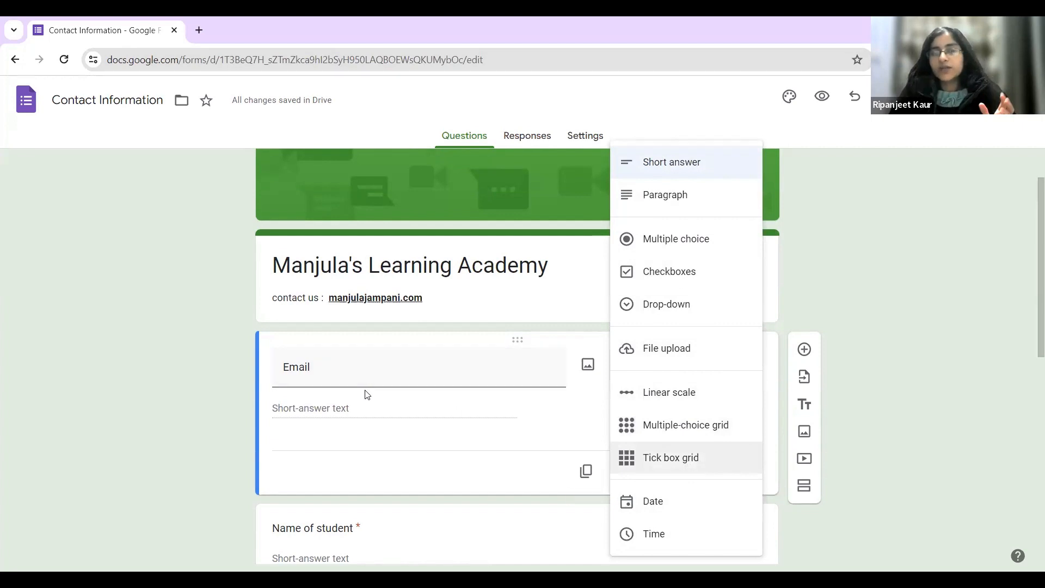
scroll(496, 404, up, 1)
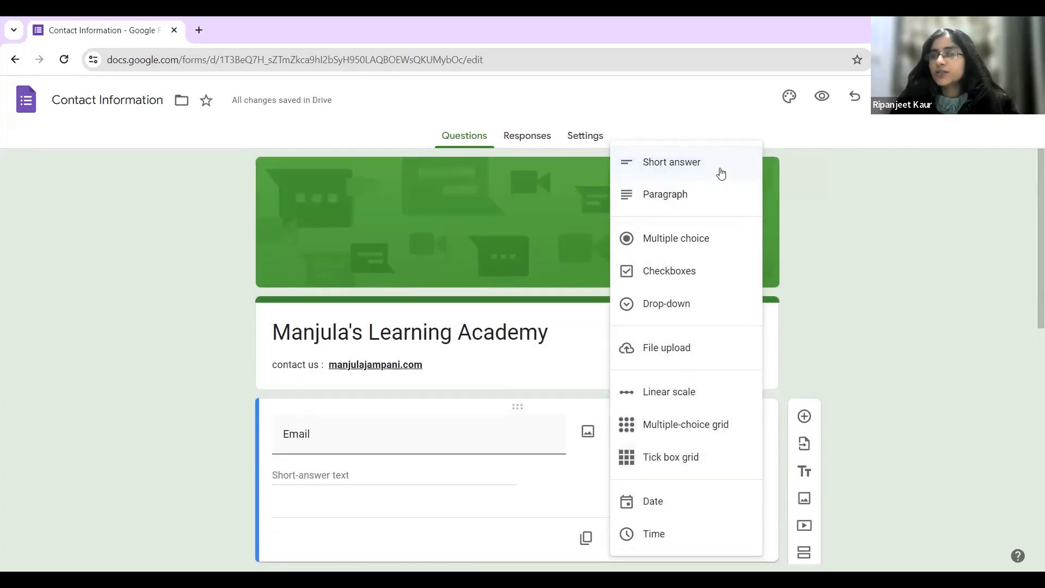
click(697, 166)
- Set the answer type of the one to one interaction tuition question to Multiple choice
scroll(573, 326, down, 5)
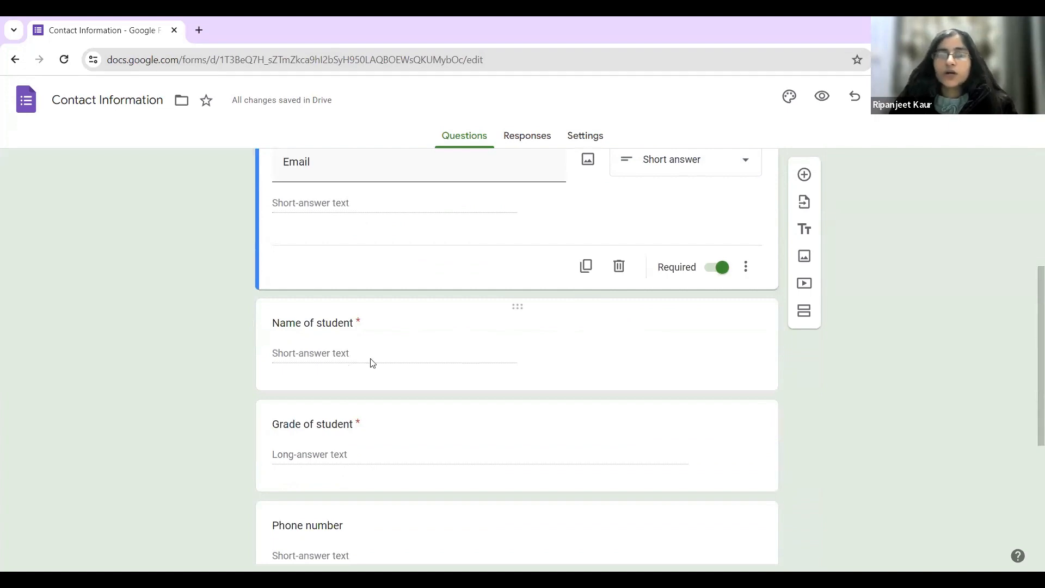
scroll(419, 365, down, 4)
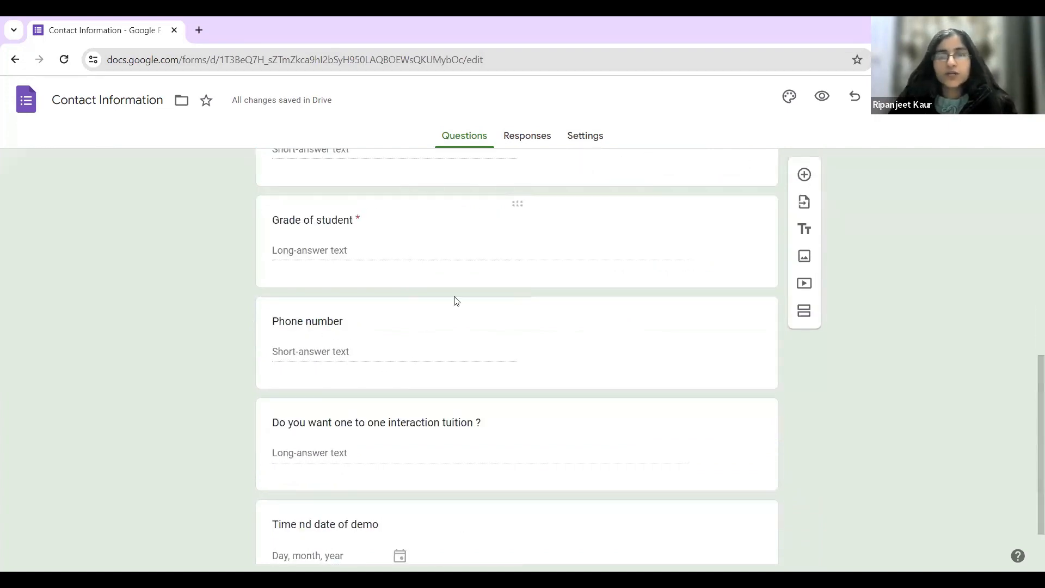
scroll(422, 408, down, 1)
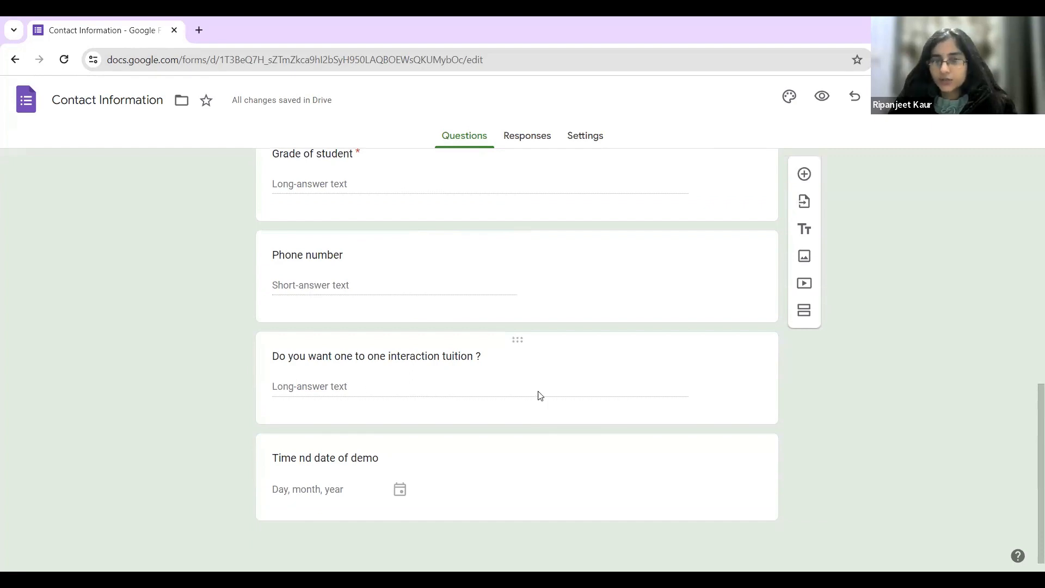
click(509, 393)
click(748, 295)
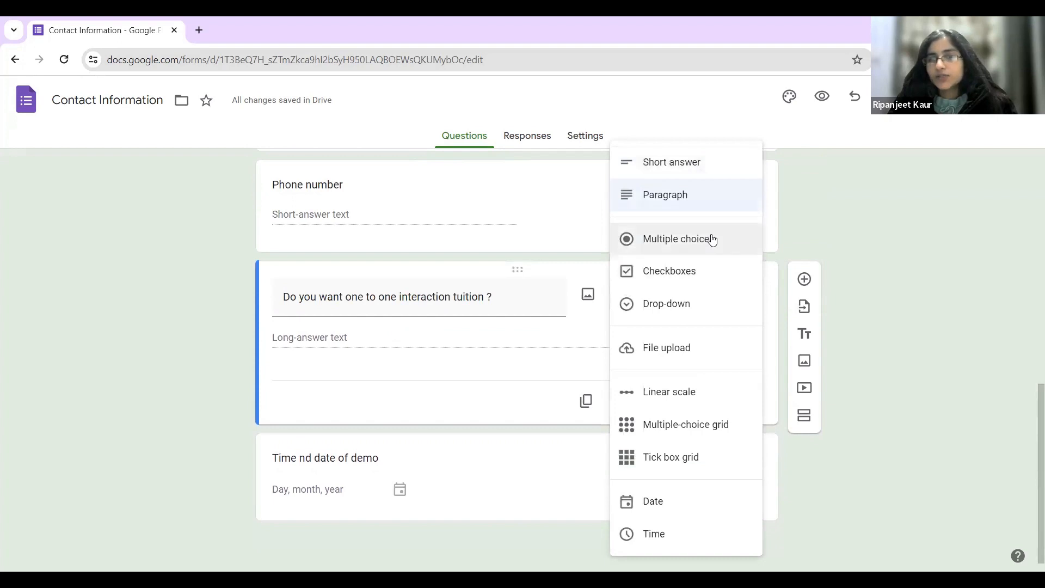
click(711, 240)
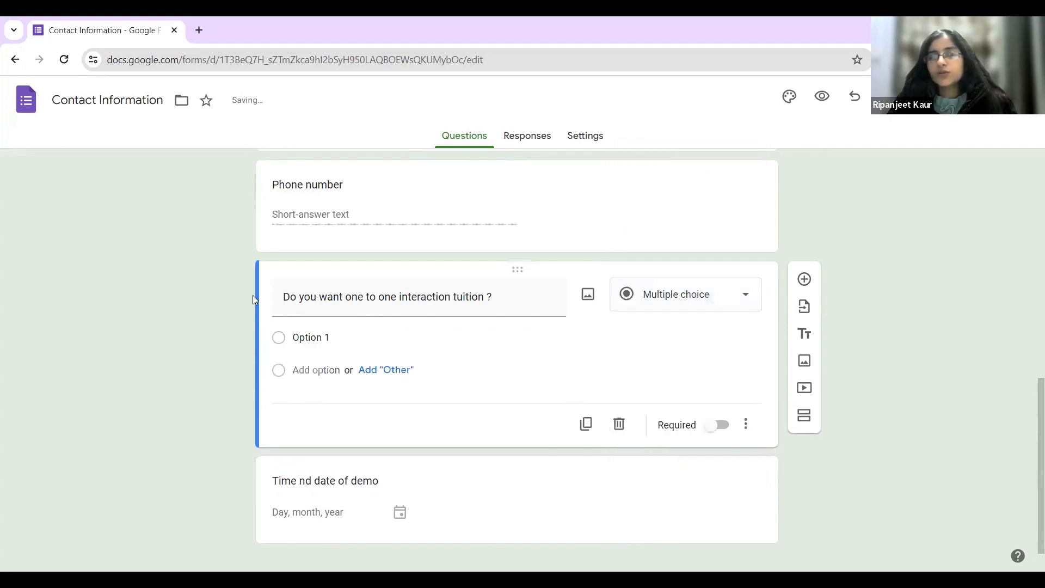
- Give the one to one interaction tuition question the answer options "yes" and "No"
click(342, 336)
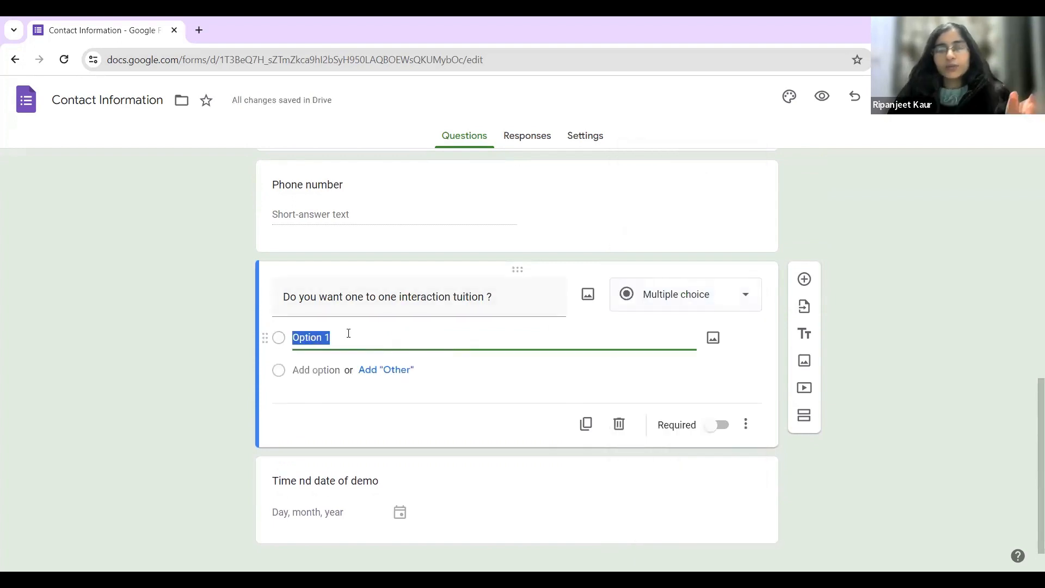
text(yes)
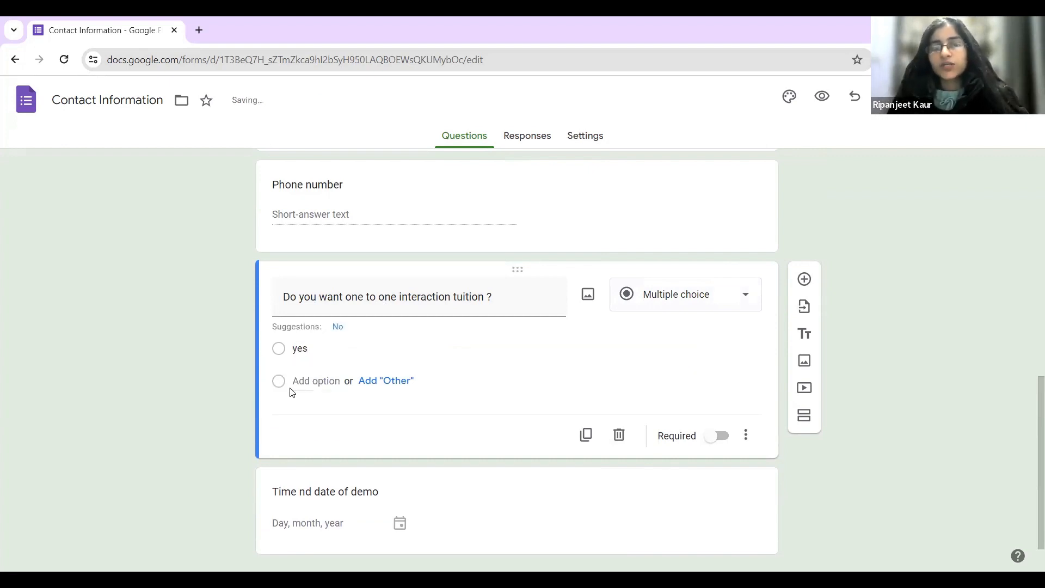
click(305, 387)
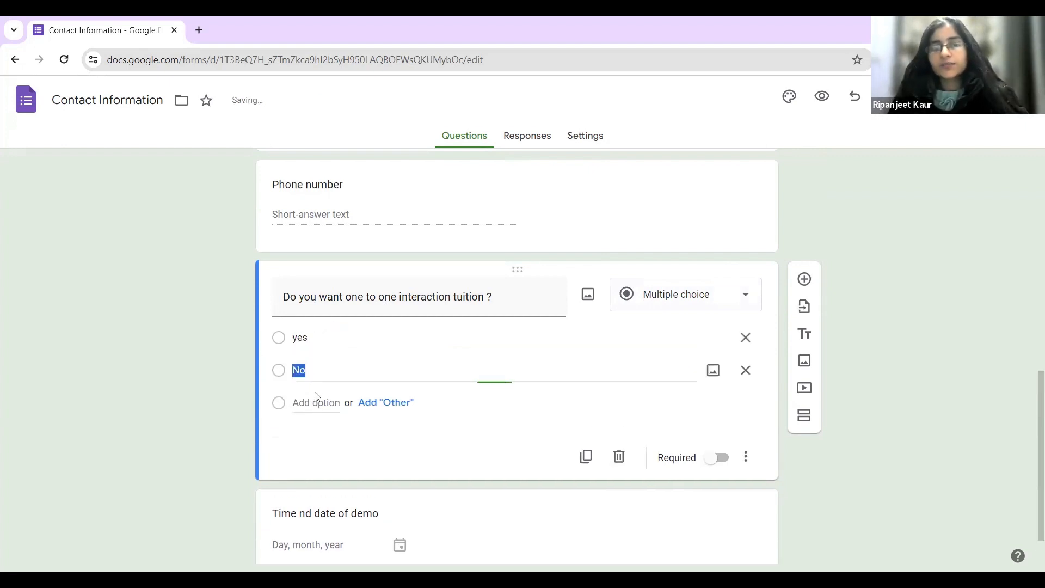
click(561, 422)
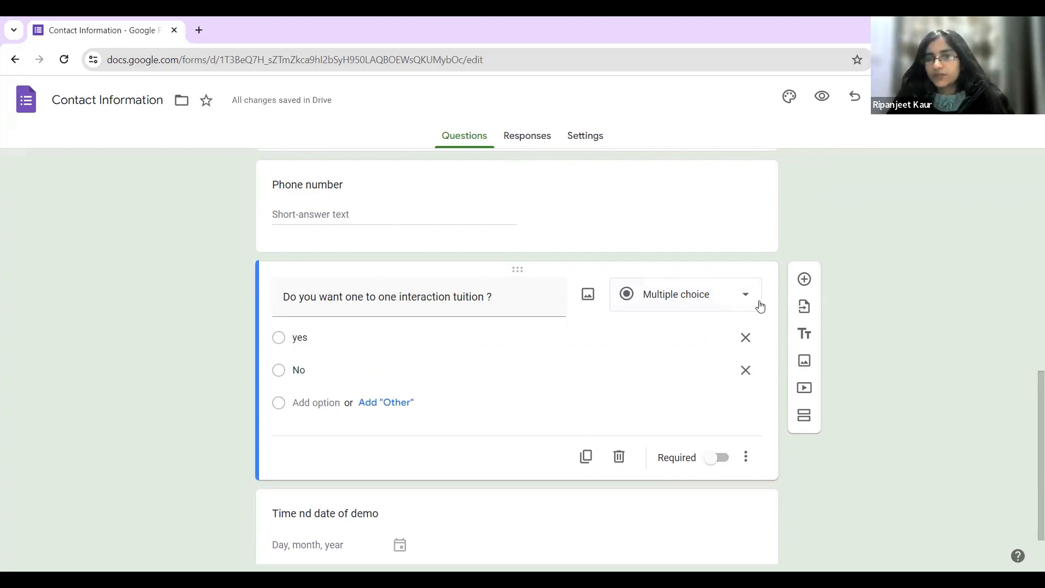
- Try Checkboxes as the tuition question's answer type, return it to Multiple choice and look over the other types
click(736, 294)
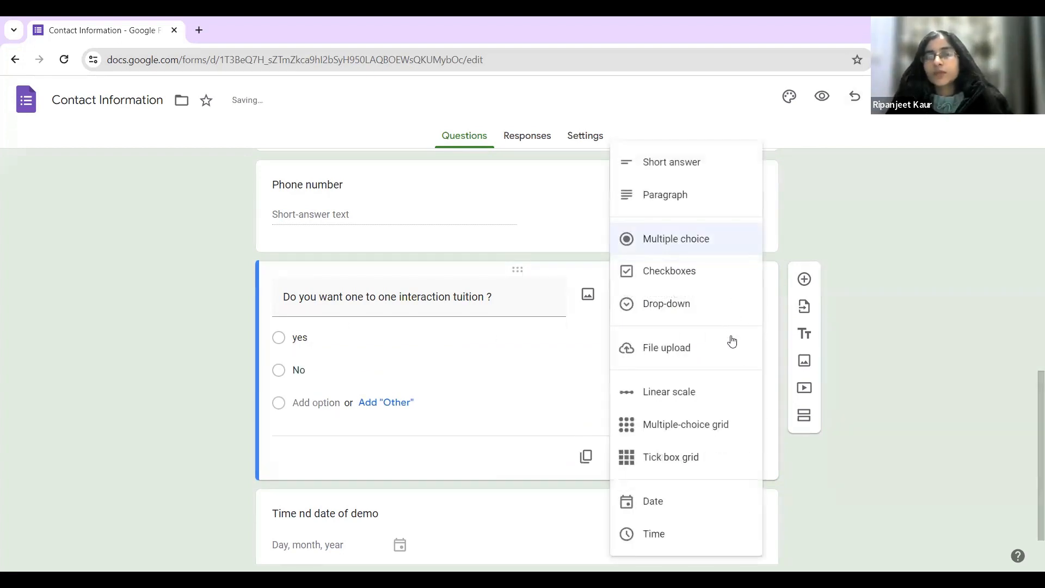
click(714, 277)
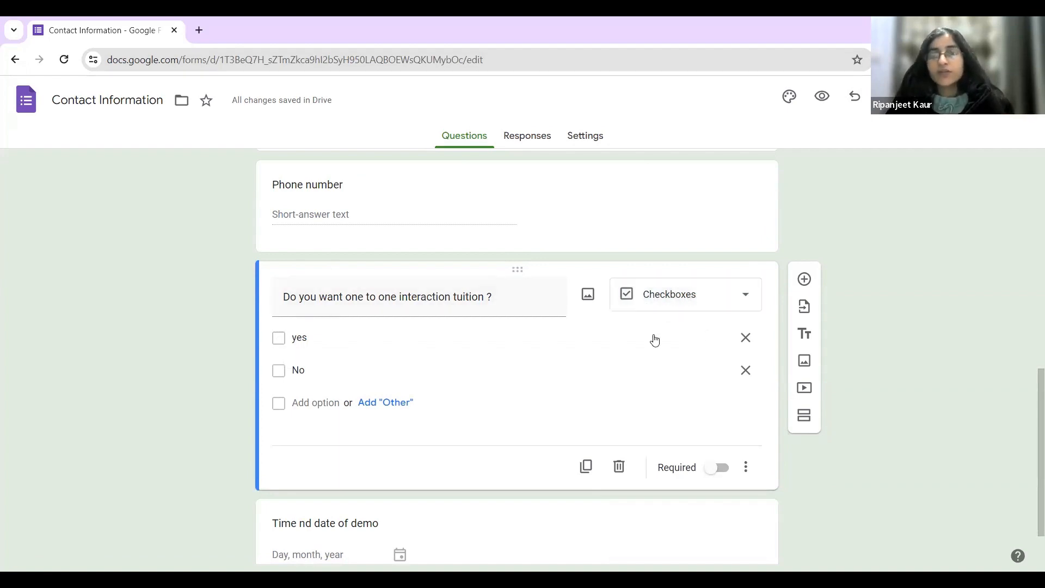
click(652, 304)
click(671, 249)
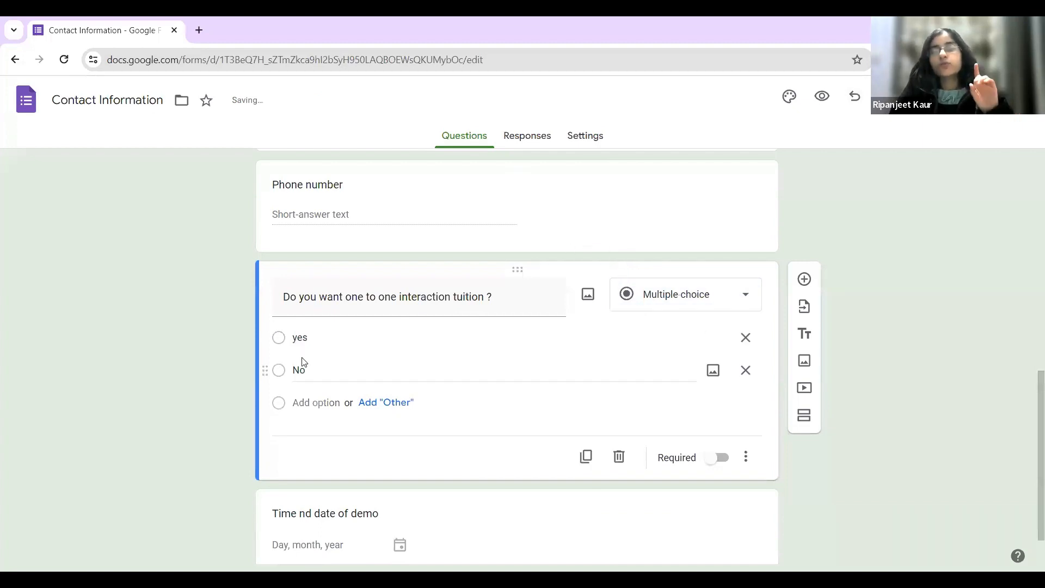
click(685, 300)
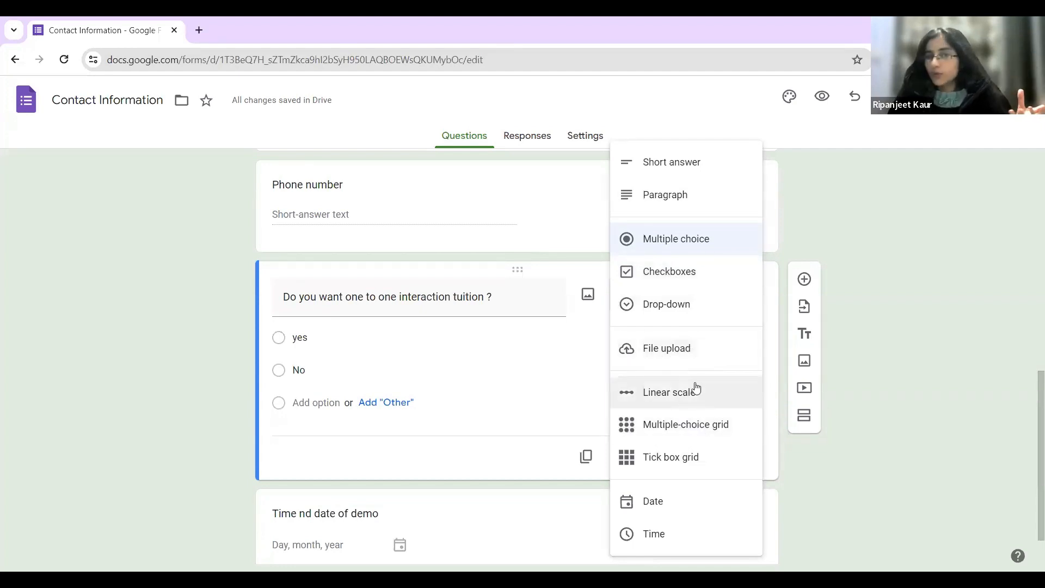
click(938, 295)
- Correct the title of the last question to "Time and date of demo"
scroll(536, 344, down, 2)
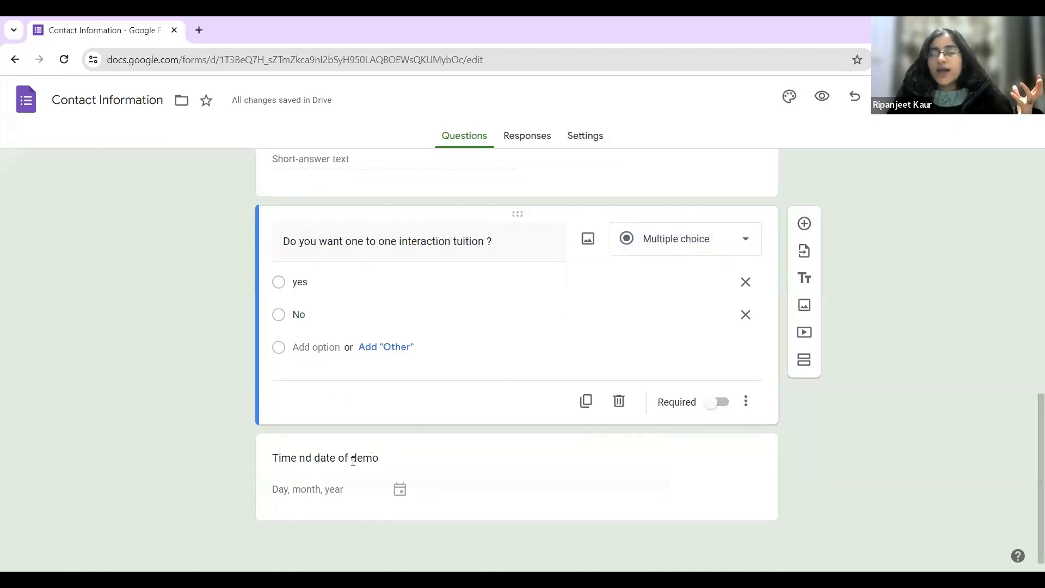
click(315, 460)
click(307, 404)
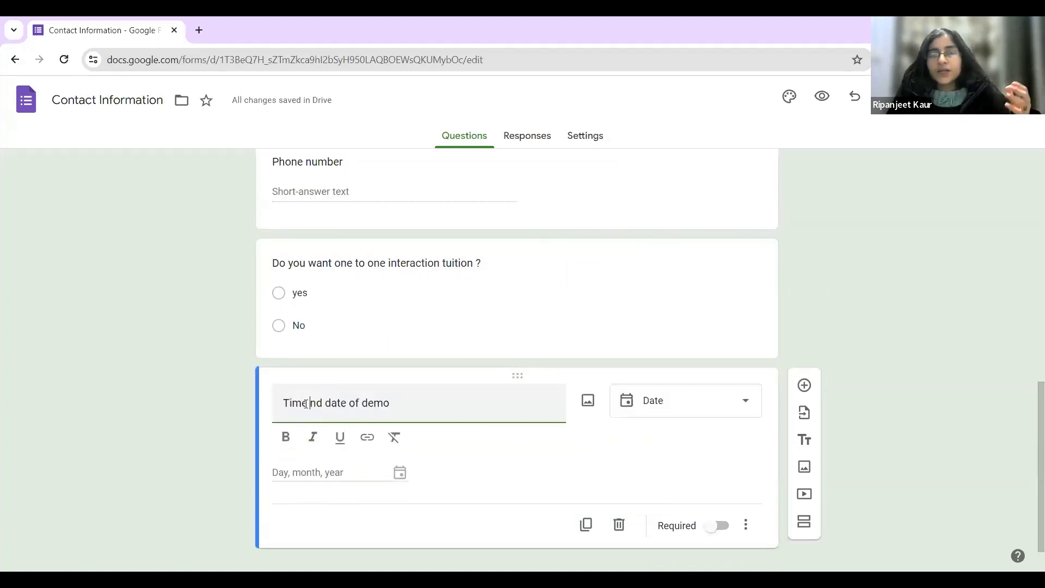
text(a)
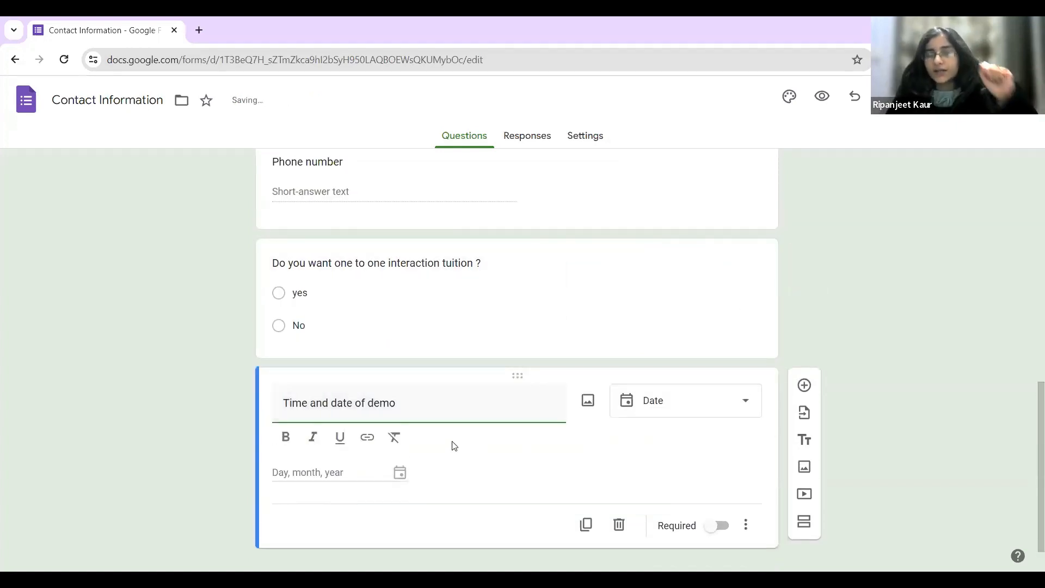
- Set the answer type of the "Time and date of demo" question to Time
click(721, 412)
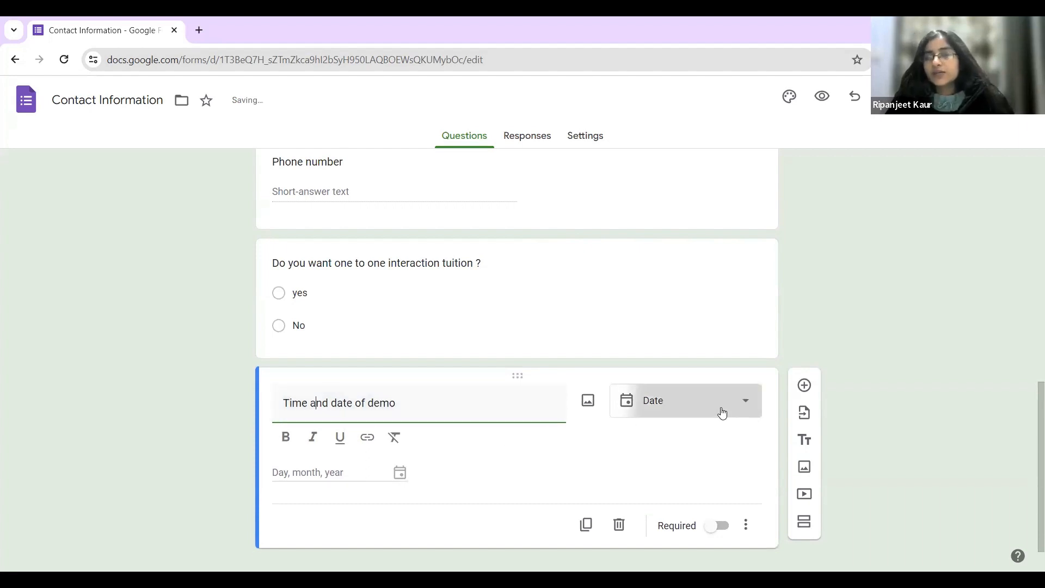
click(674, 456)
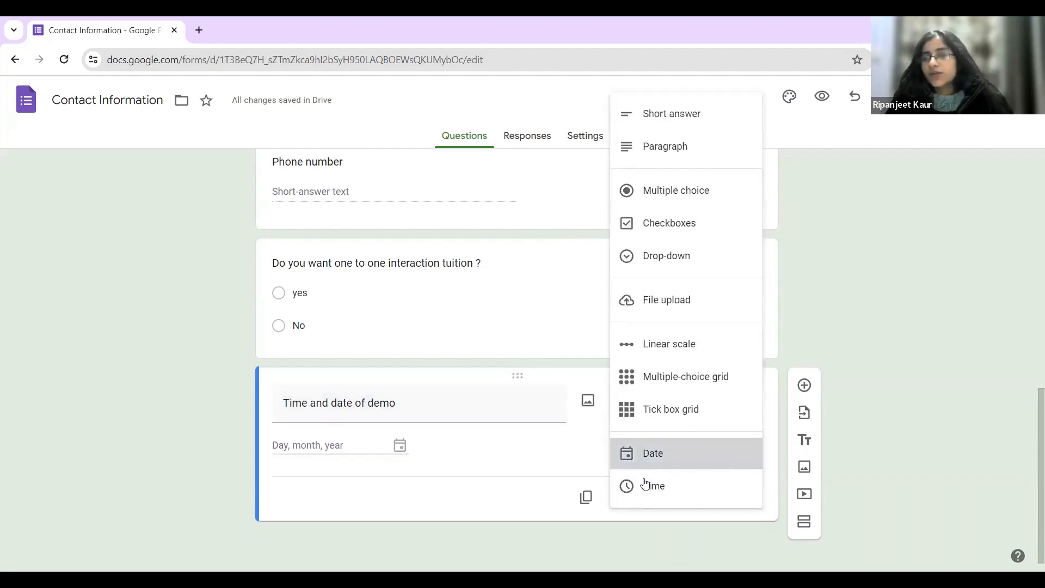
click(719, 412)
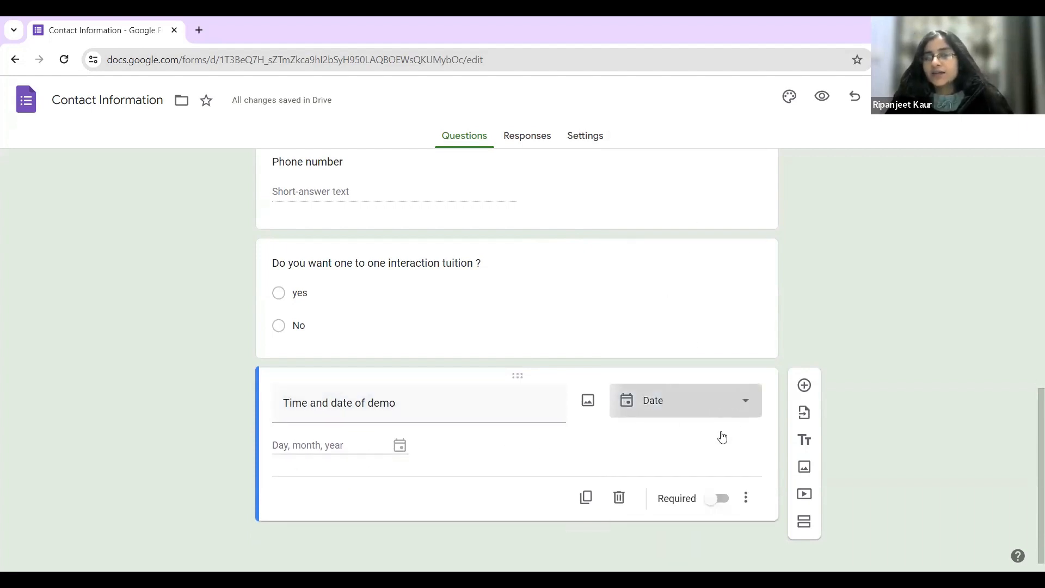
click(677, 480)
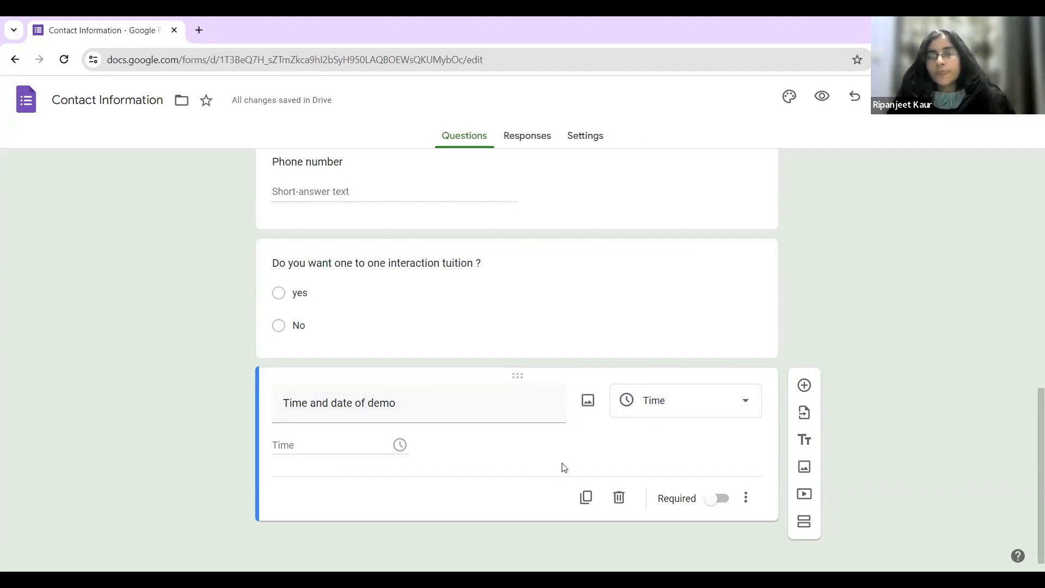
- Duplicate the "Time and date of demo" question and retitle the original as "Time of demo", keeping Time as its answer type
click(586, 501)
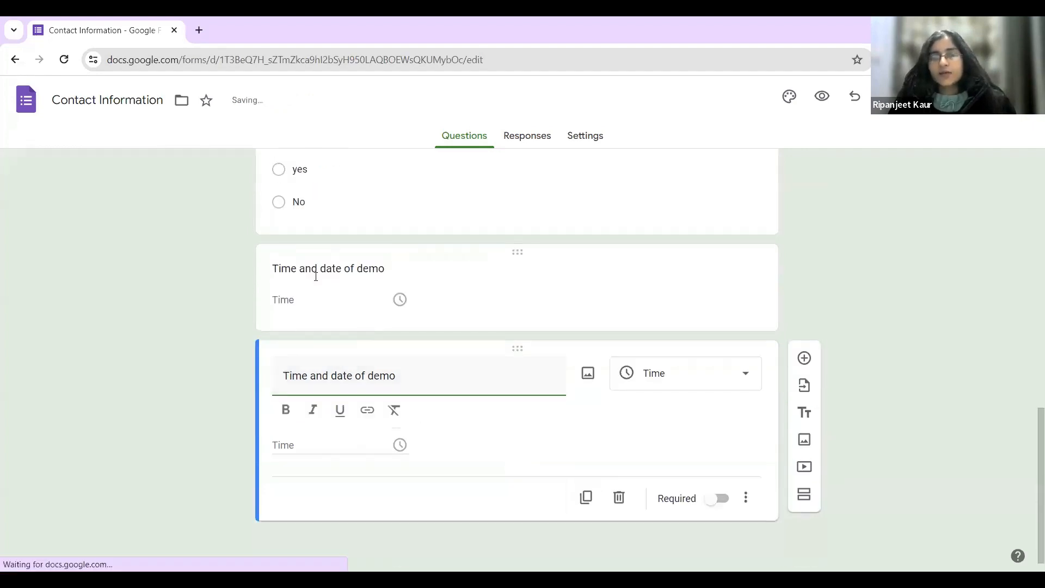
click(346, 276)
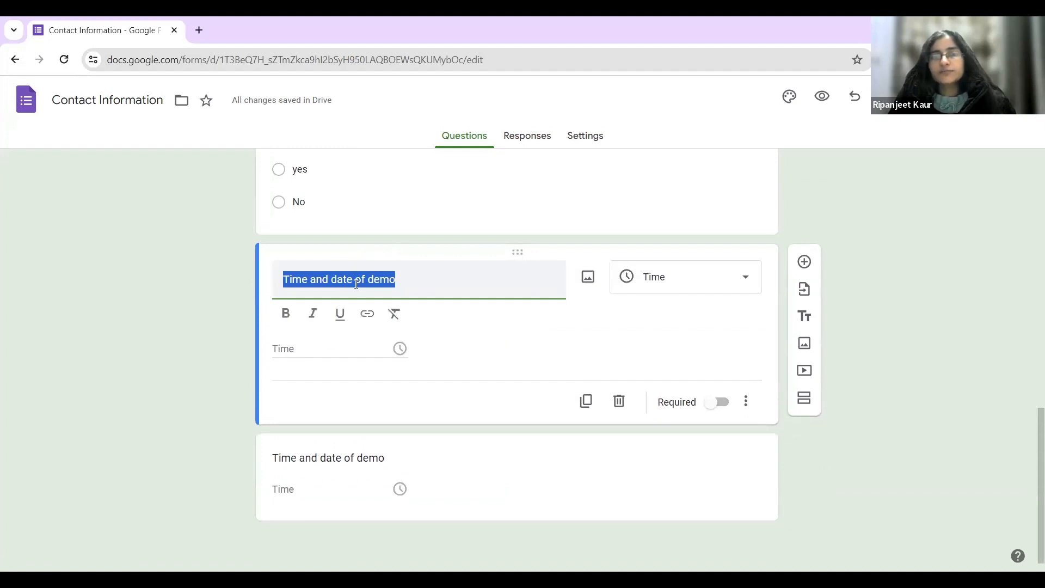
text(Time of demo)
click(686, 277)
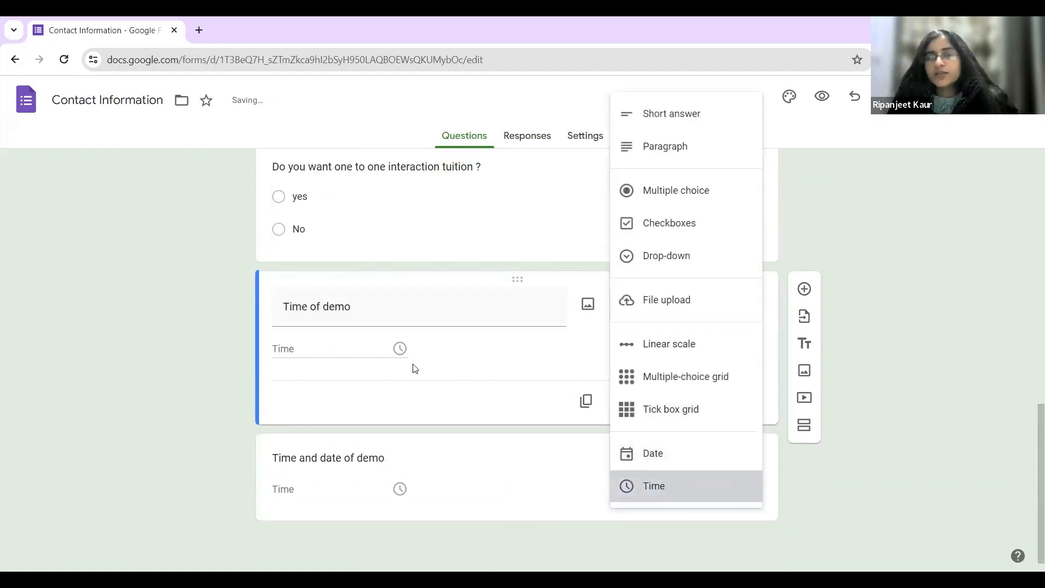
click(411, 361)
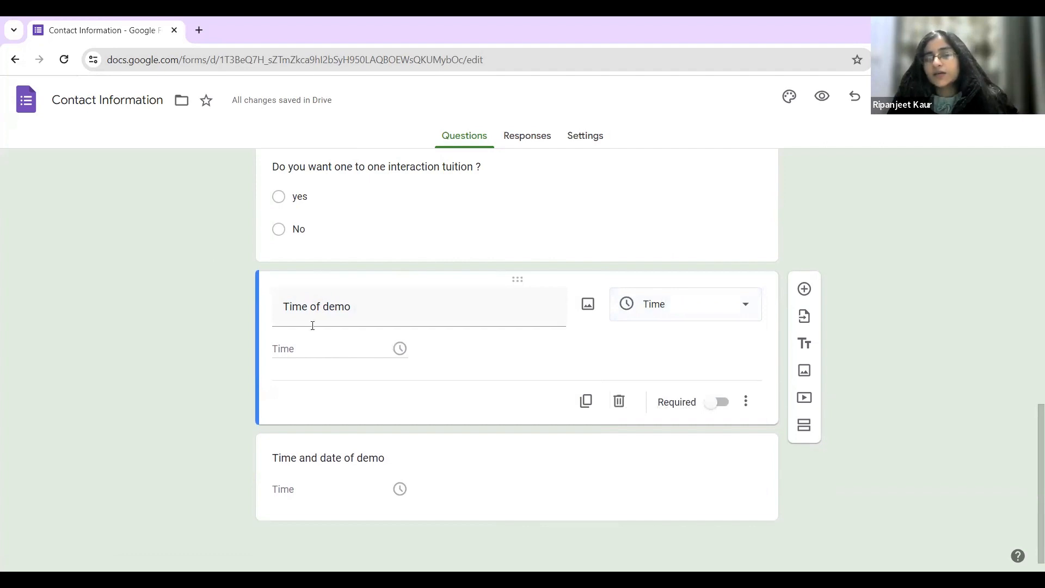
- Retitle the duplicated question as "Date of demo" and set its answer type to Date
click(325, 459)
click(338, 412)
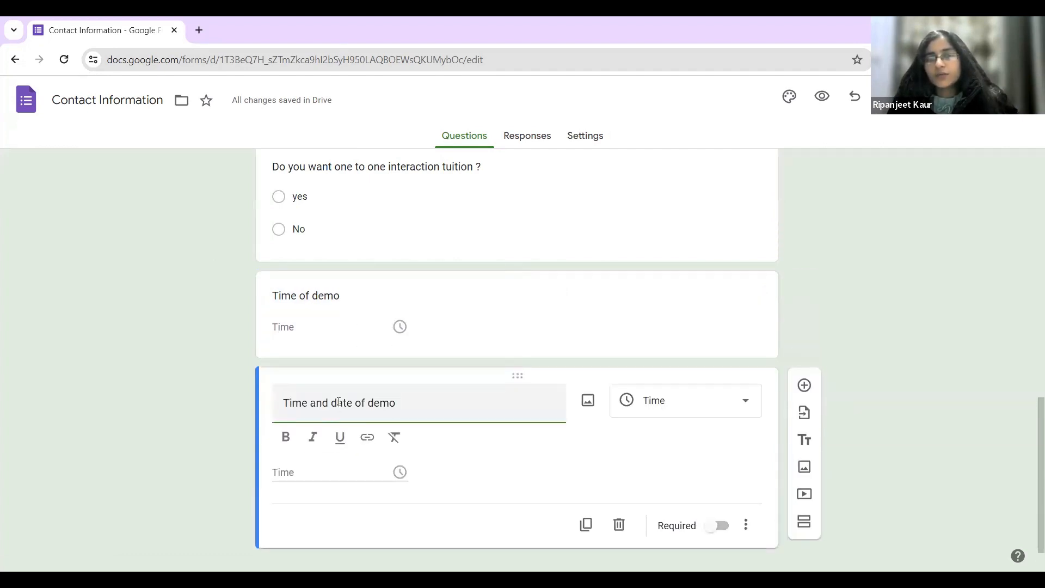
key(BackSpace)
key(BackSpace)
key(BackSpace)
key(BackSpace)
key(BackSpace)
key(BackSpace)
key(BackSpace)
key(BackSpace)
key(BackSpace)
key(BackSpace)
text(D)
click(681, 402)
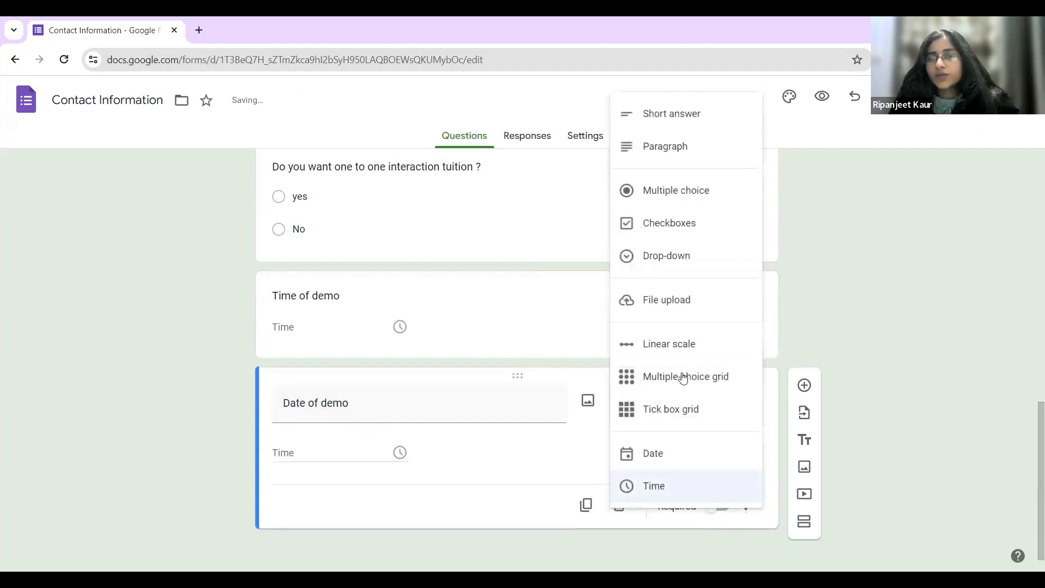
click(674, 459)
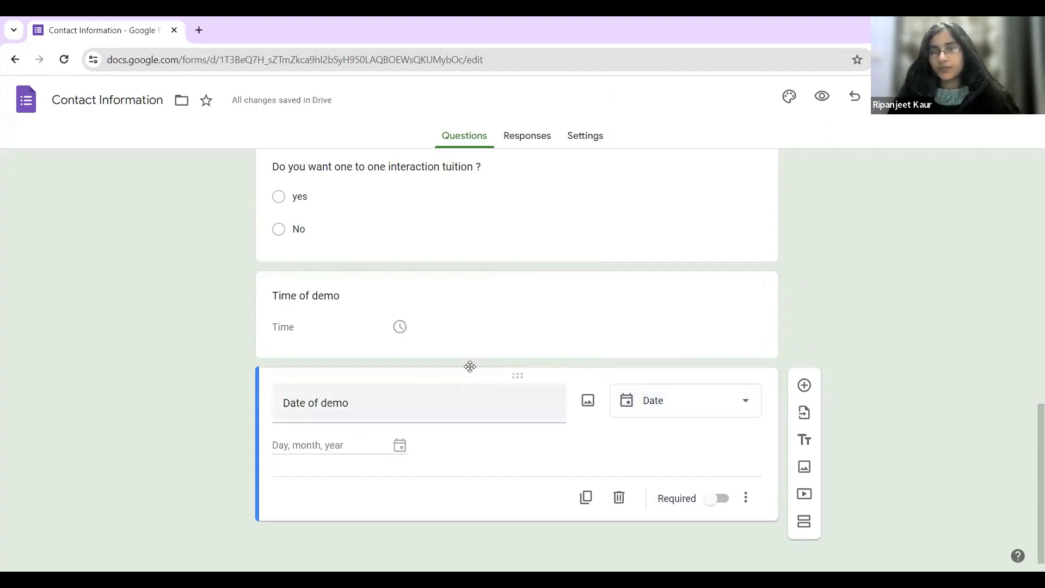
- Review the whole form and check the Required setting of the email, student name, phone number and tuition questions
scroll(469, 376, up, 15)
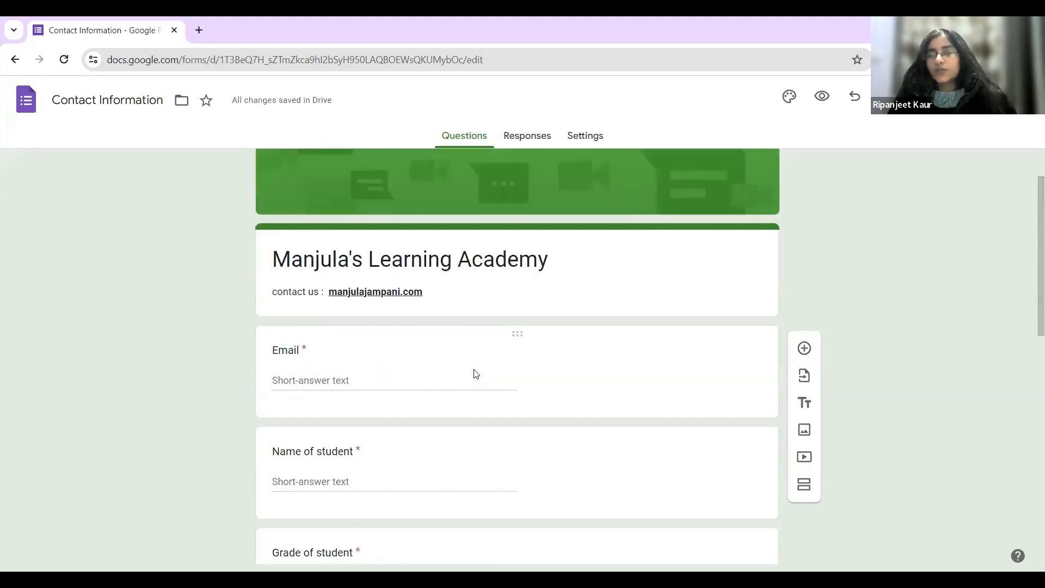
scroll(474, 375, down, 15)
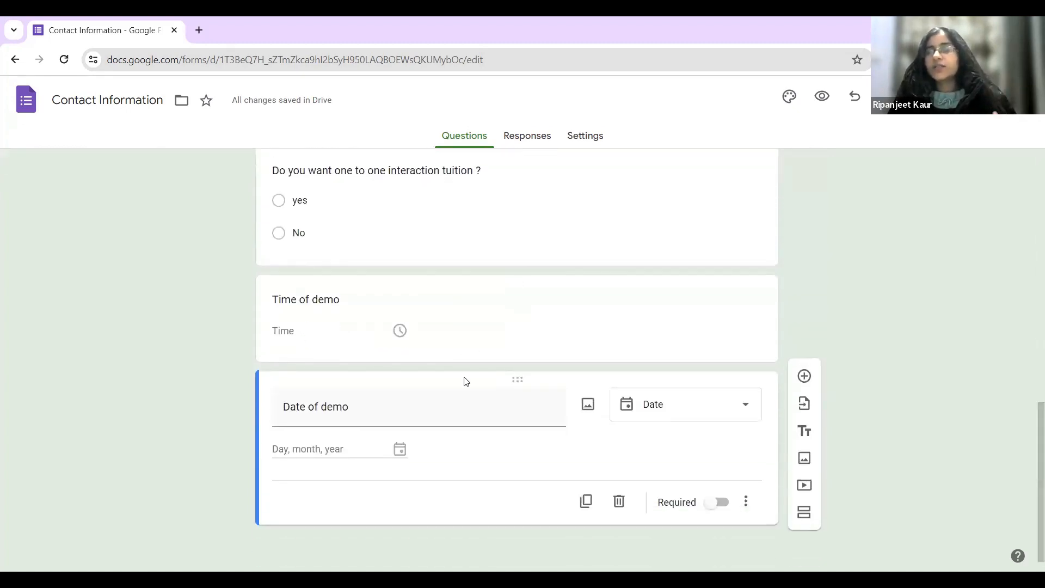
scroll(467, 381, up, 15)
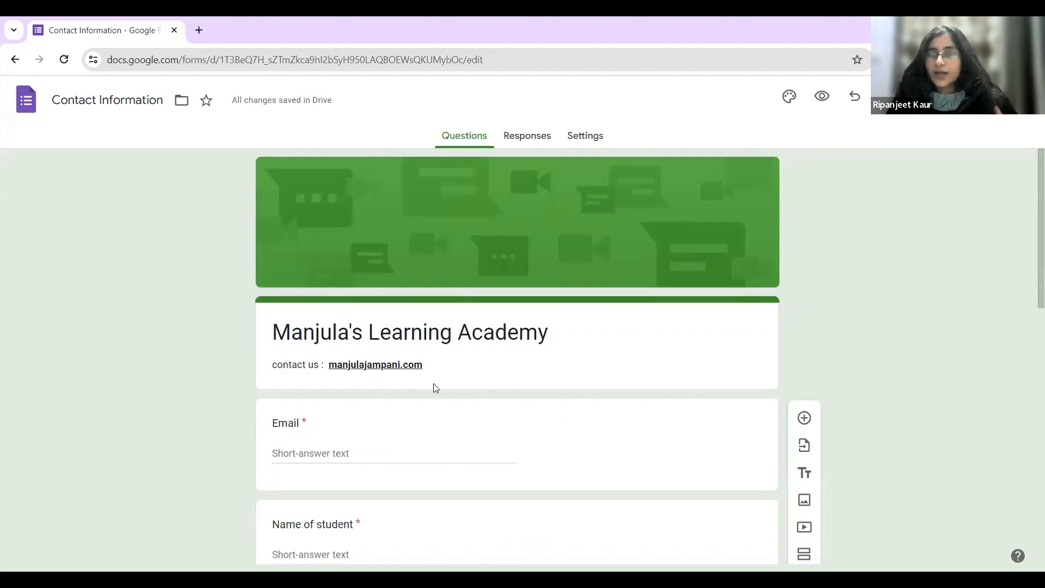
scroll(473, 429, down, 3)
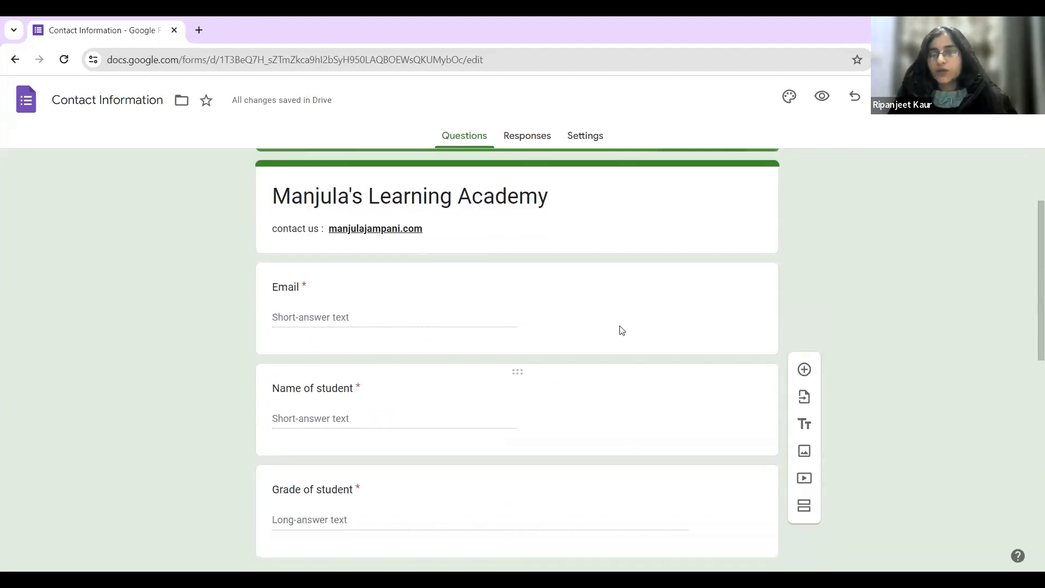
click(645, 275)
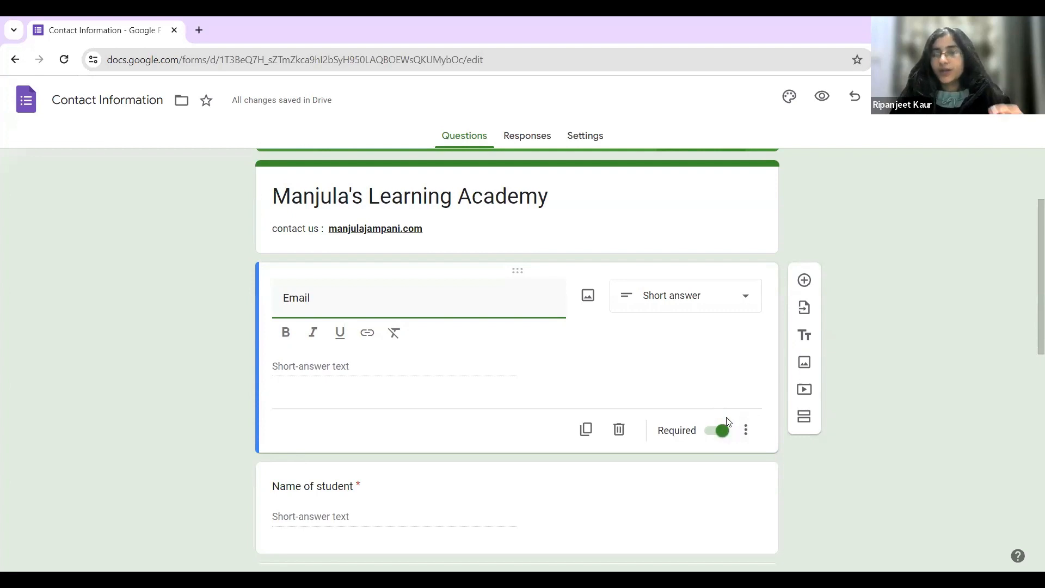
scroll(712, 392, down, 4)
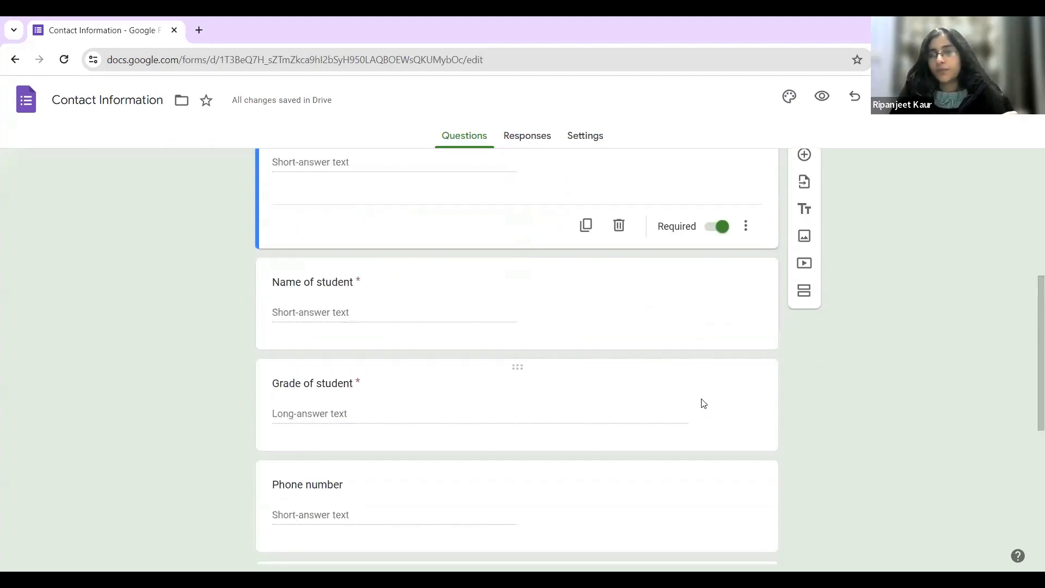
click(646, 307)
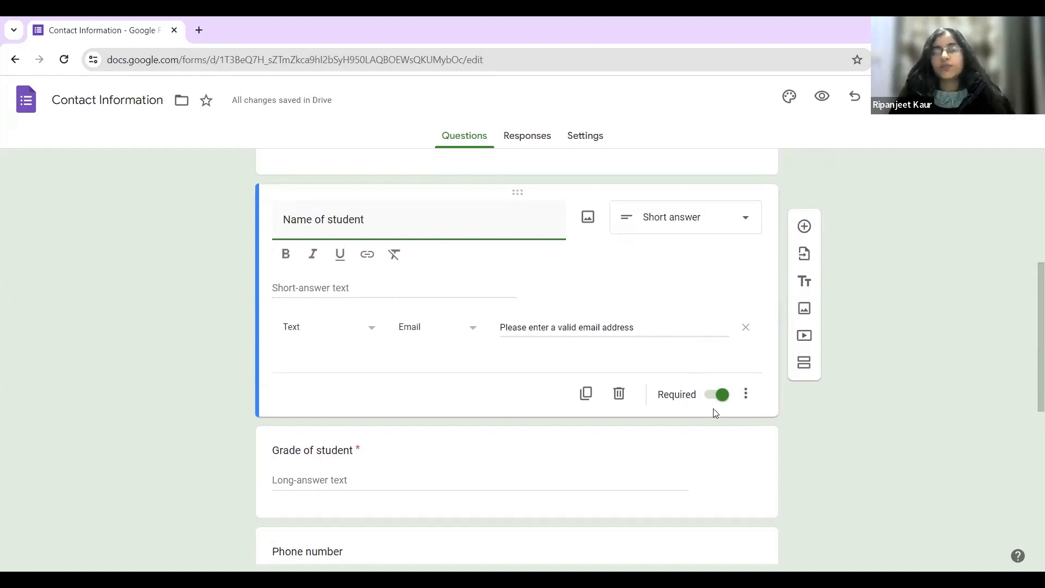
scroll(698, 403, down, 3)
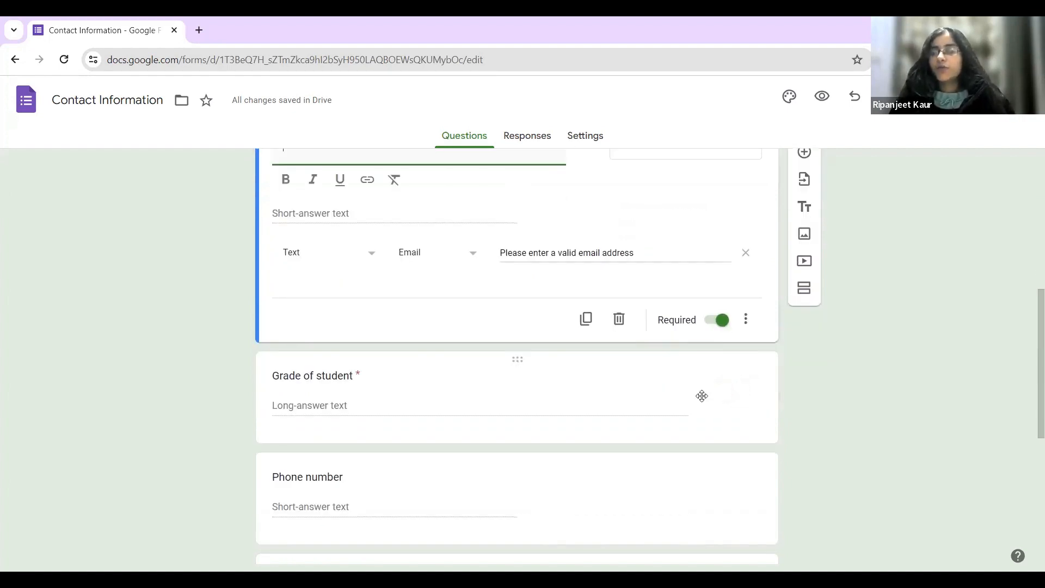
scroll(653, 380, down, 4)
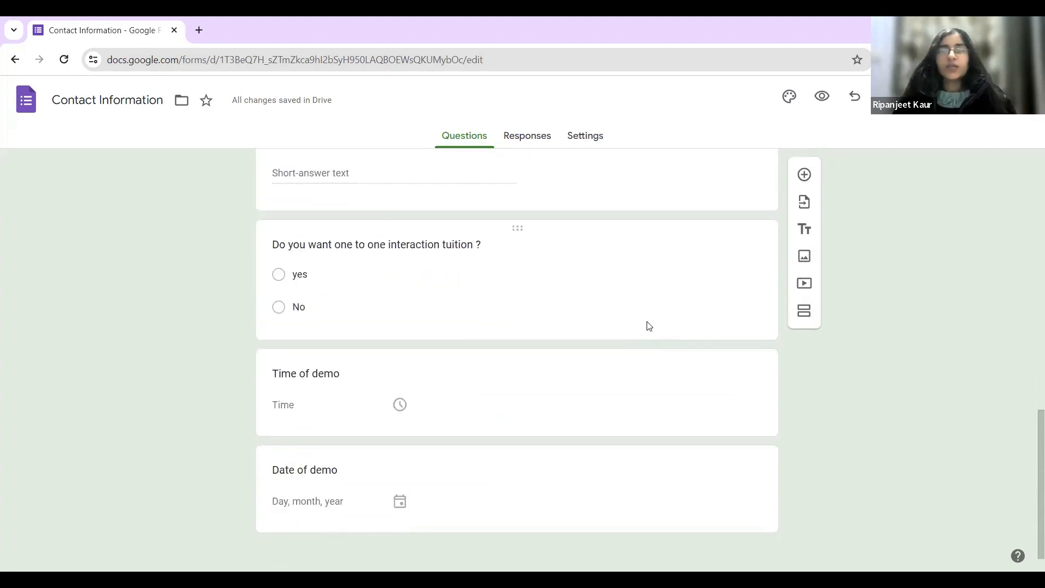
scroll(642, 338, up, 2)
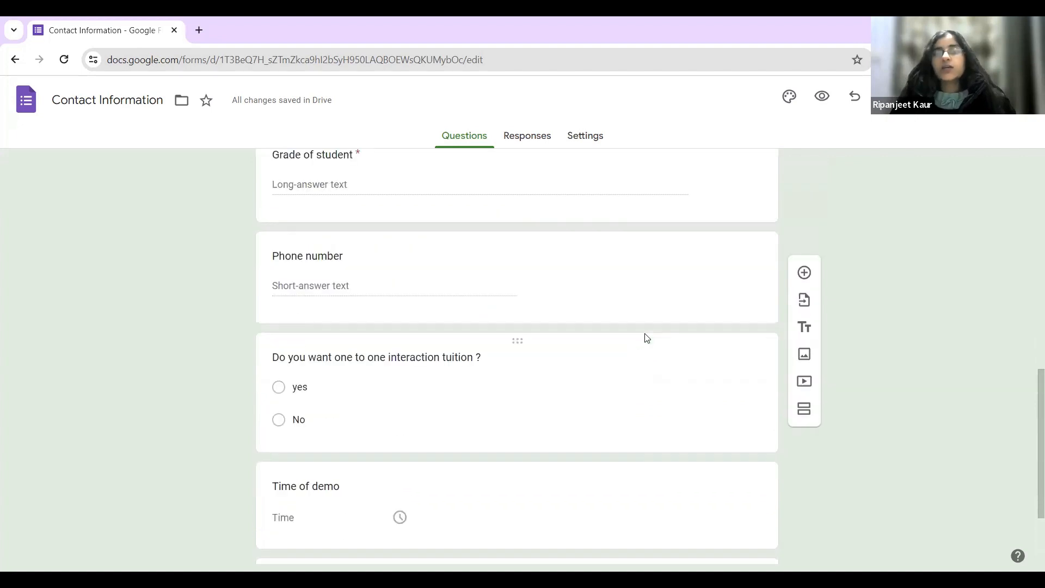
click(666, 295)
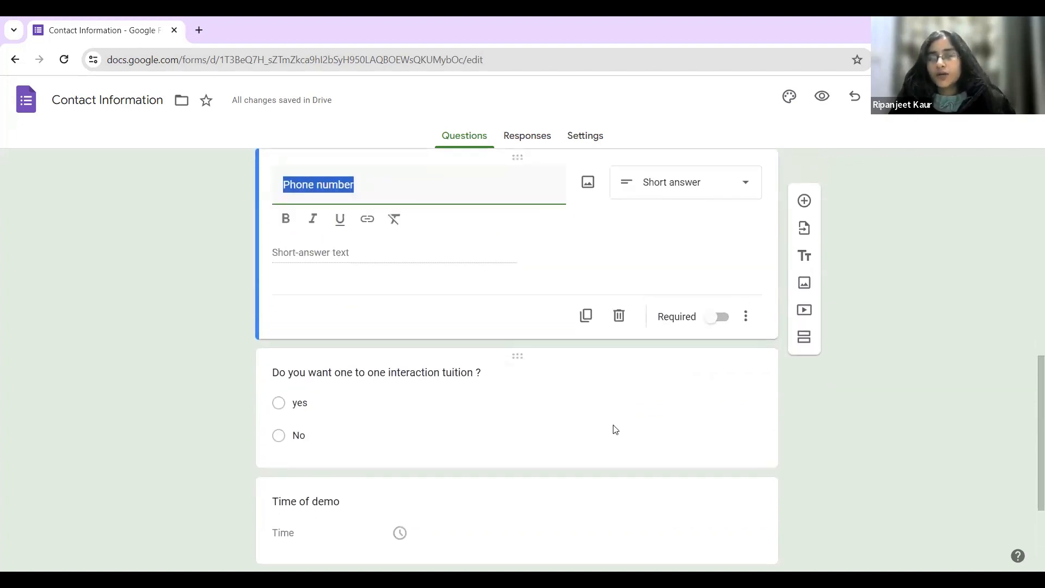
click(585, 392)
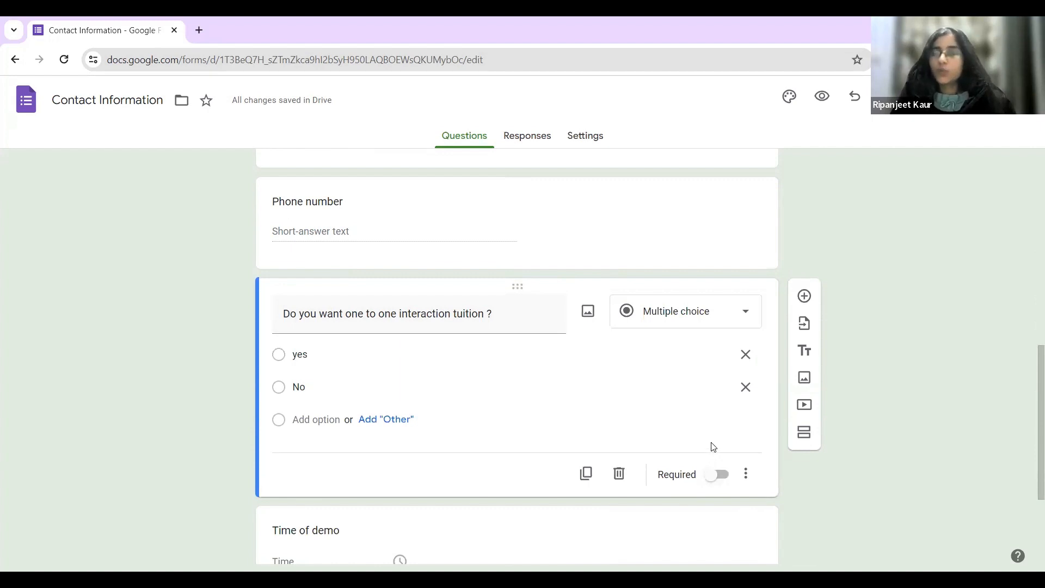
scroll(706, 454, down, 3)
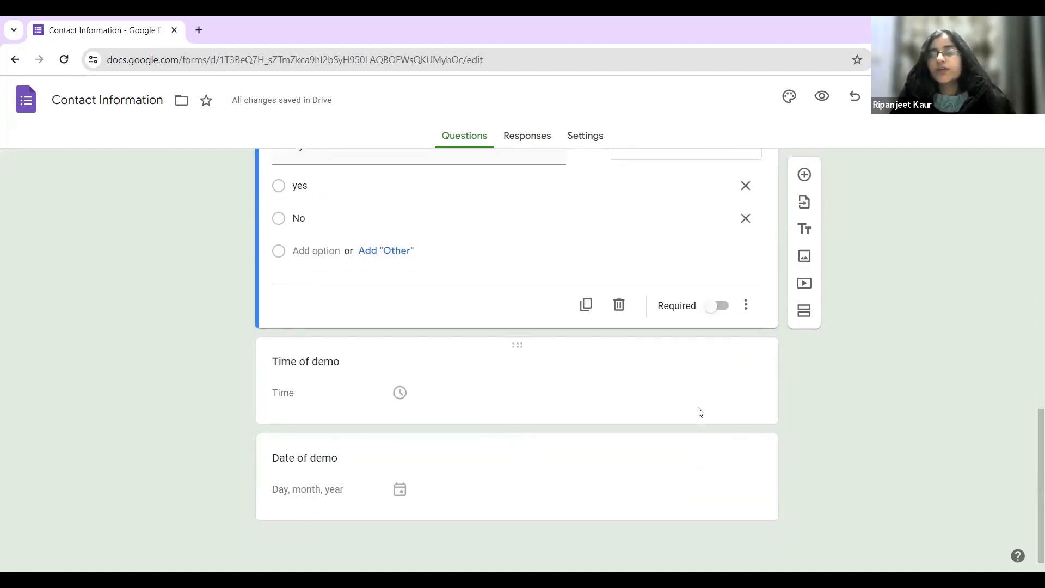
- Make the "Time of demo" and "Date of demo" questions required
click(701, 412)
click(712, 434)
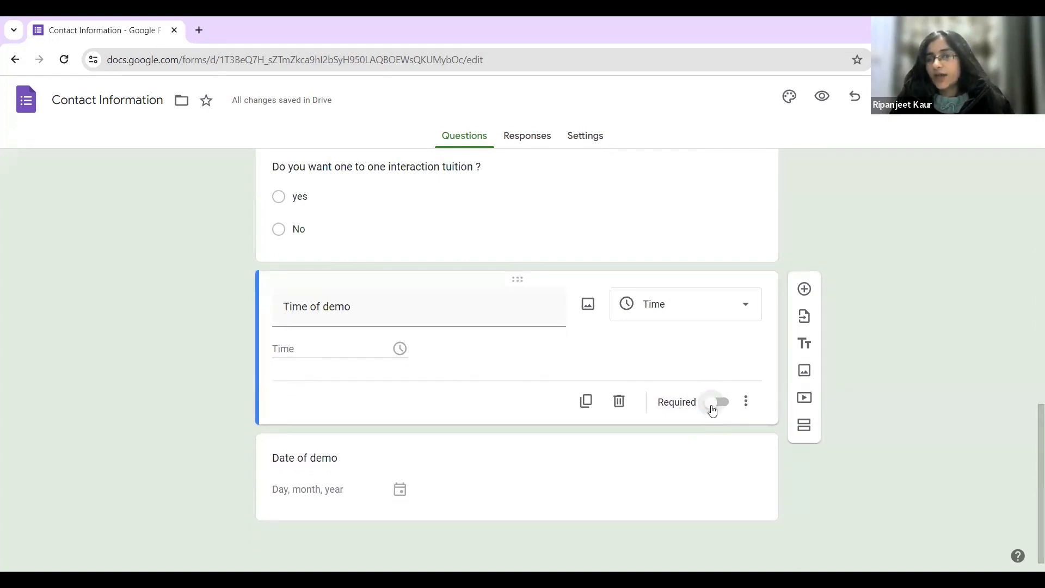
click(710, 408)
click(672, 461)
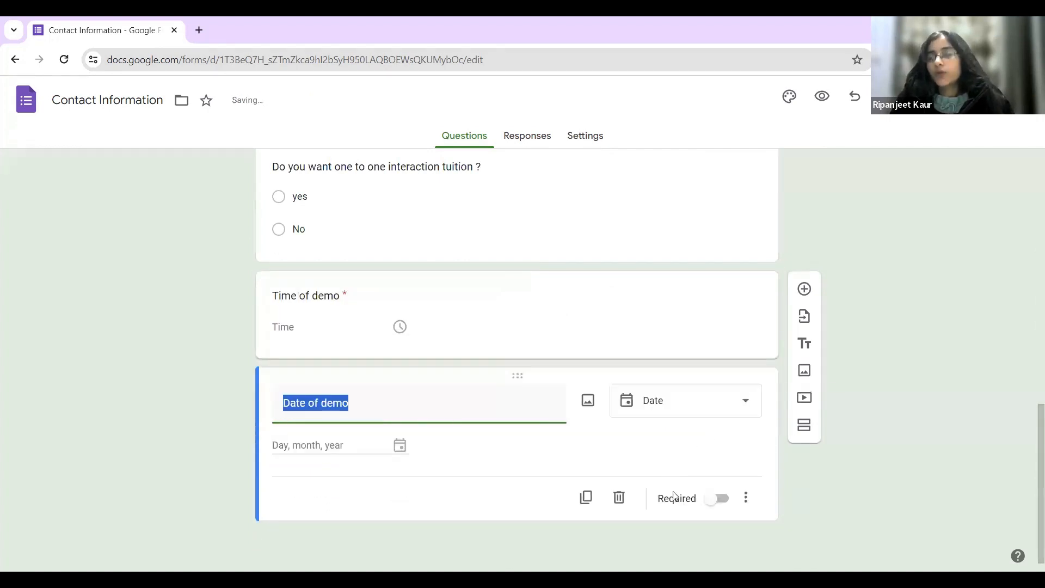
click(718, 504)
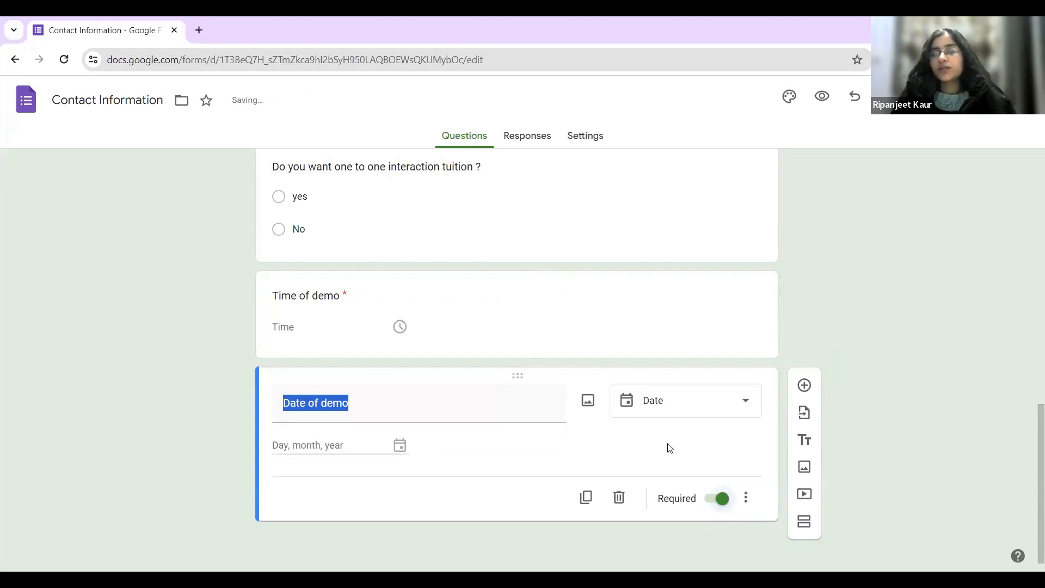
- Open the form's theme settings, try Impact as the header font and settle on Arial
scroll(691, 429, up, 12)
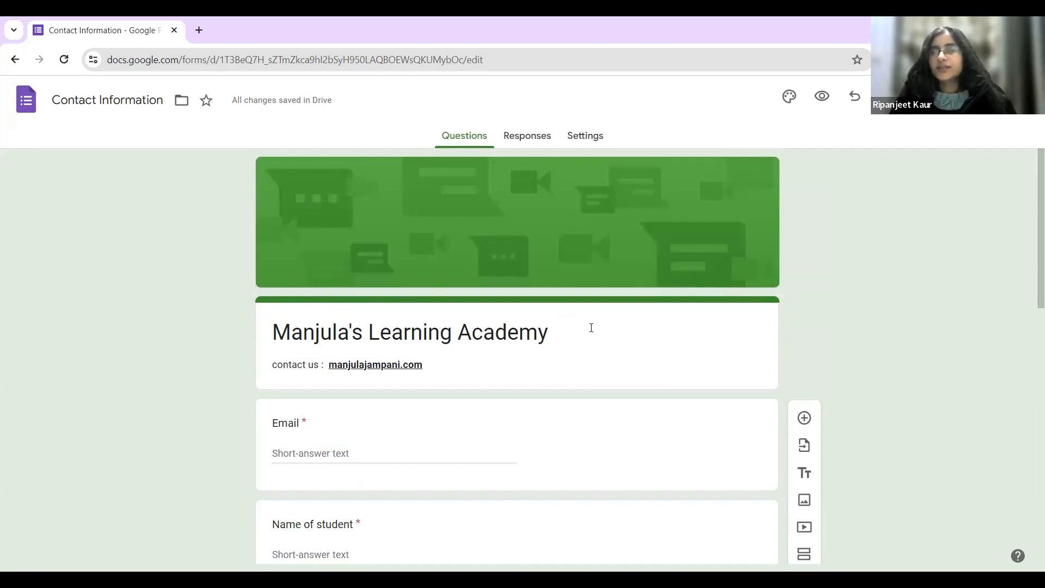
click(653, 348)
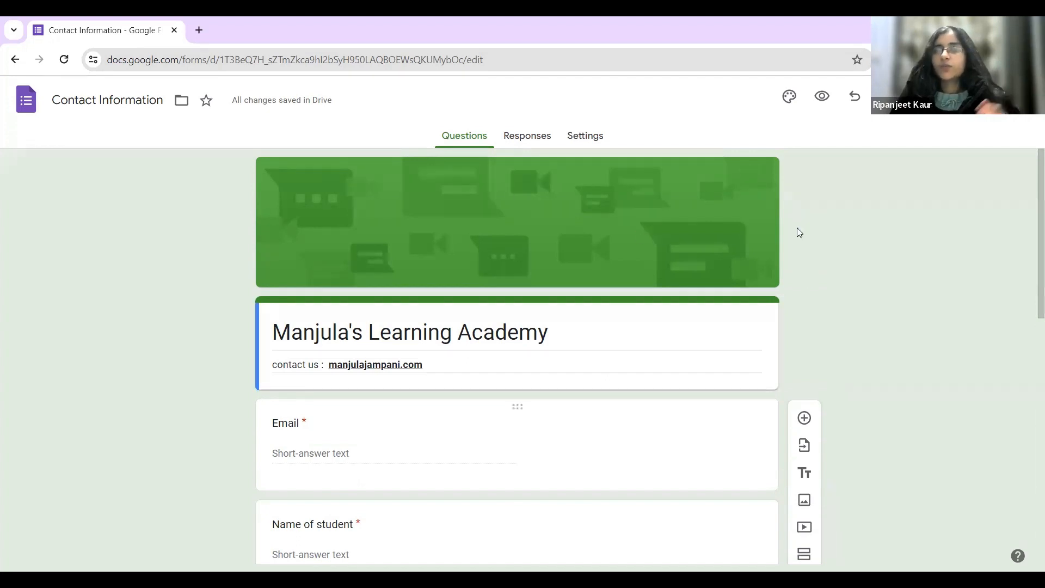
click(788, 98)
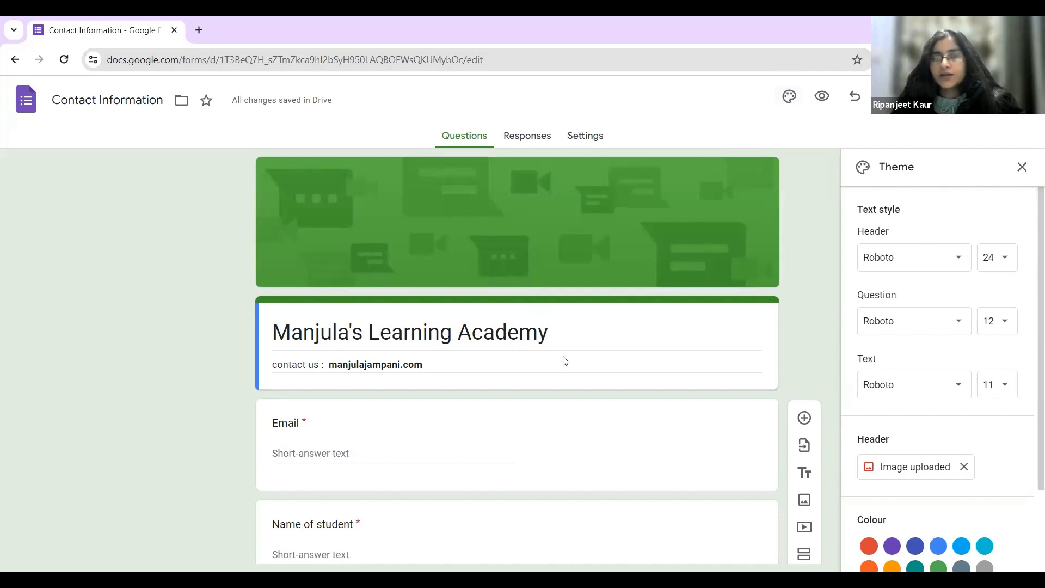
drag(549, 334, 259, 329)
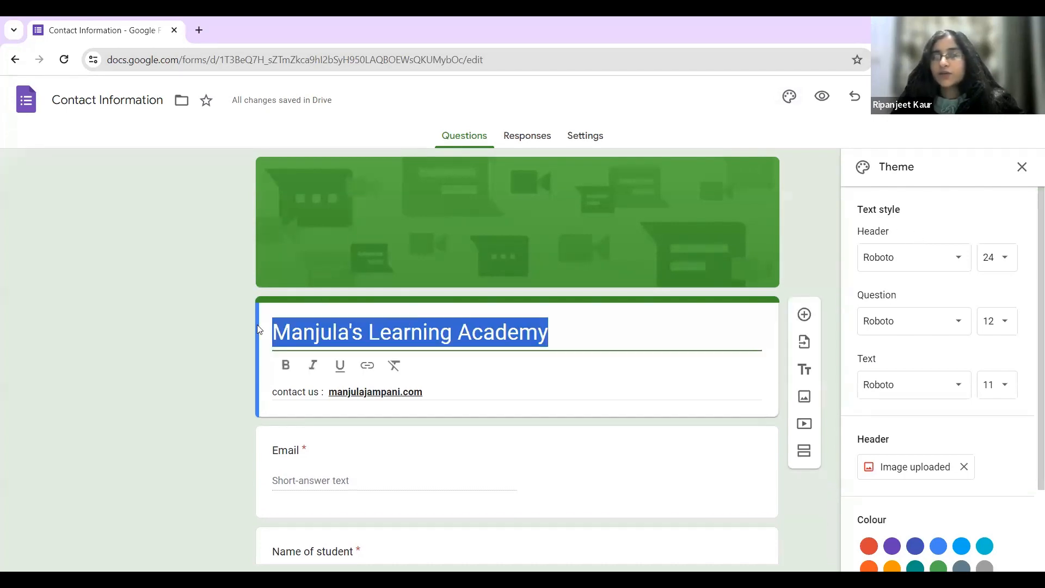
click(203, 245)
click(960, 261)
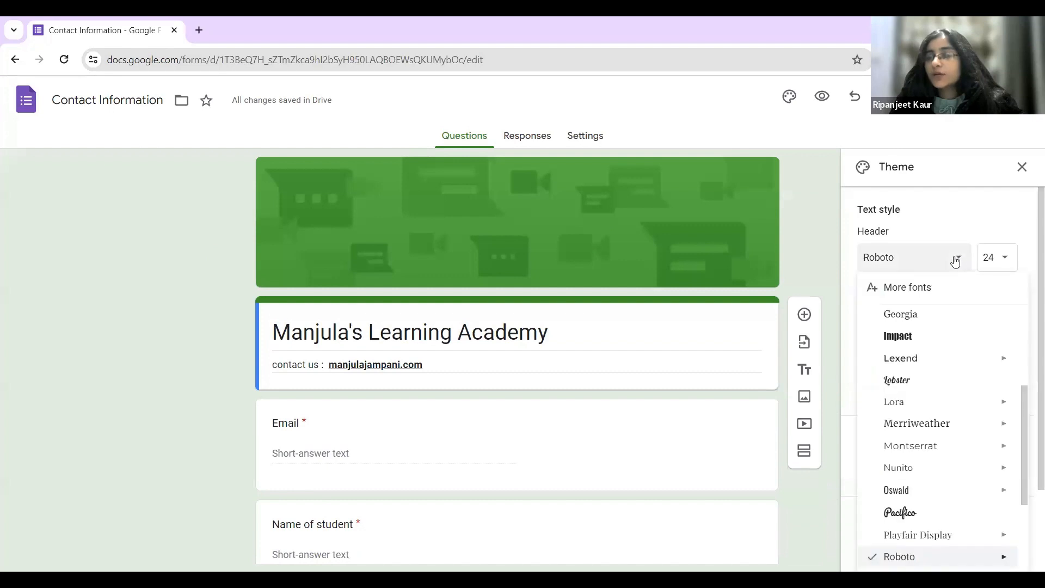
click(948, 343)
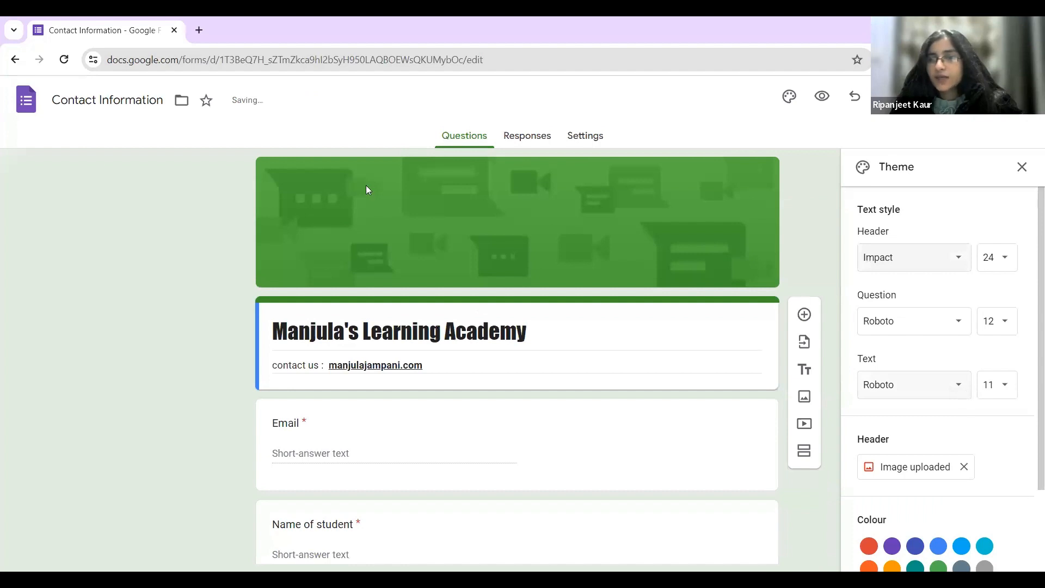
click(920, 256)
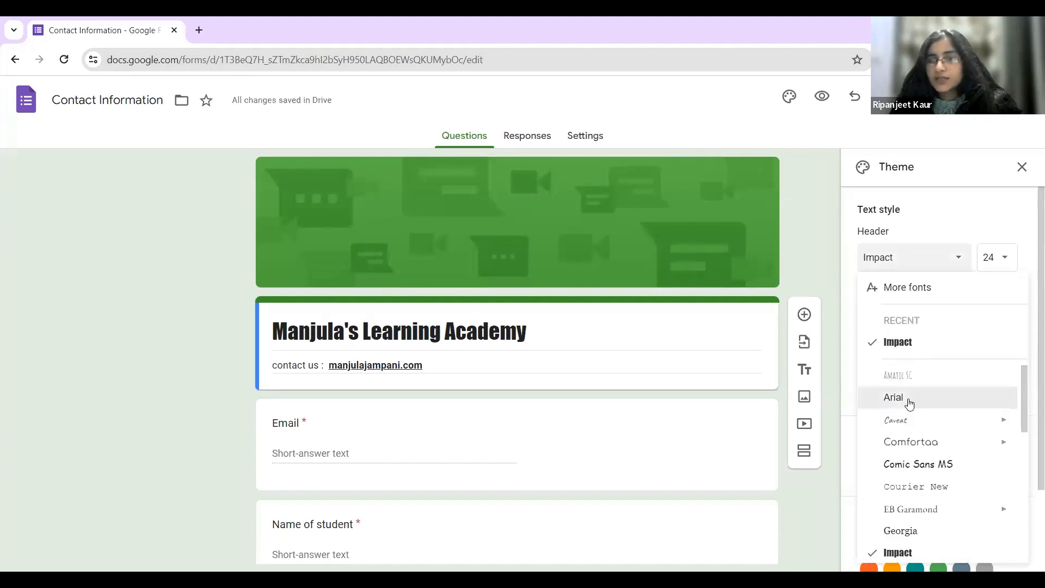
click(910, 402)
scroll(917, 381, down, 2)
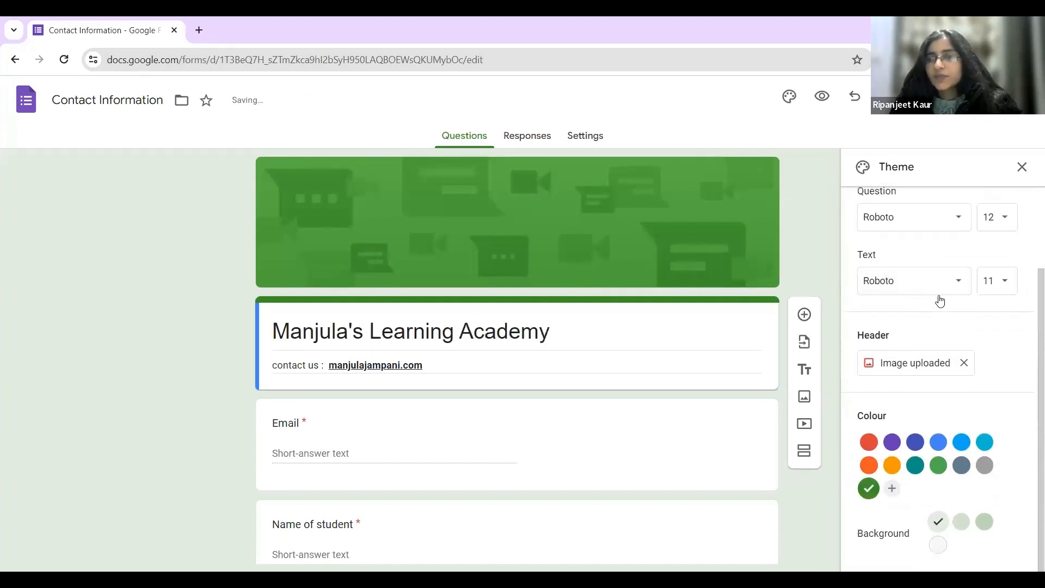
- Set the theme's header font to Georgia
scroll(940, 306, up, 2)
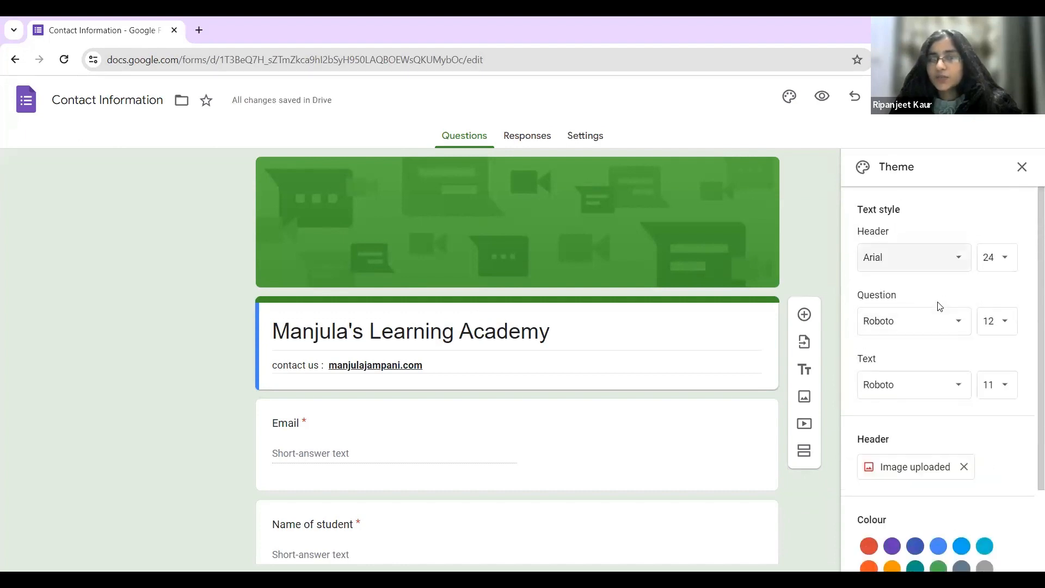
click(958, 258)
scroll(940, 427, down, 5)
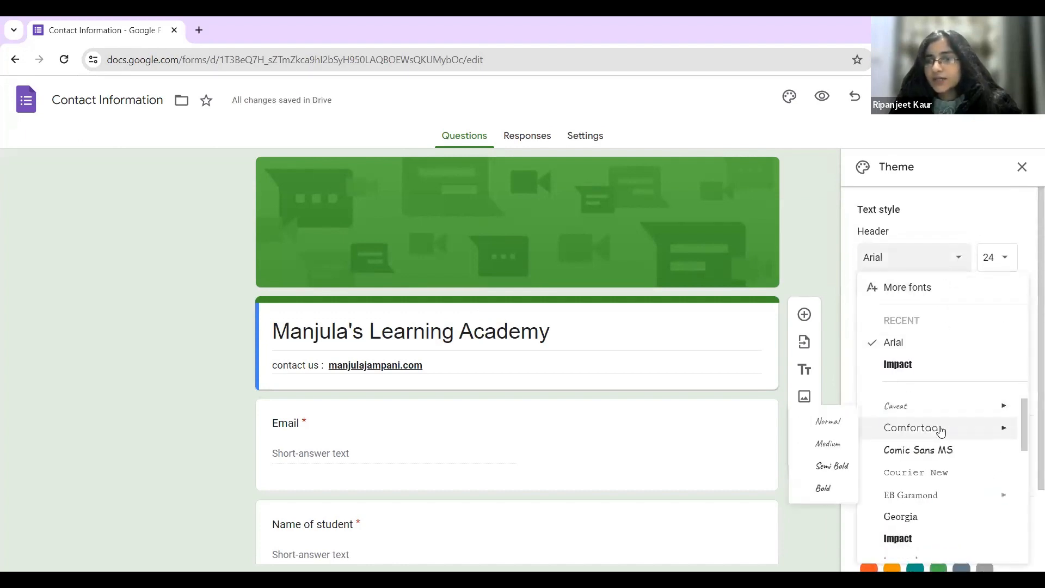
click(935, 416)
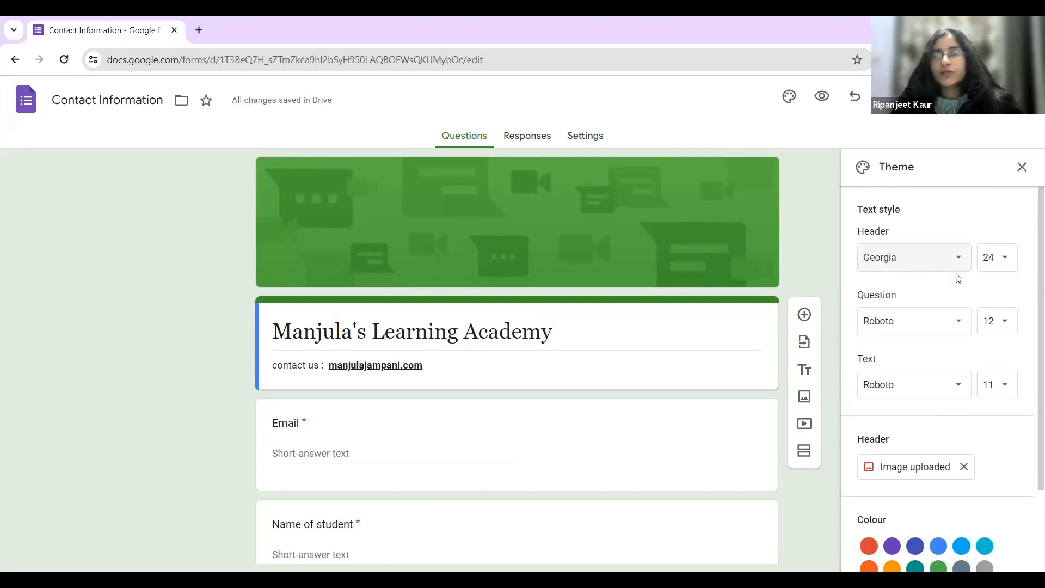
- Try header font sizes 23 and 18 and return the header size to 24
click(1007, 260)
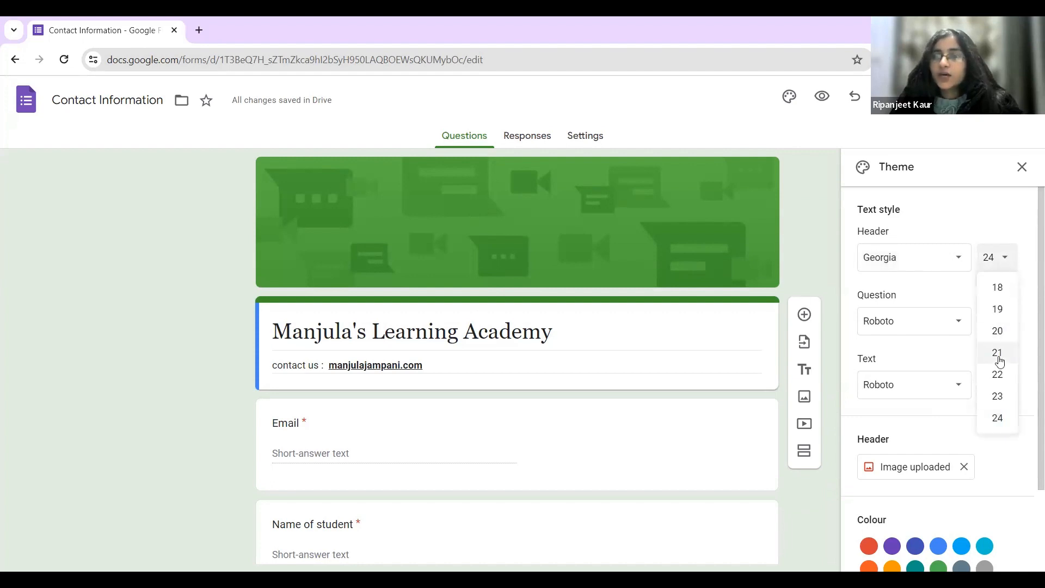
click(1002, 390)
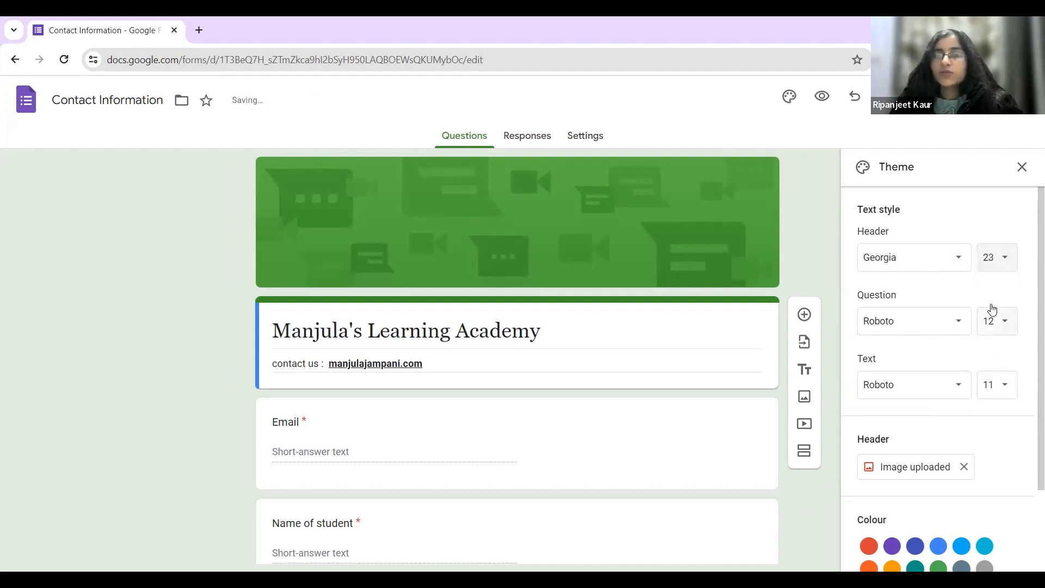
click(1000, 267)
click(999, 289)
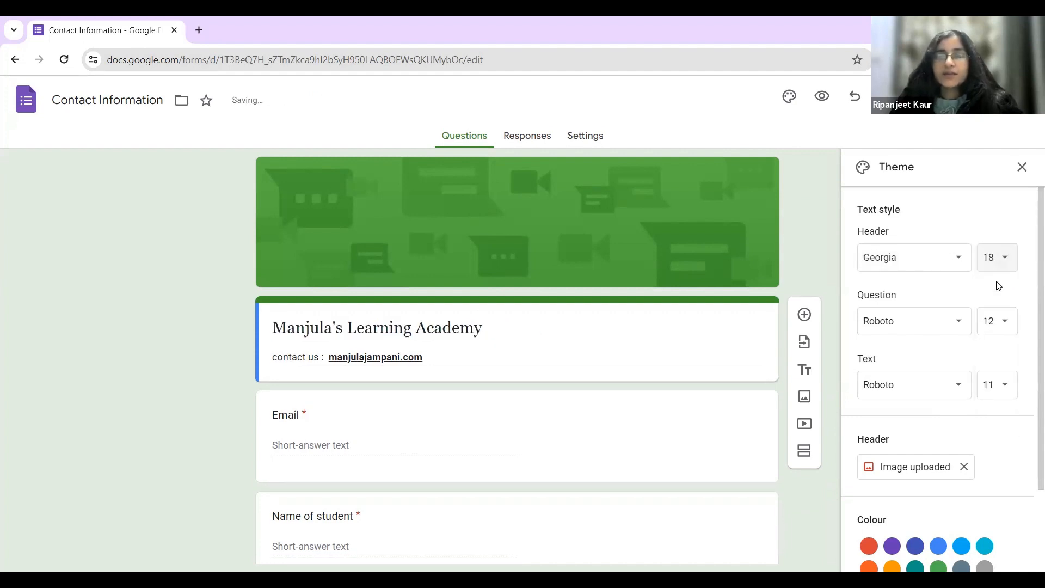
click(1007, 259)
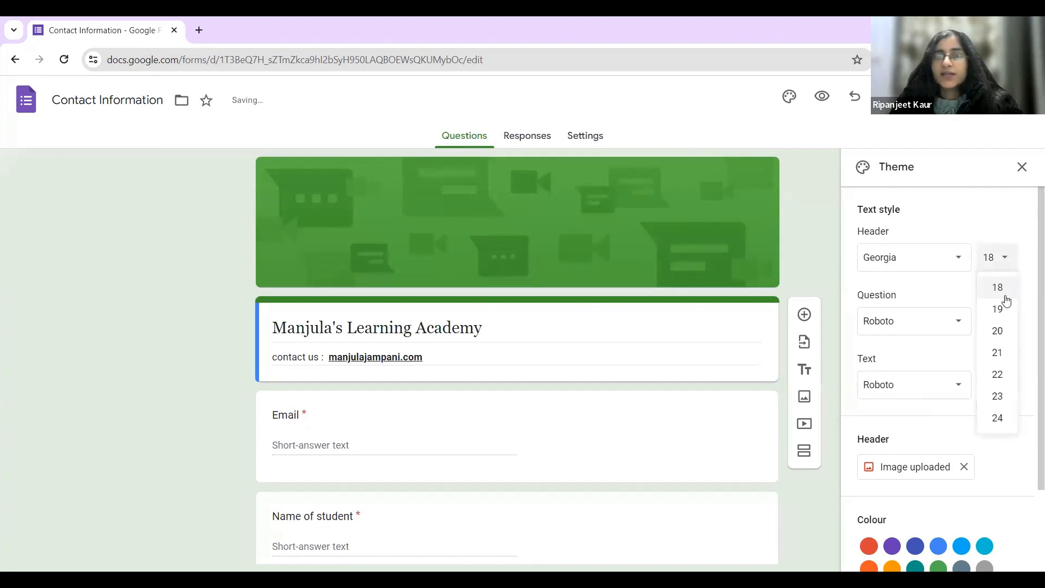
click(1000, 418)
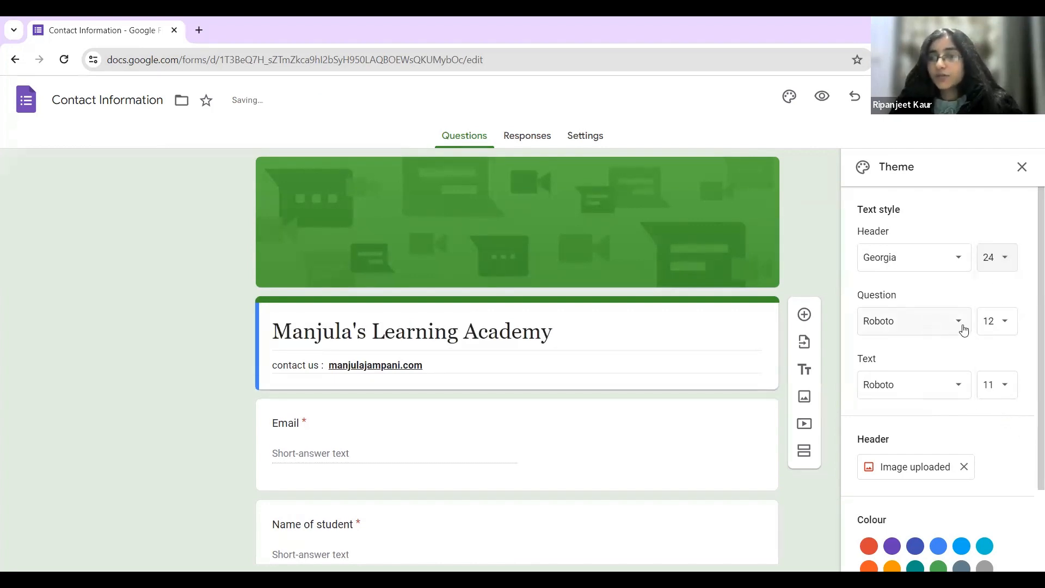
- Set the theme's question font to Roboto Mono
scroll(752, 285, down, 2)
scroll(752, 285, down, 2)
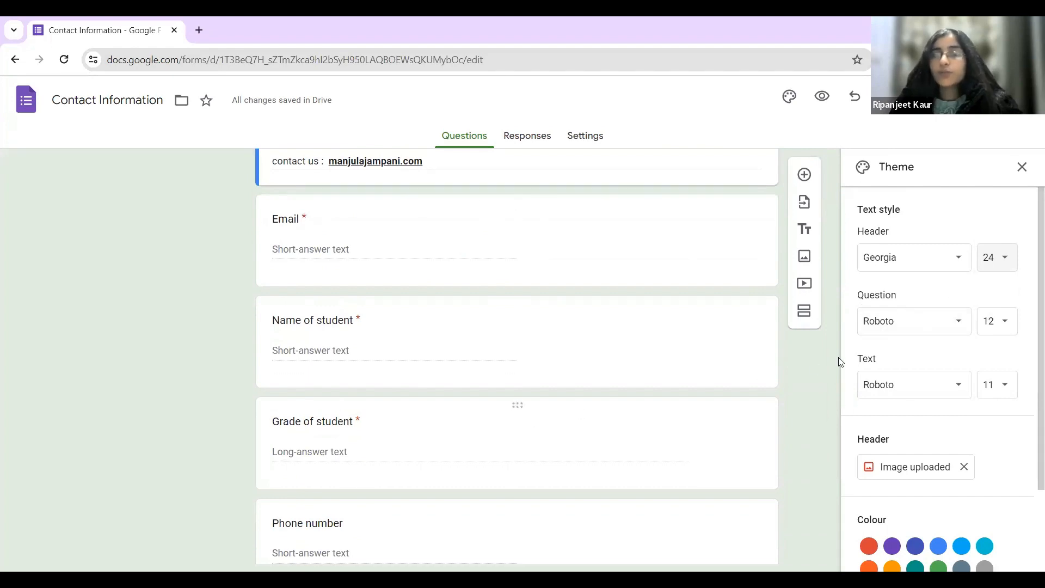
click(956, 324)
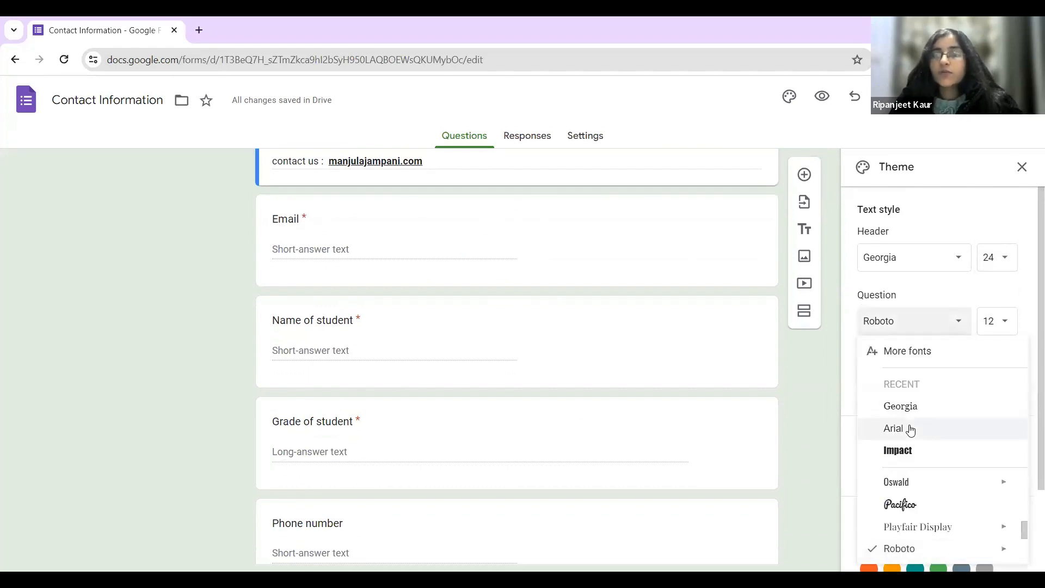
scroll(908, 428, down, 2)
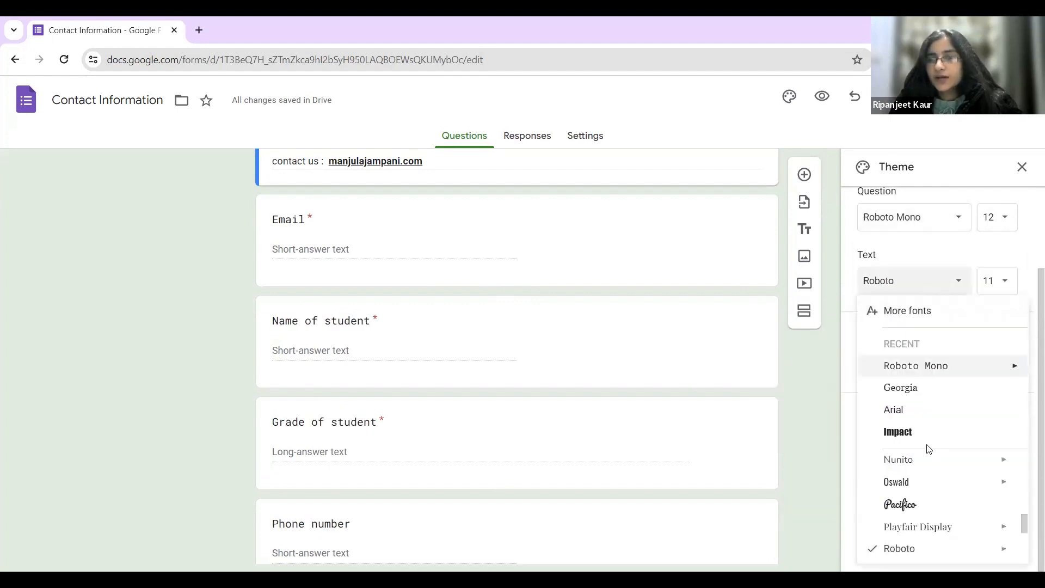
- Try Impact as the theme's text font, settle on Arial and check the form's header area
click(922, 427)
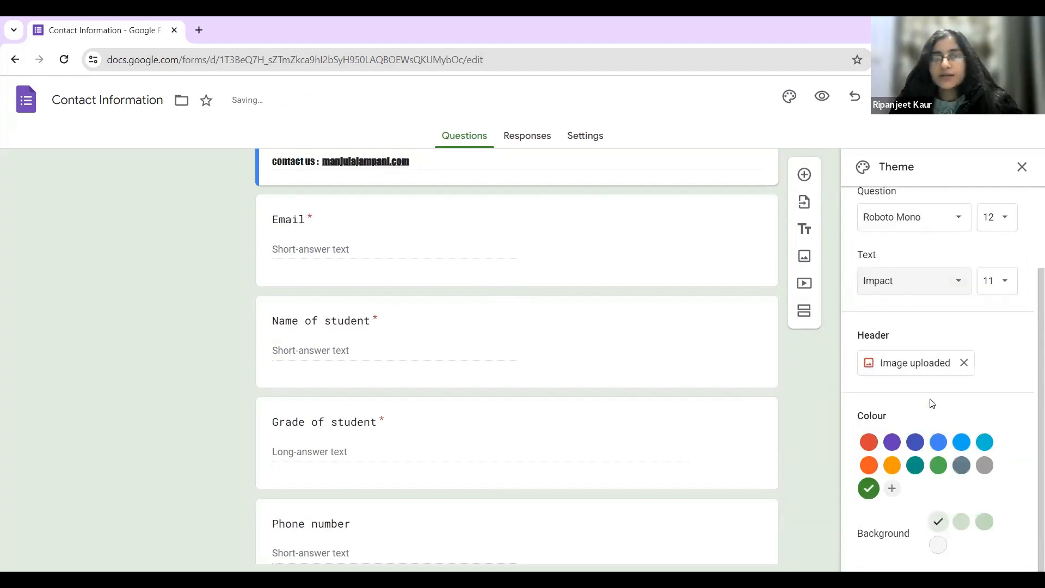
click(936, 281)
click(928, 427)
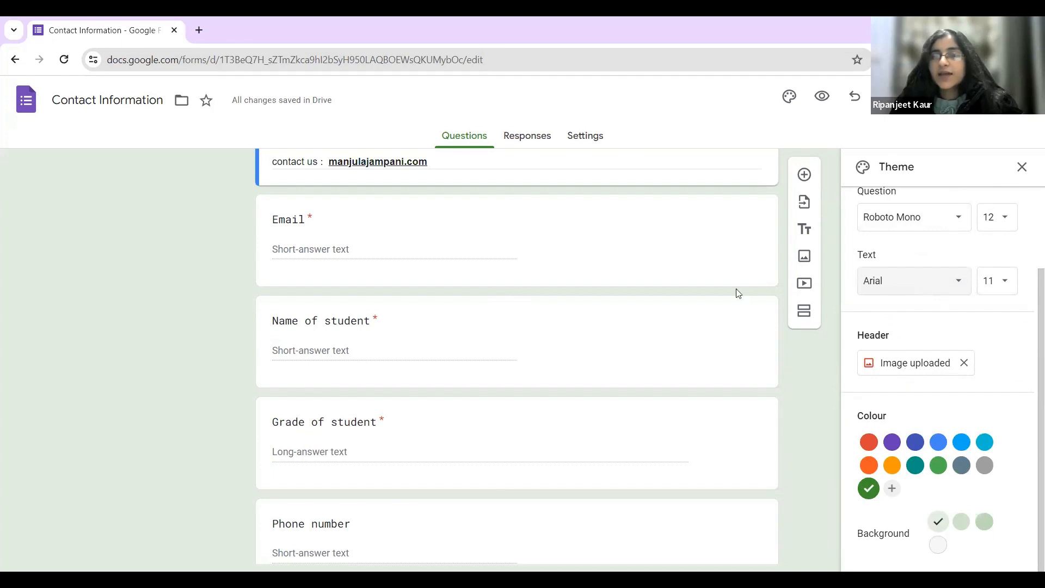
scroll(553, 266, up, 4)
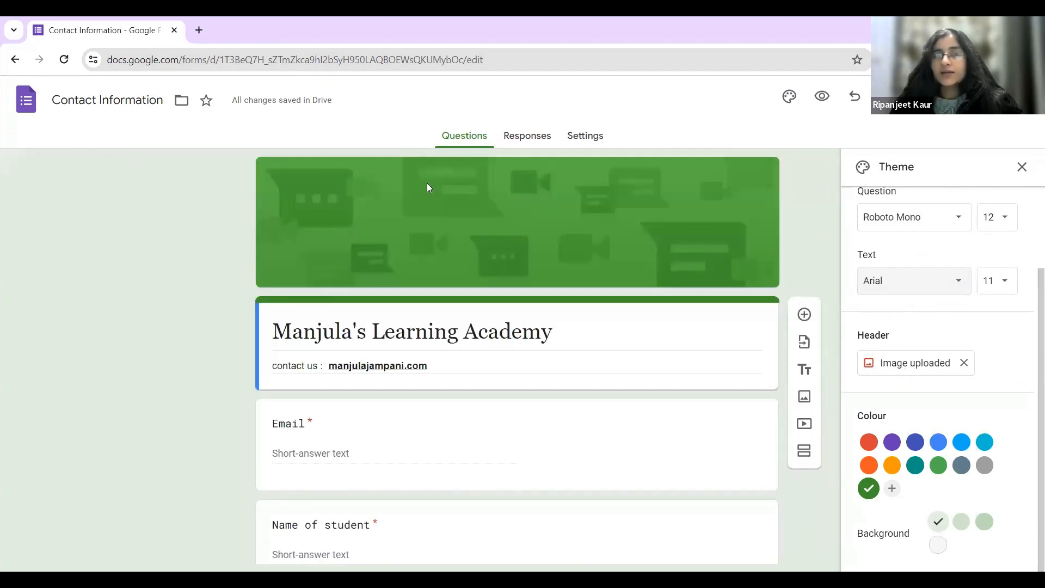
- Open the header image selection and browse the Work and School, Birthday, Just kids, and Sports and games images
click(901, 360)
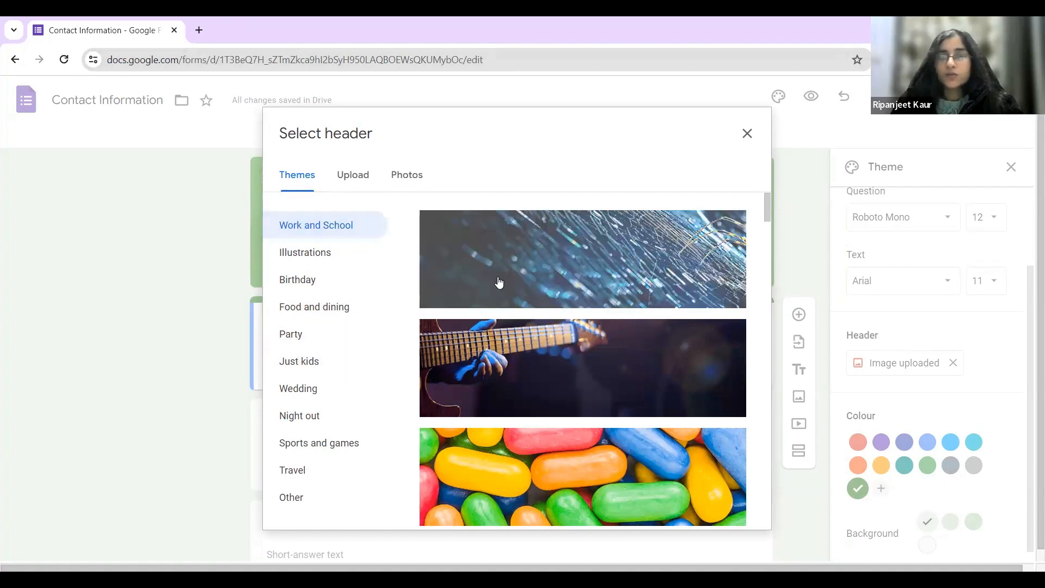
scroll(497, 283, down, 10)
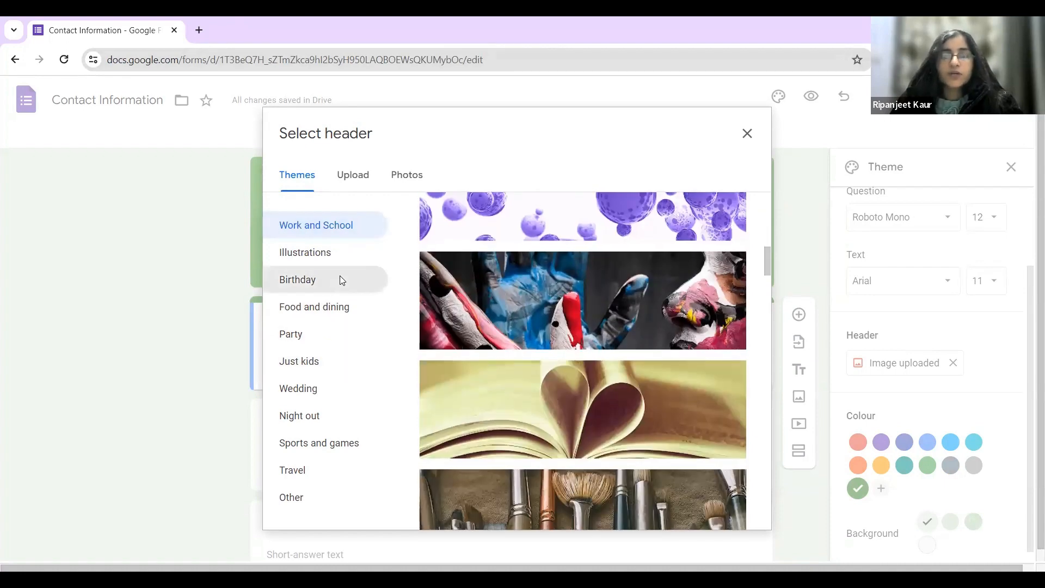
click(338, 281)
scroll(534, 300, down, 5)
scroll(443, 321, down, 4)
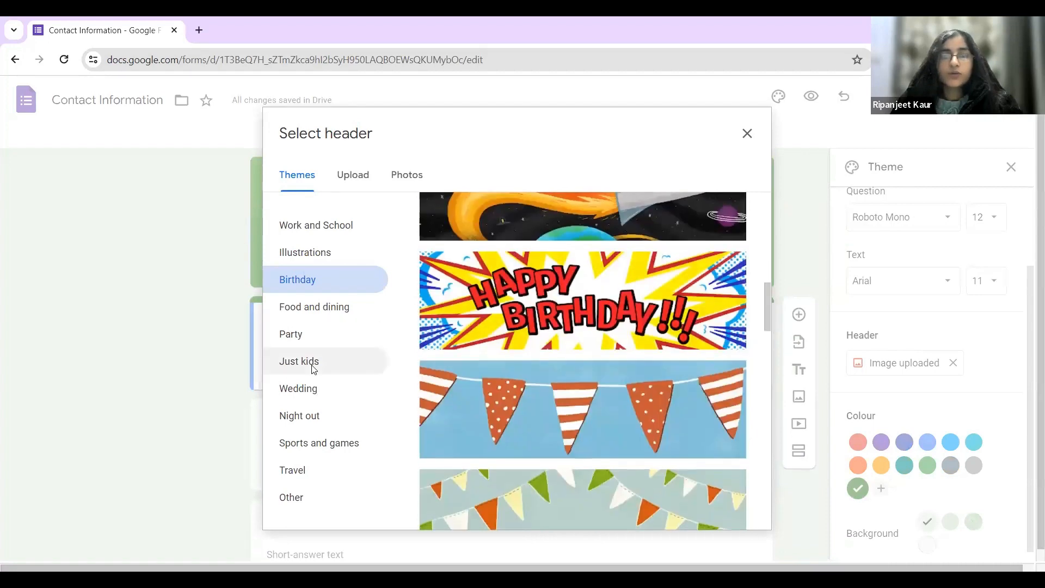
click(299, 361)
scroll(542, 337, down, 2)
scroll(541, 337, down, 5)
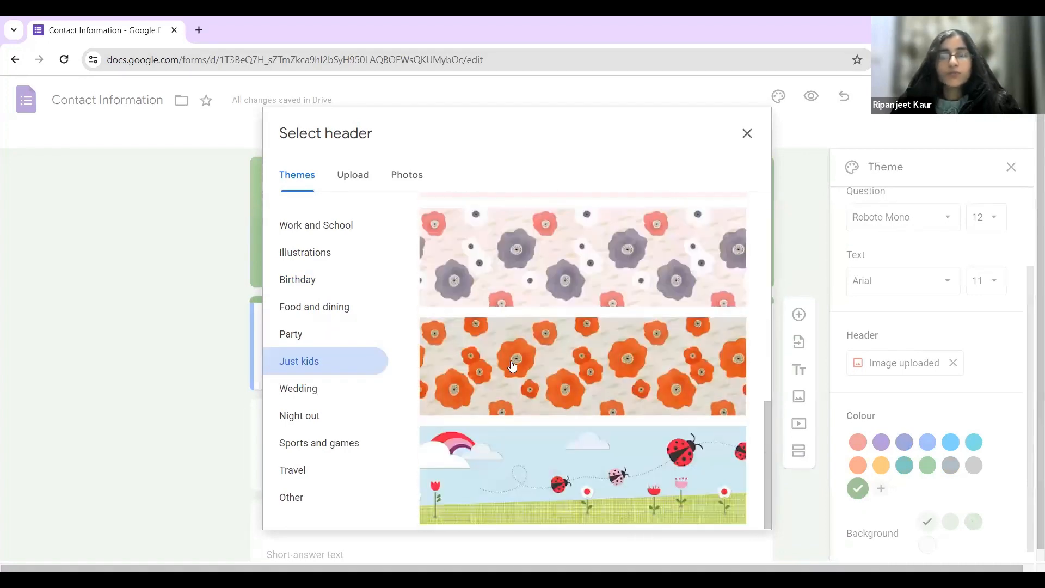
click(353, 443)
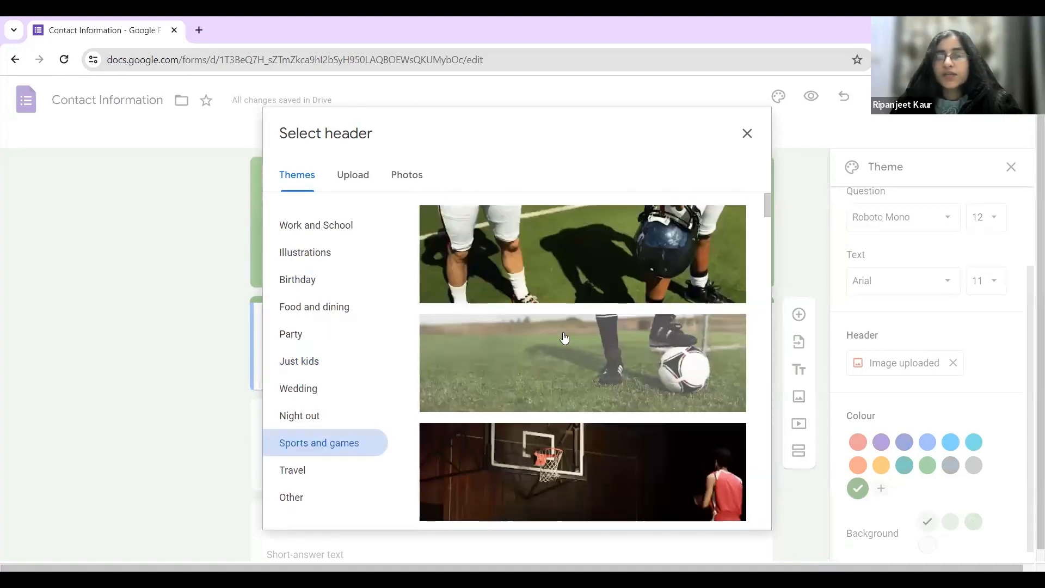
scroll(558, 341, down, 10)
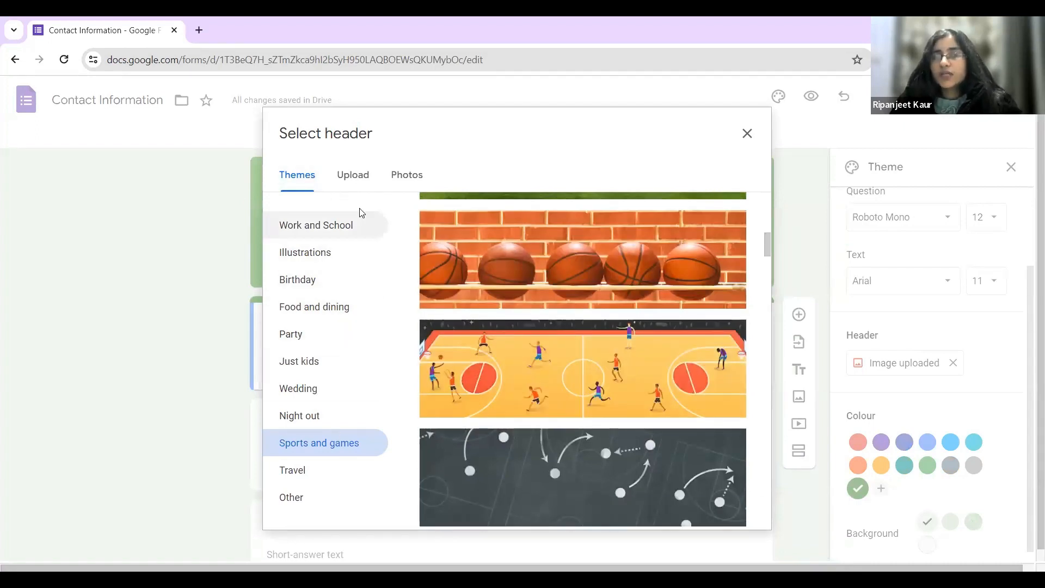
- Look at the Upload and Photos sources for a header image and return to the theme images
click(351, 180)
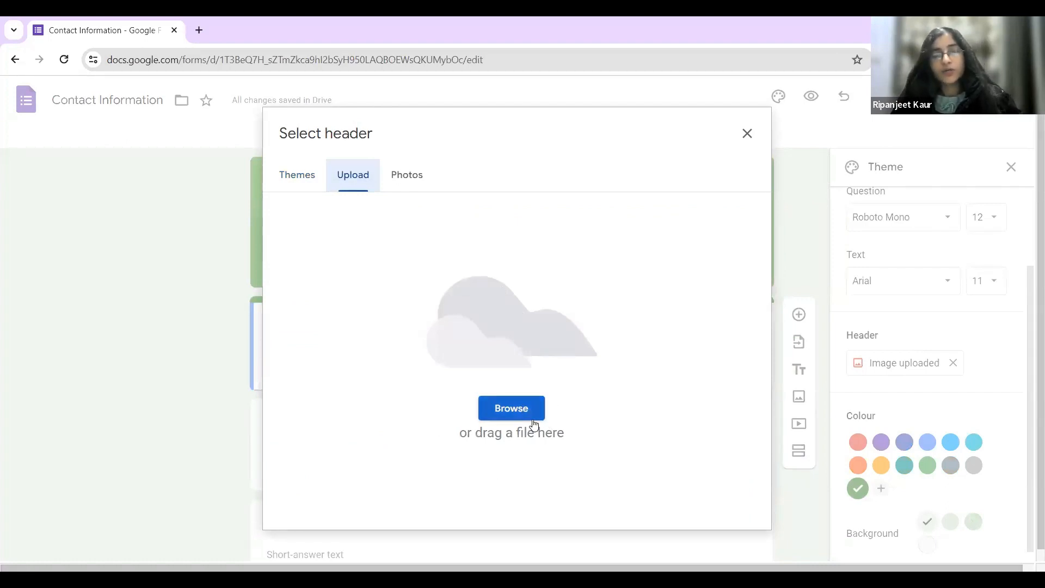
click(412, 175)
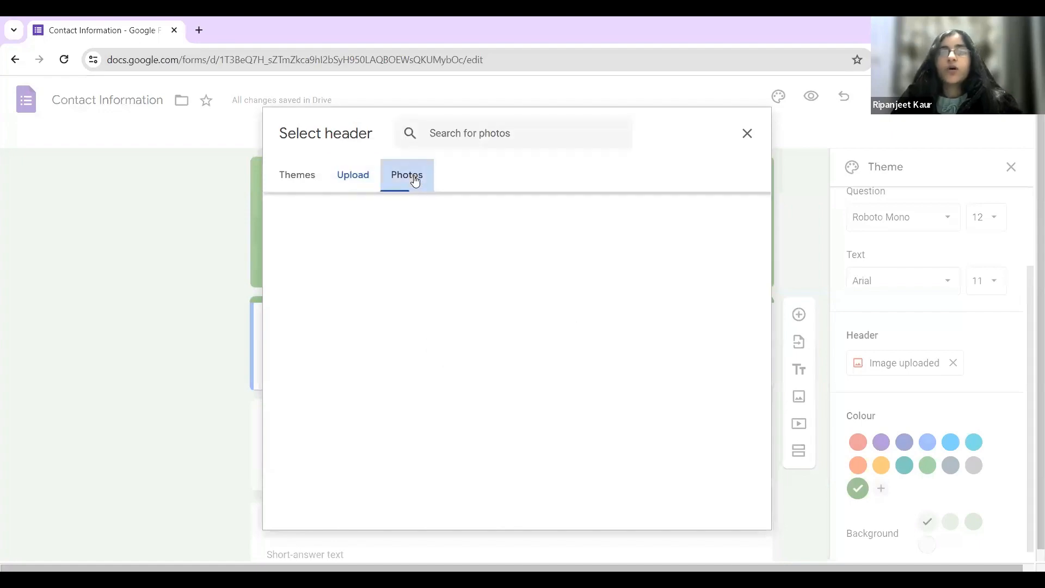
click(307, 179)
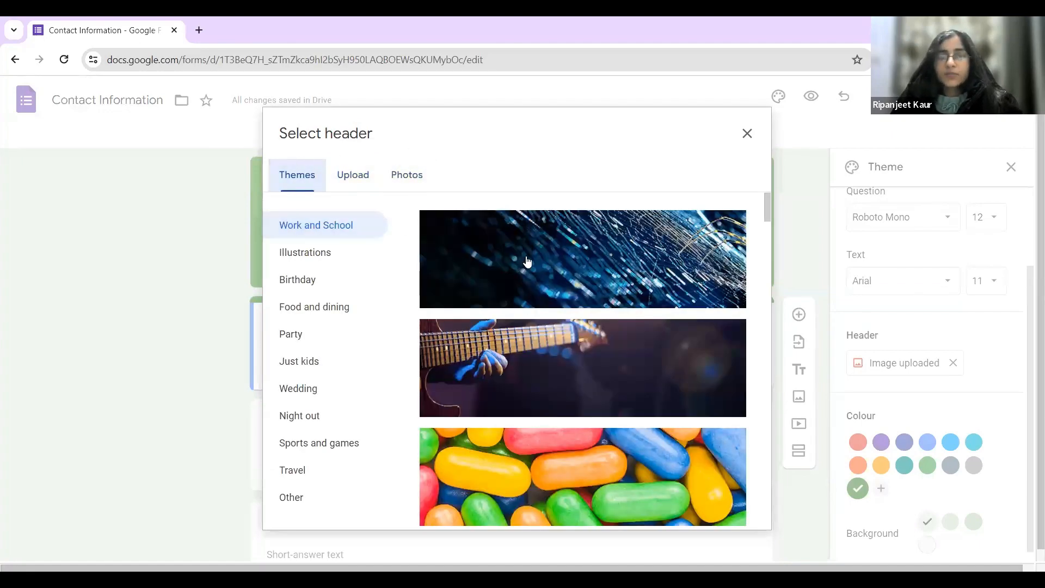
- Insert the Work and School image of an open book with heart-shaped pages as the form's header
scroll(563, 299, down, 15)
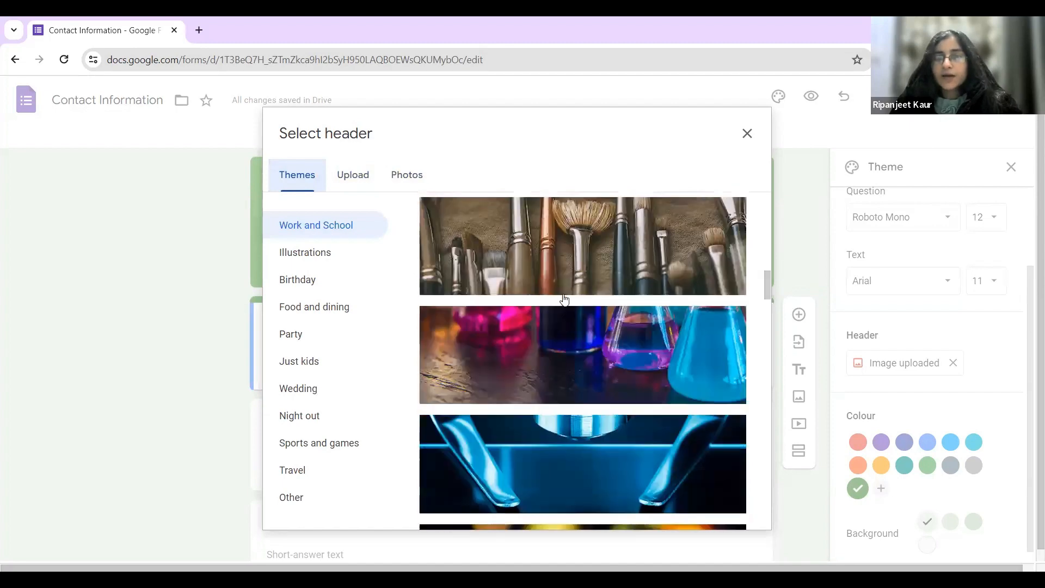
scroll(564, 298, up, 4)
scroll(572, 296, down, 1)
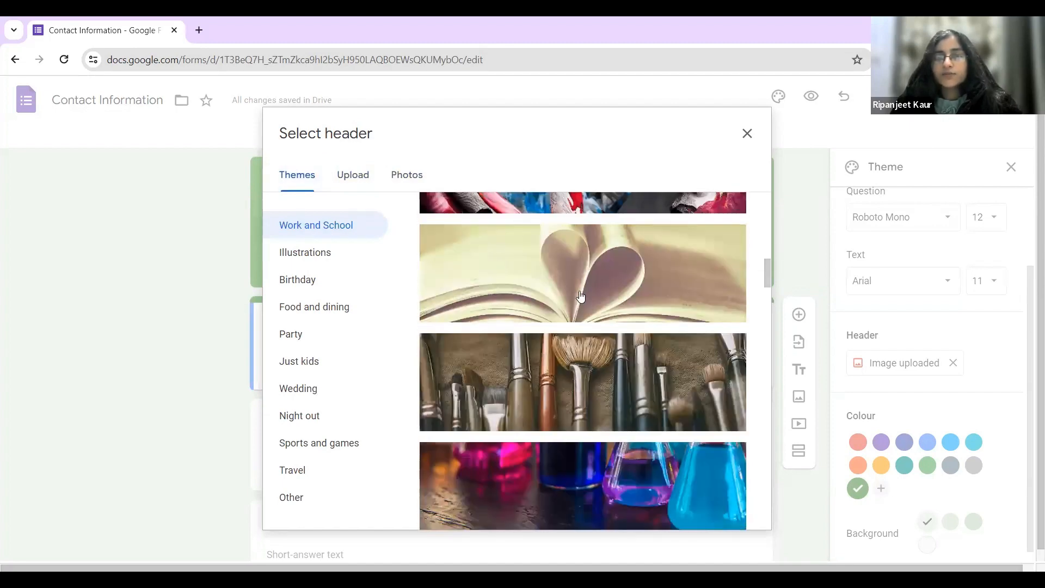
click(580, 296)
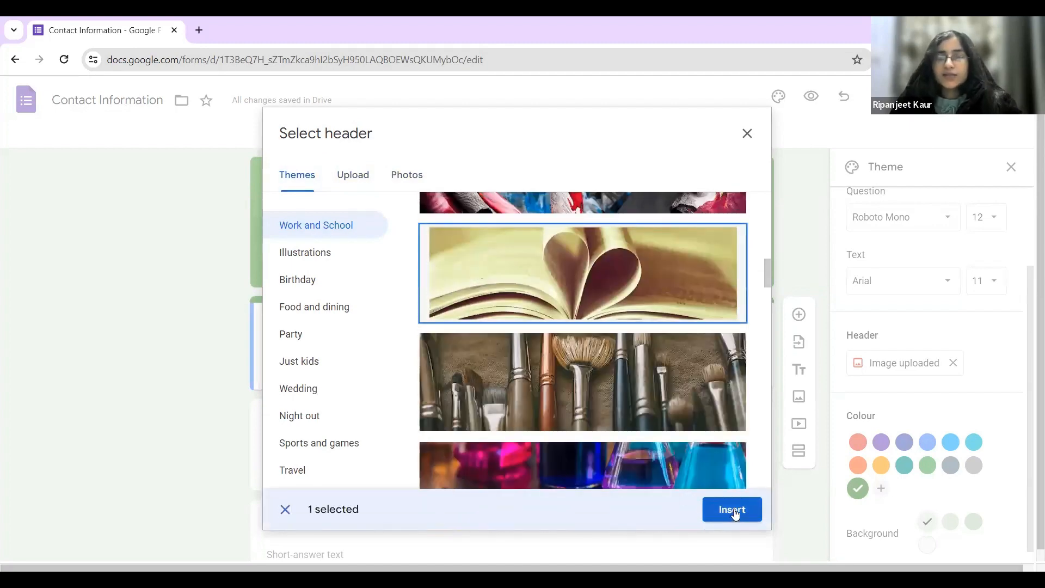
click(733, 510)
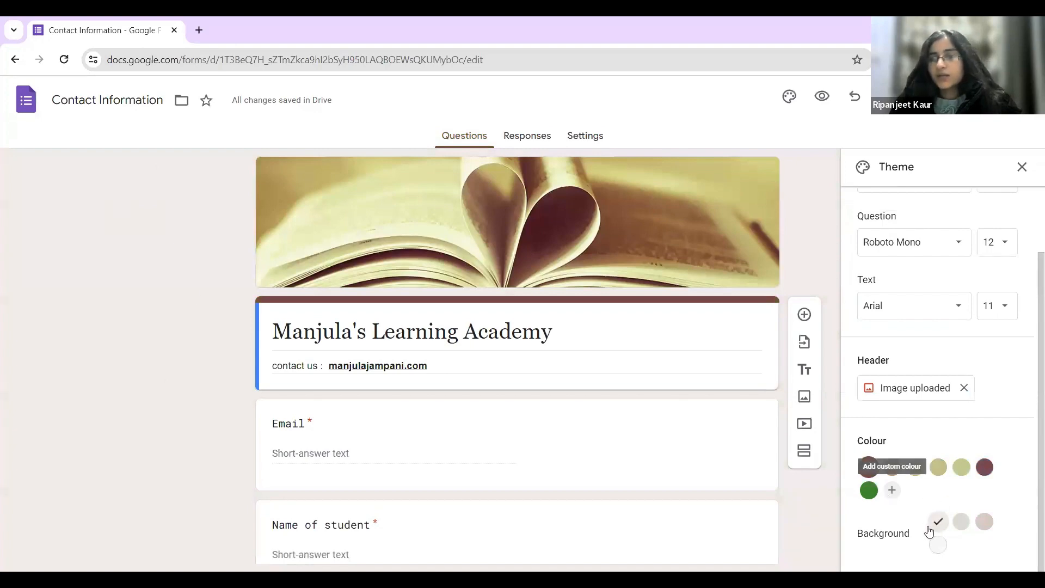
- Try a darker background shade and yellowish theme colours, and settle on the light green theme colour
click(961, 521)
click(922, 471)
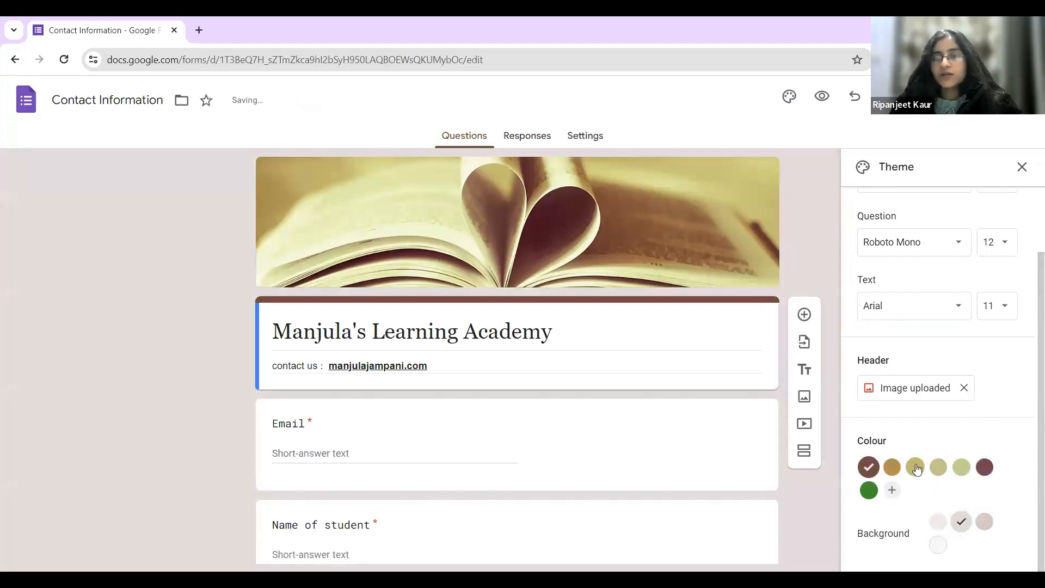
click(944, 468)
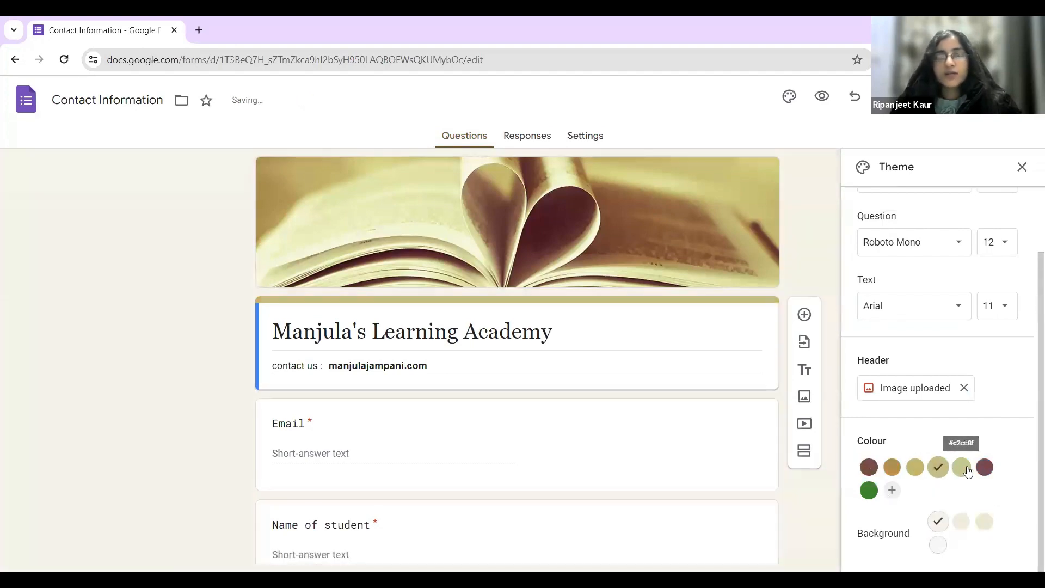
click(962, 468)
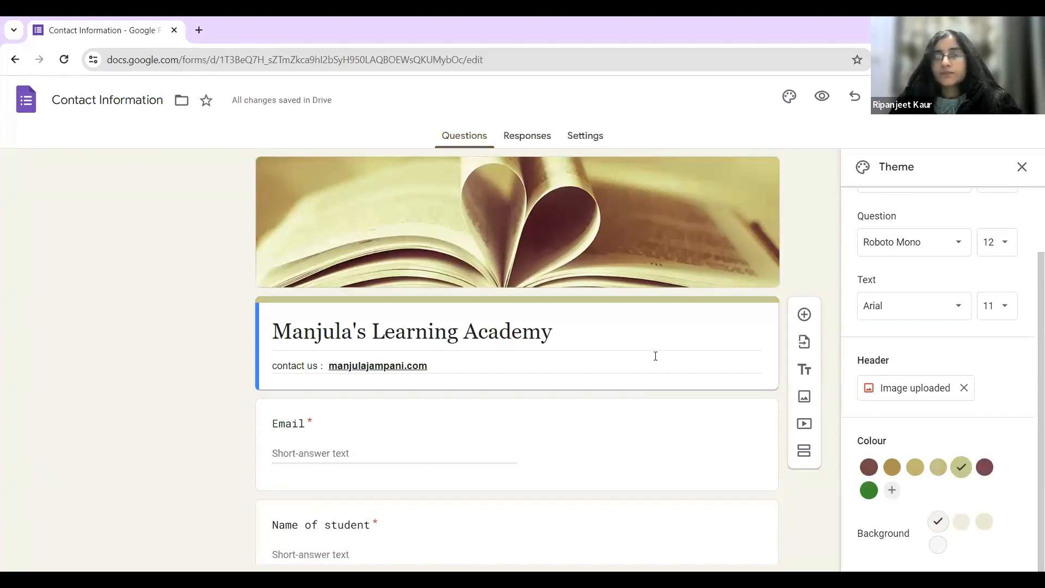
- Review the restyled form from its header to the "Date of demo" question and close the theme settings
scroll(973, 499, up, 2)
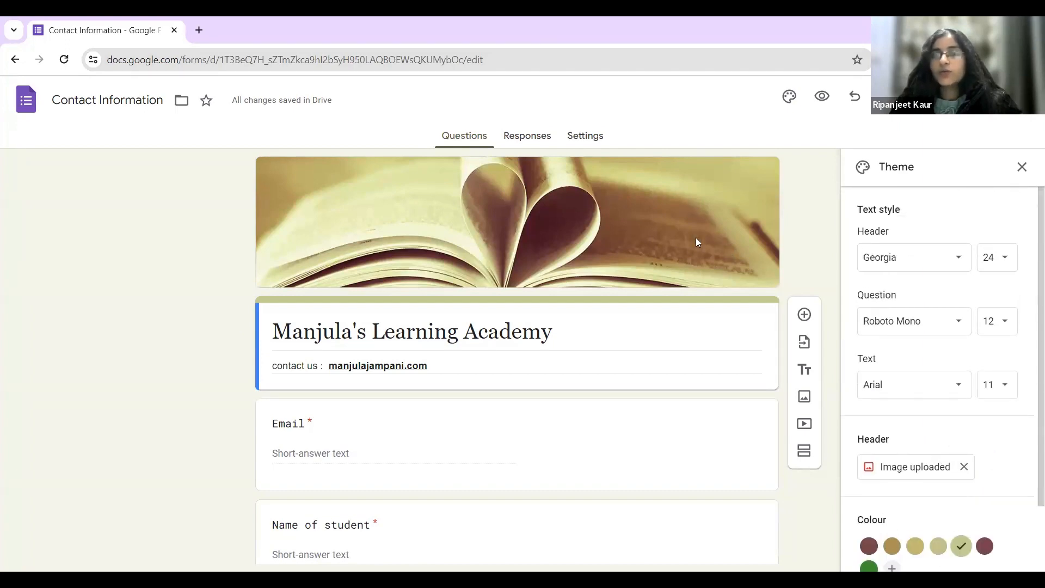
scroll(517, 341, down, 5)
scroll(520, 348, down, 5)
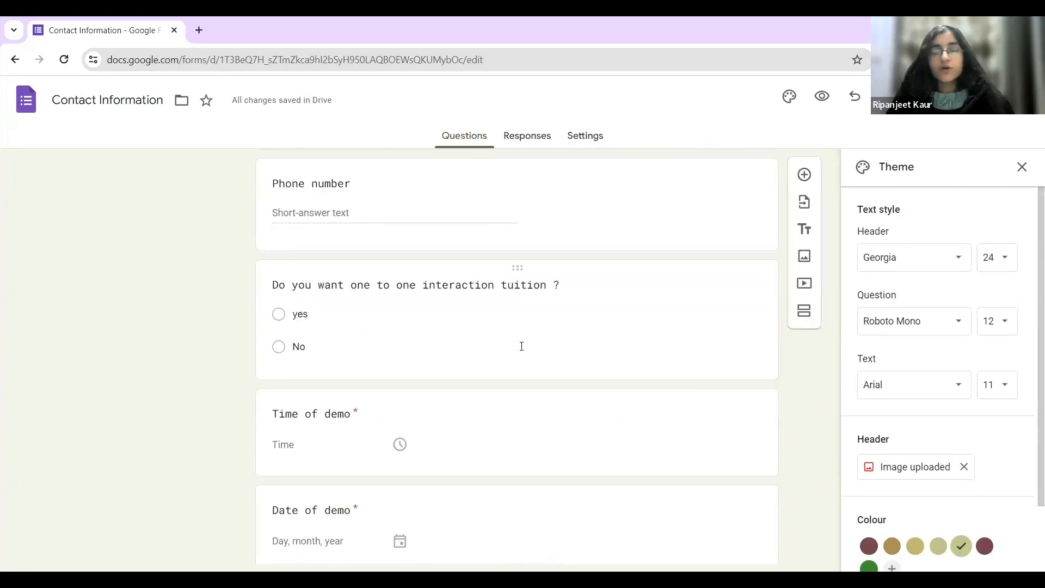
scroll(519, 346, down, 1)
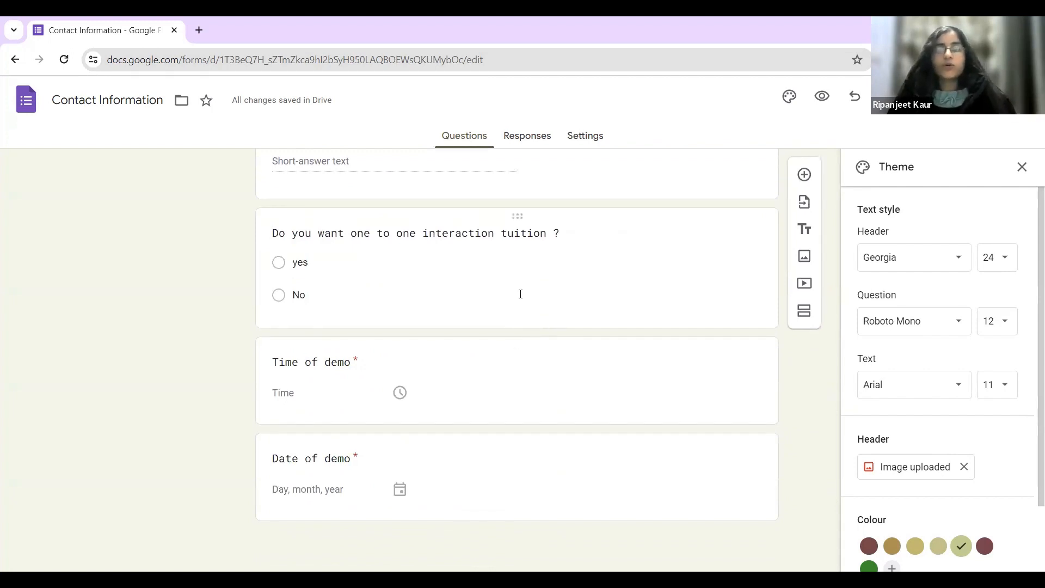
click(1022, 166)
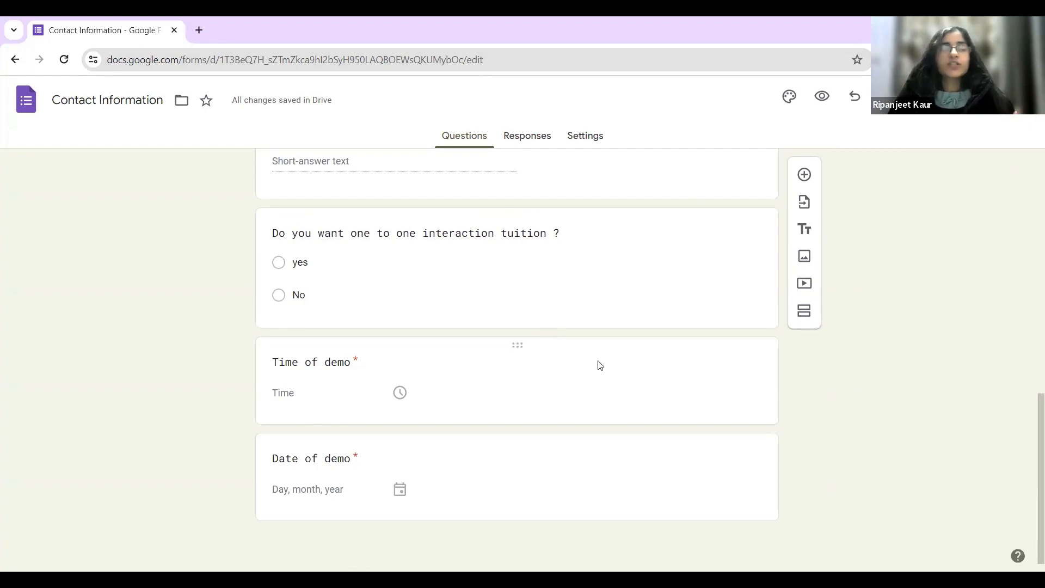
scroll(598, 358, up, 6)
scroll(598, 359, up, 5)
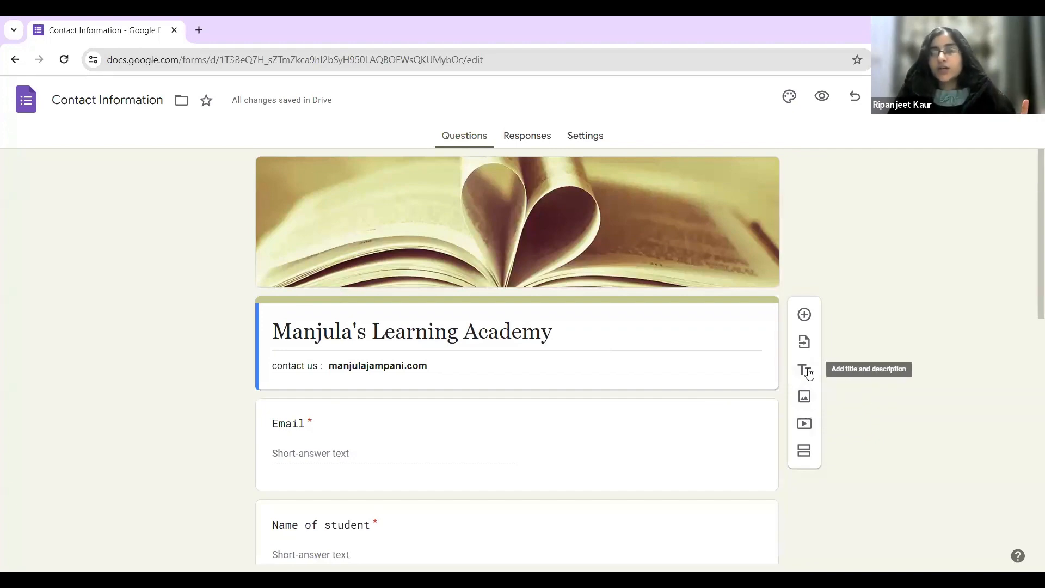
- Look over the form's questions in the editor, and open its preview to review it down to the "Date of demo" question
scroll(362, 403, down, 3)
scroll(364, 392, up, 3)
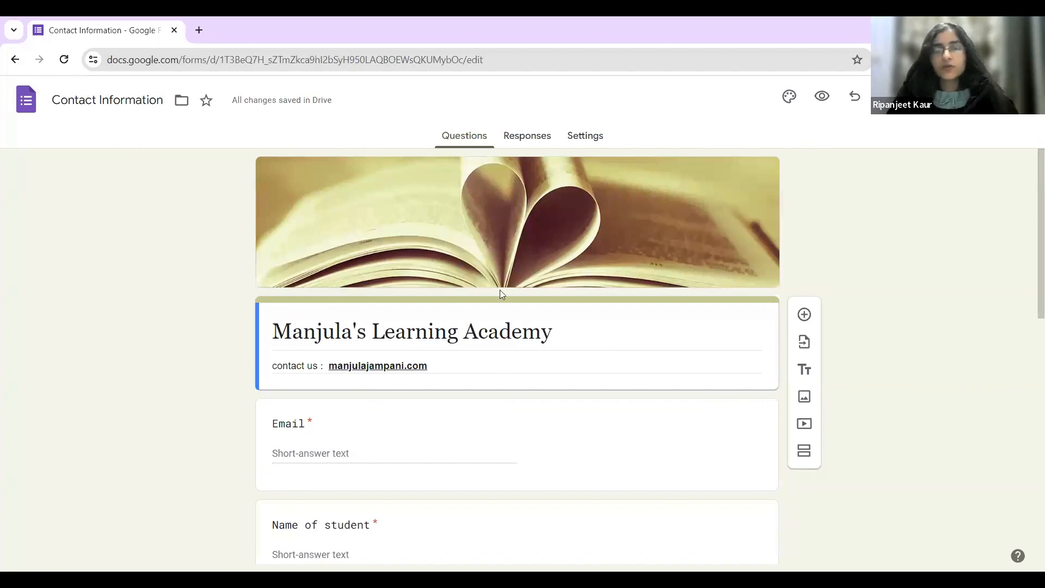
scroll(500, 290, down, 6)
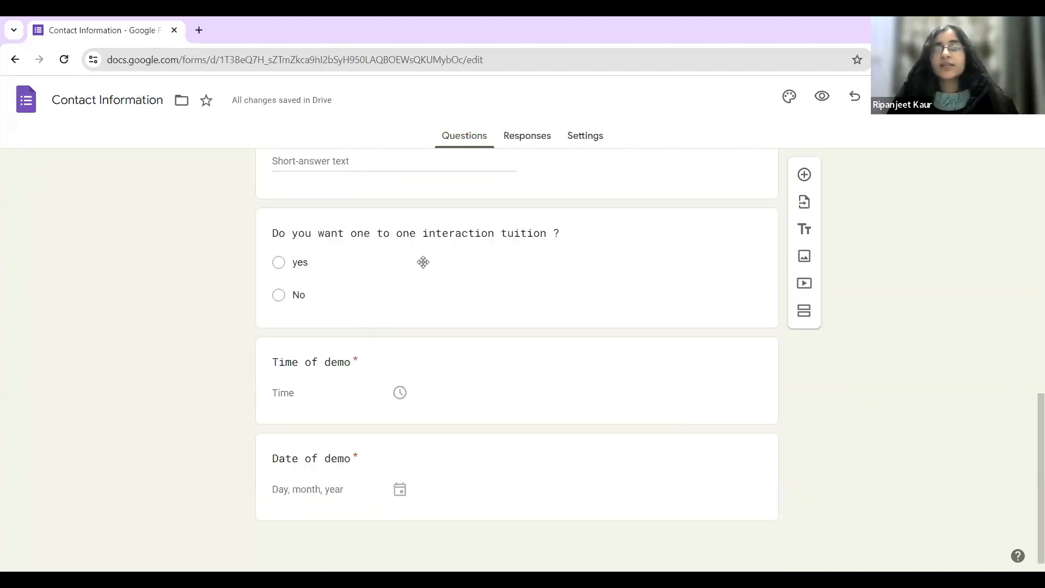
scroll(165, 197, up, 10)
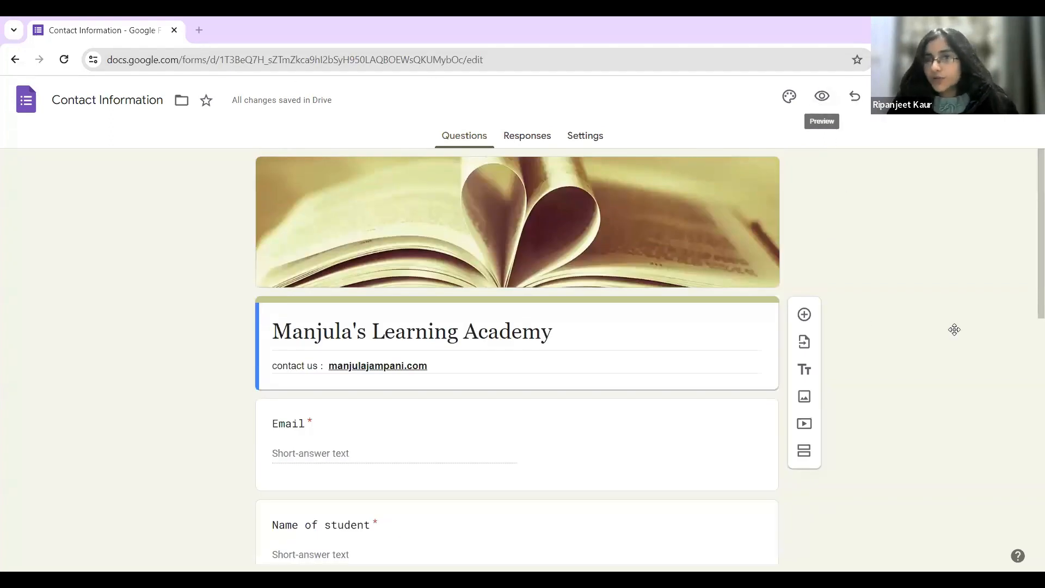
click(822, 97)
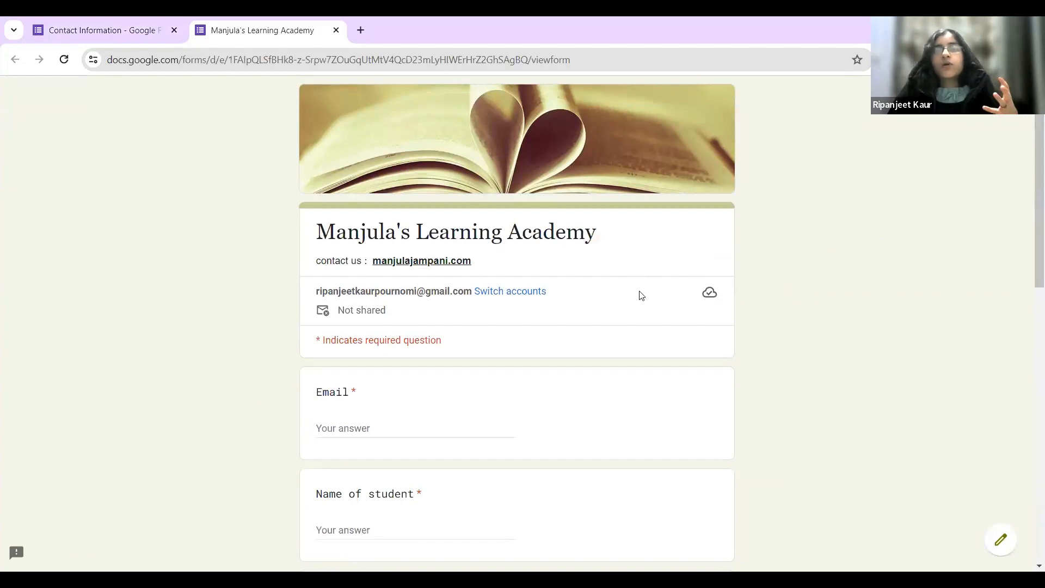
scroll(634, 232, down, 3)
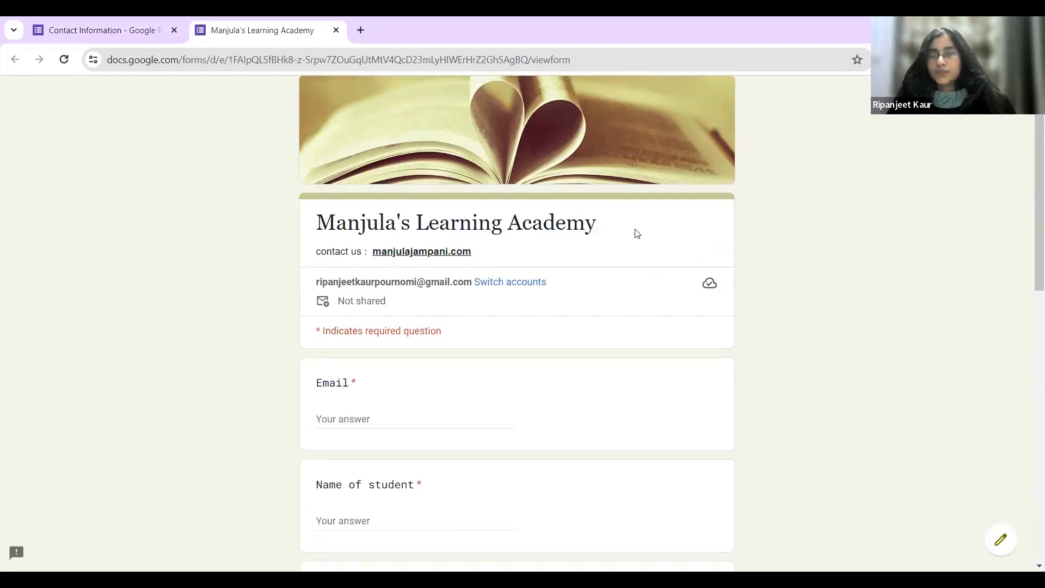
scroll(368, 195, down, 1)
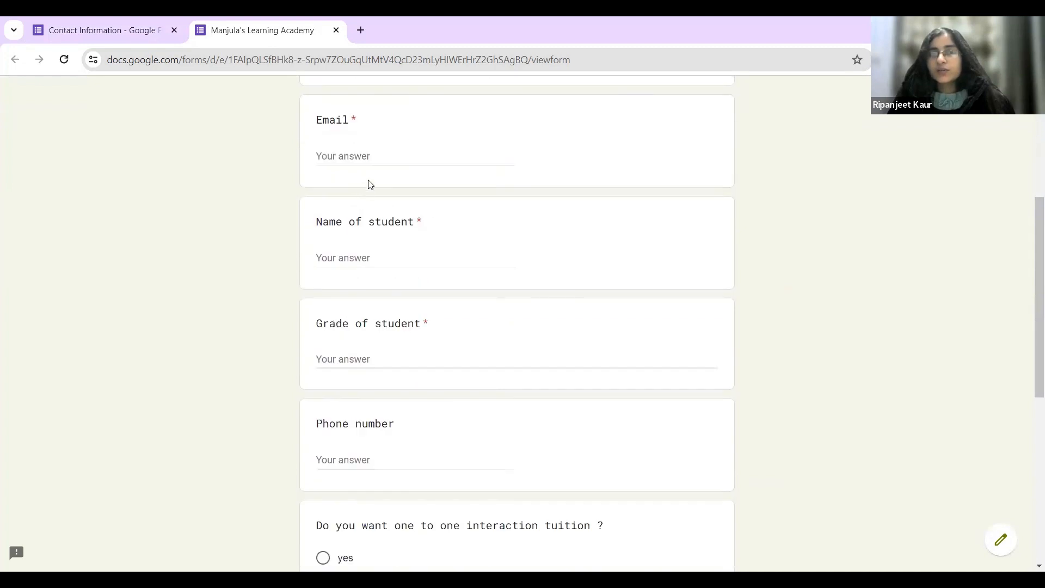
scroll(404, 173, down, 4)
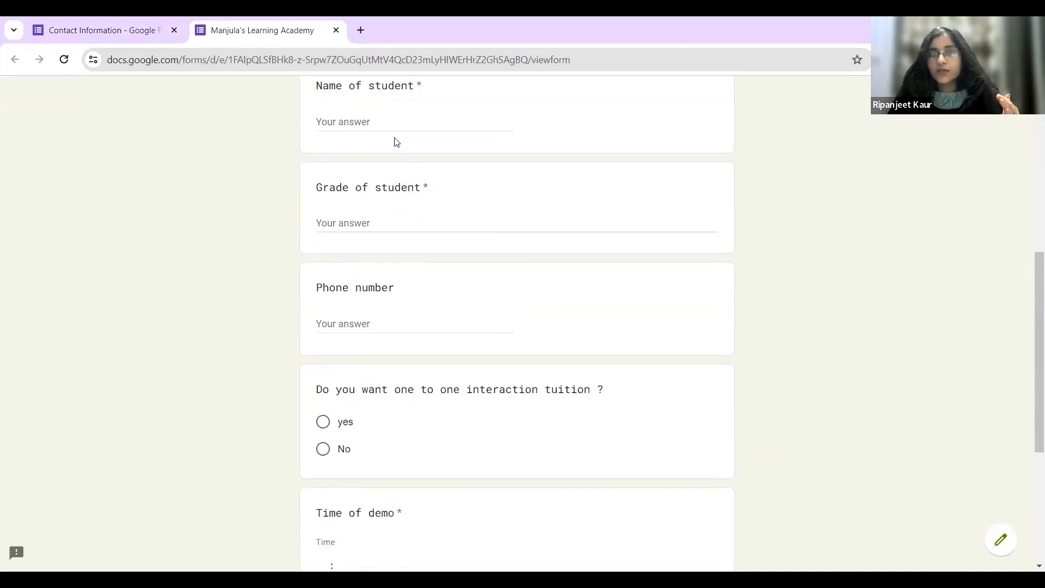
scroll(378, 293, down, 1)
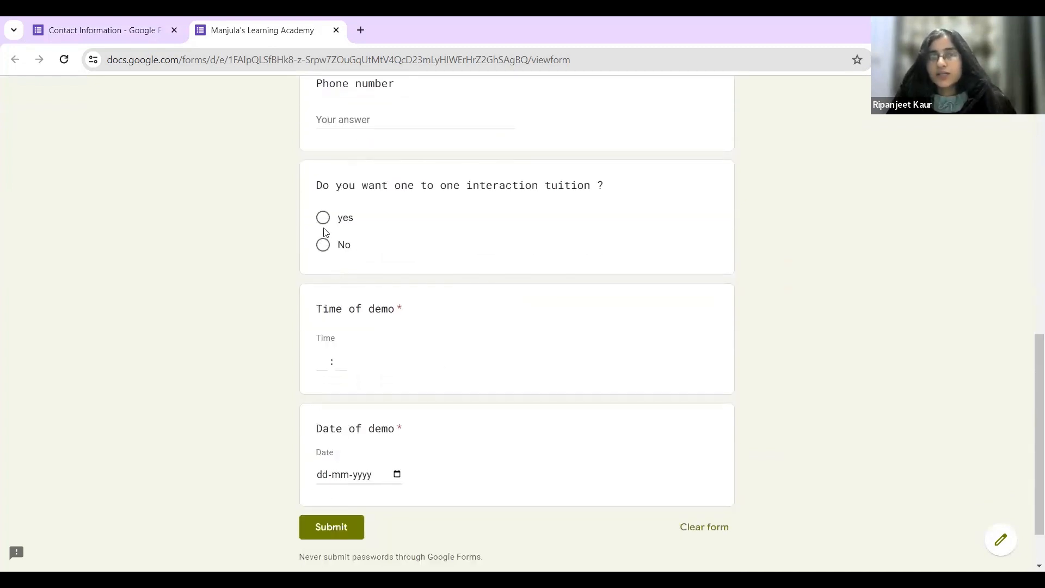
- Test the preview by answering yes and No to the one to one tuition question and trying the time and date fields without filling them
click(323, 218)
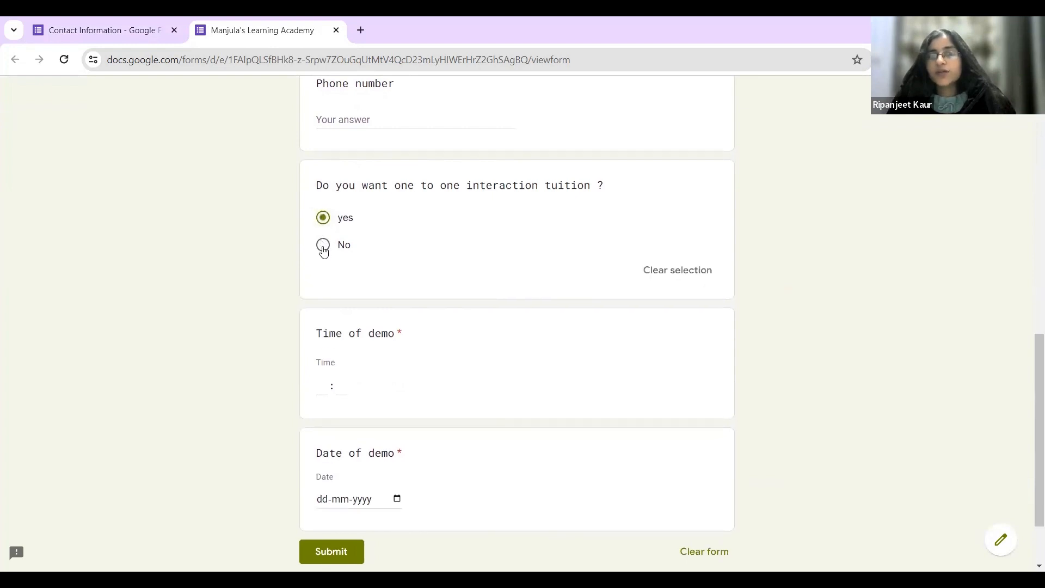
scroll(364, 332, down, 2)
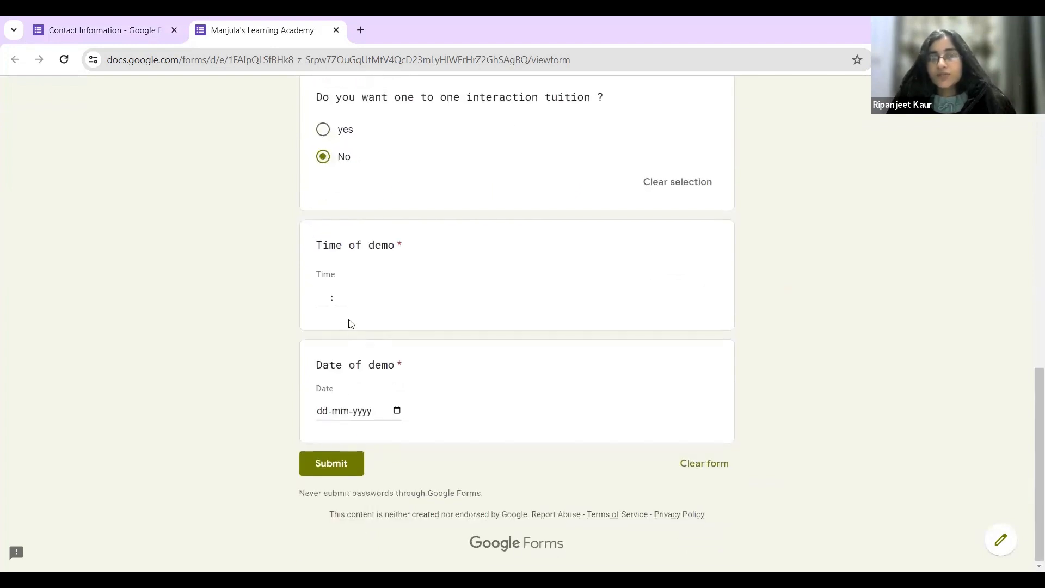
click(322, 288)
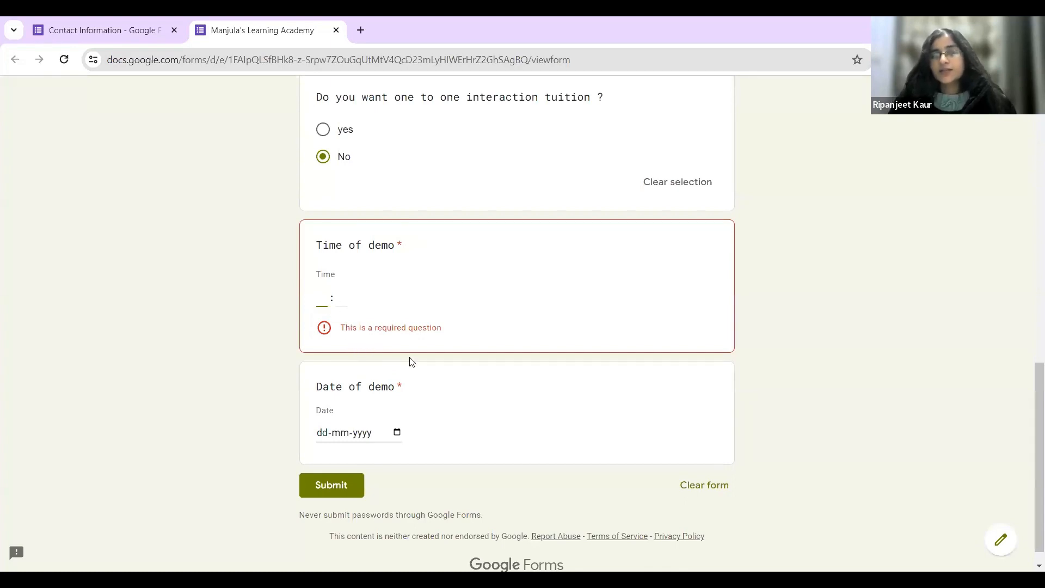
click(398, 433)
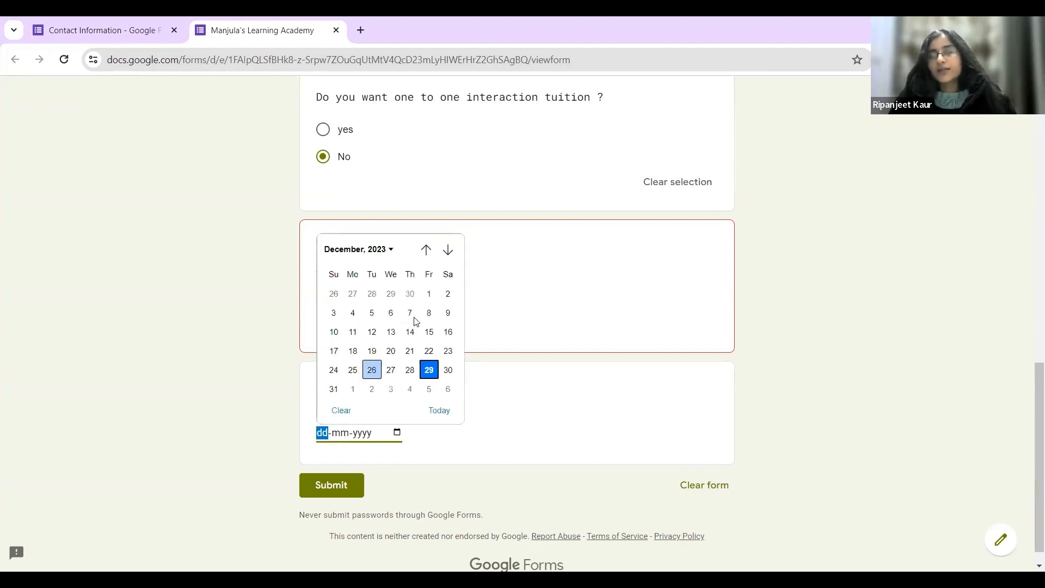
click(403, 445)
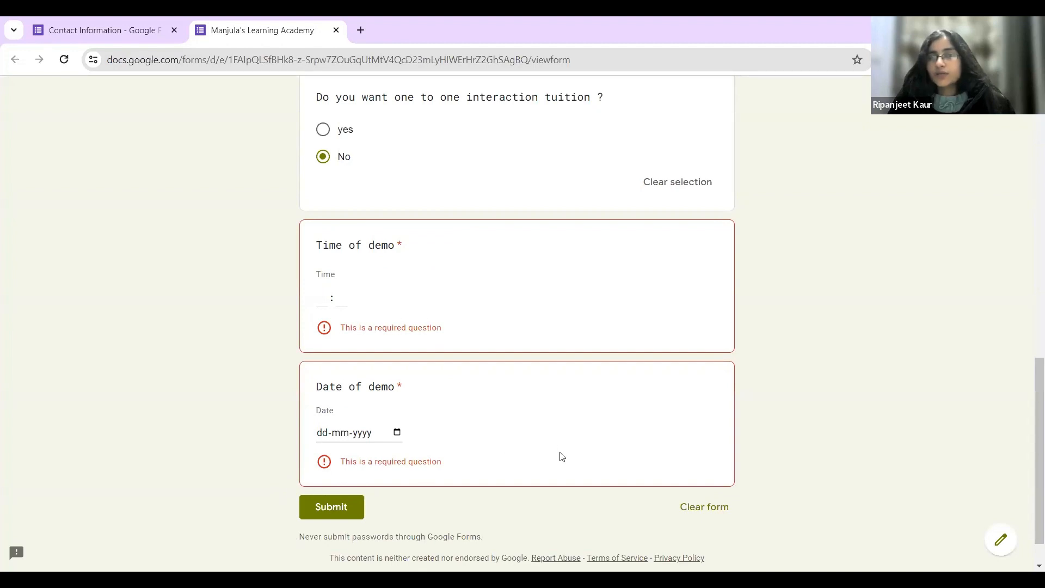
scroll(562, 457, up, 5)
scroll(481, 399, up, 8)
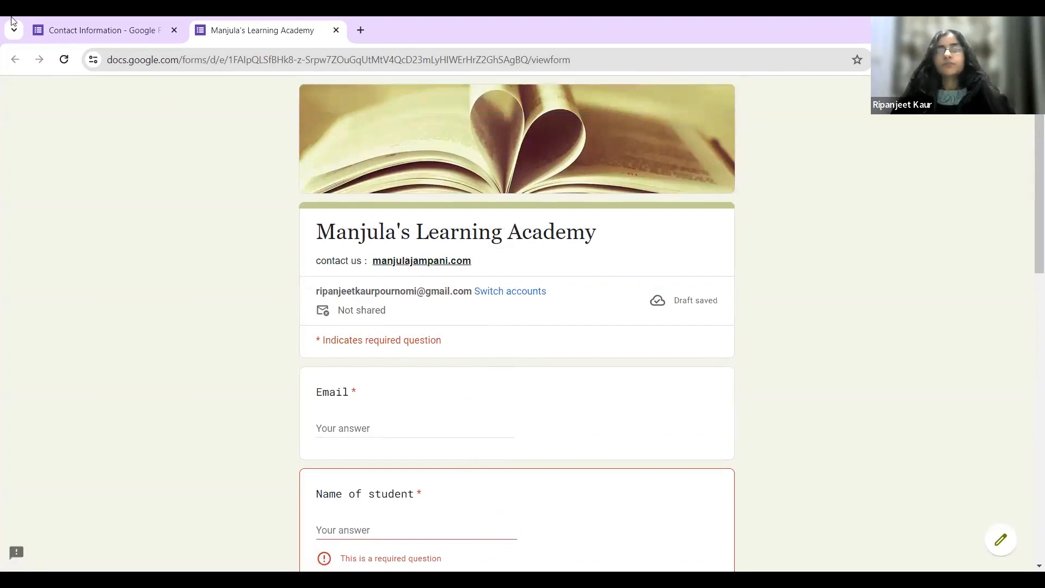
- Return to the Contact Information form editor and copy its full web address
click(107, 28)
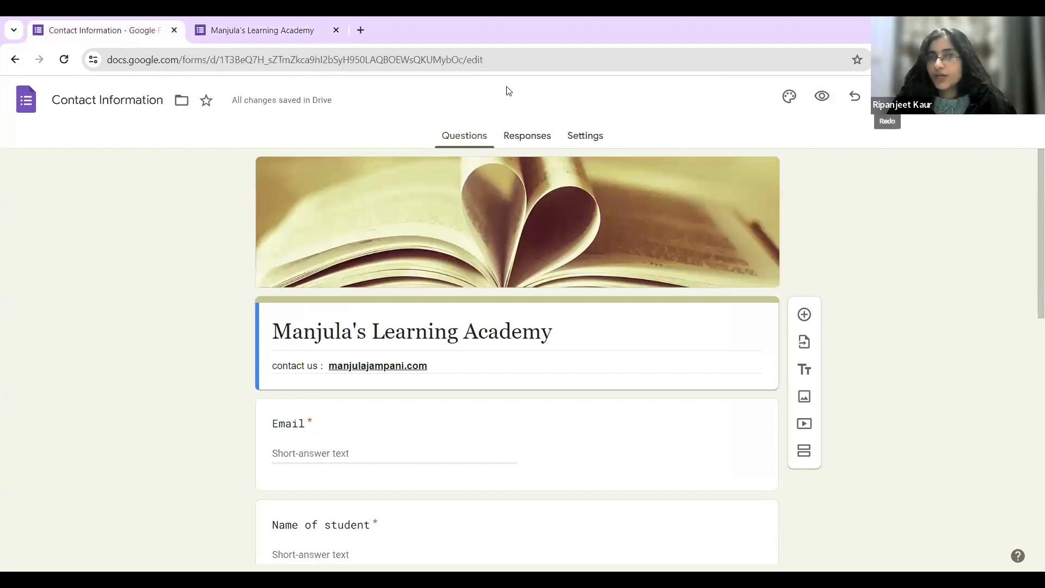
click(400, 61)
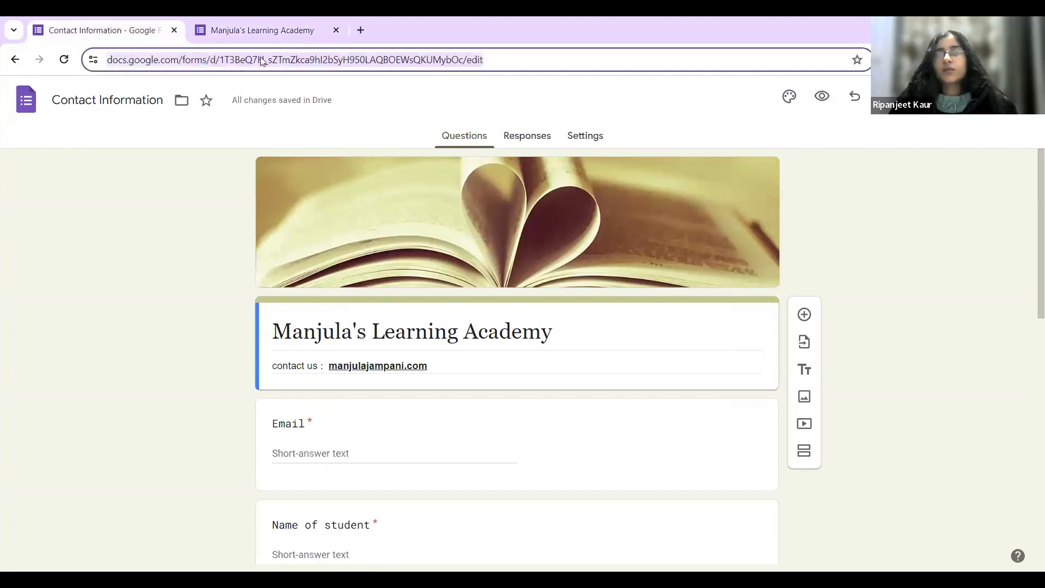
right_click(305, 63)
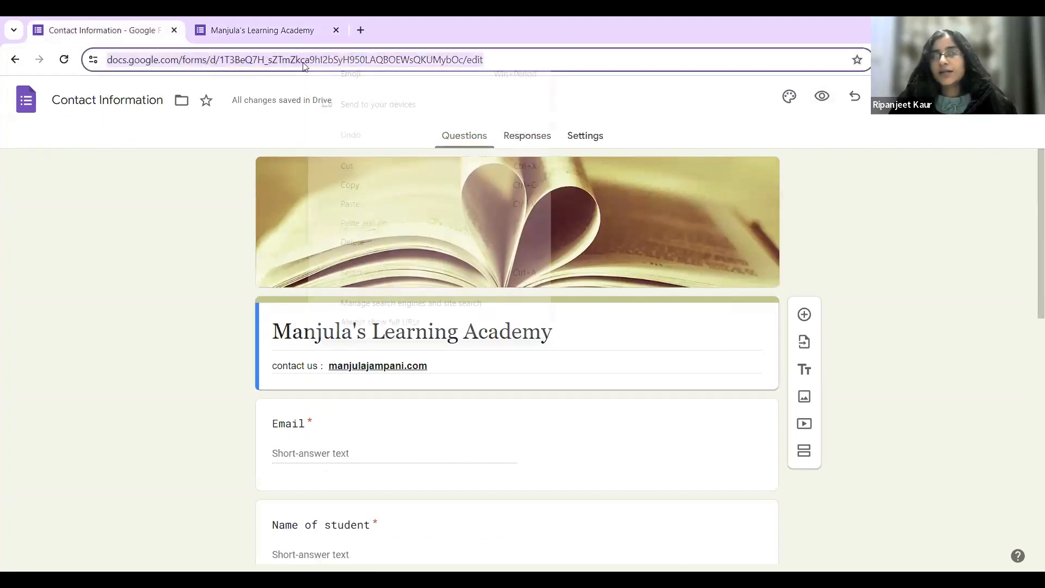
click(379, 189)
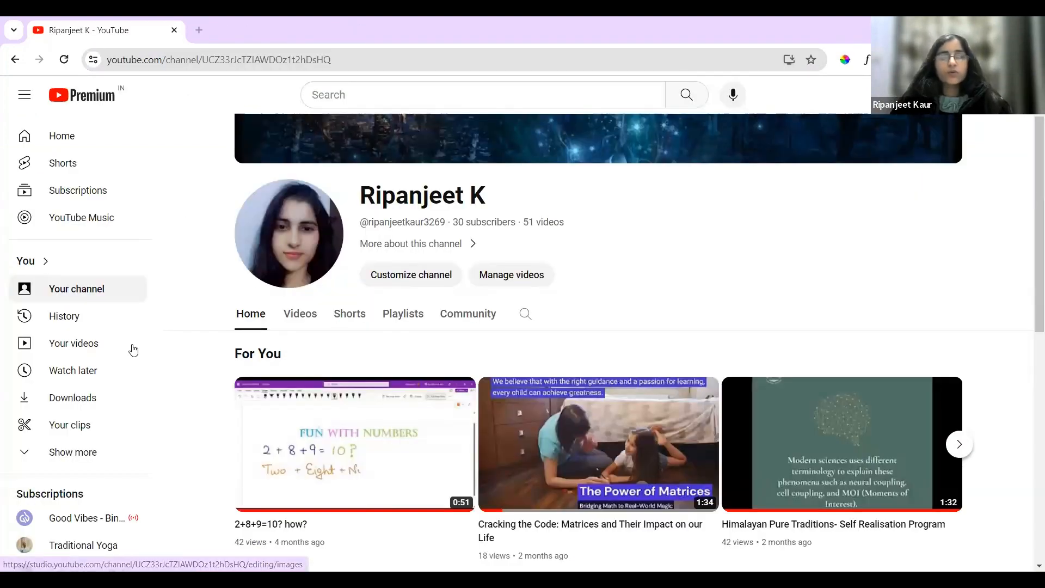
- Open the details of the "Grade 10 digital mock tests" video in YouTube Studio and insert four blank lines above its description text
click(100, 356)
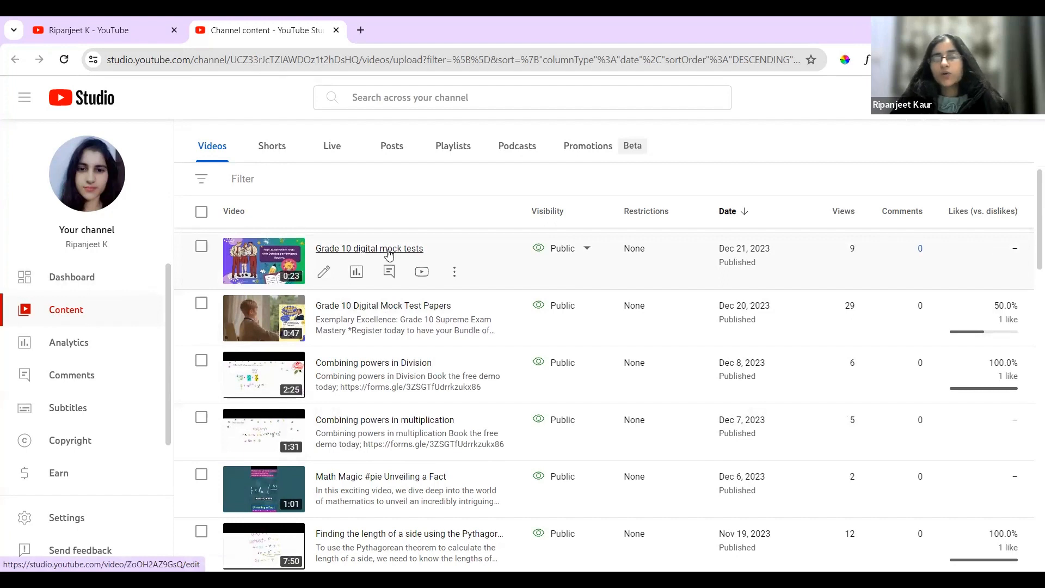
click(390, 249)
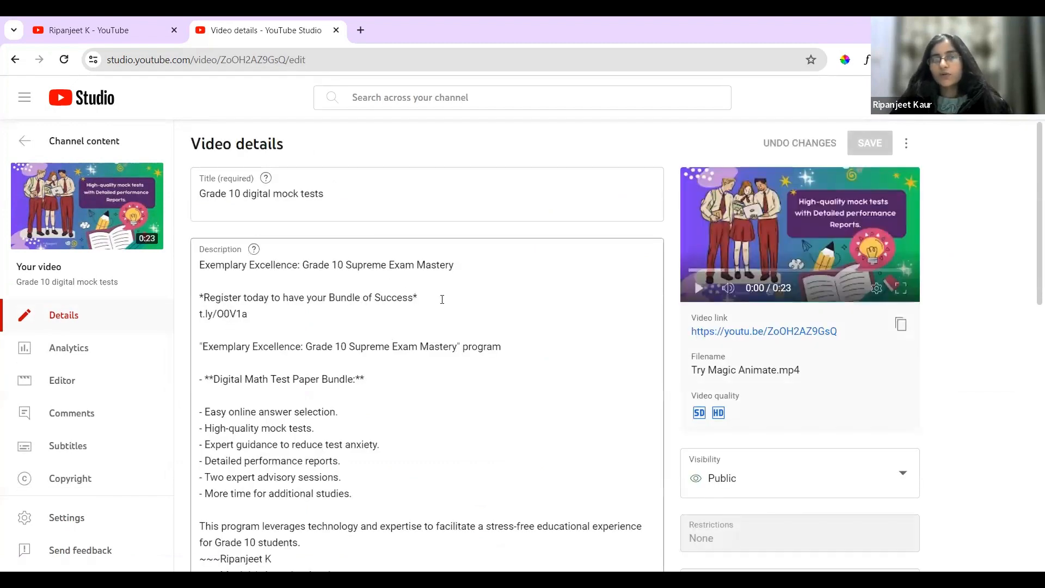
click(197, 267)
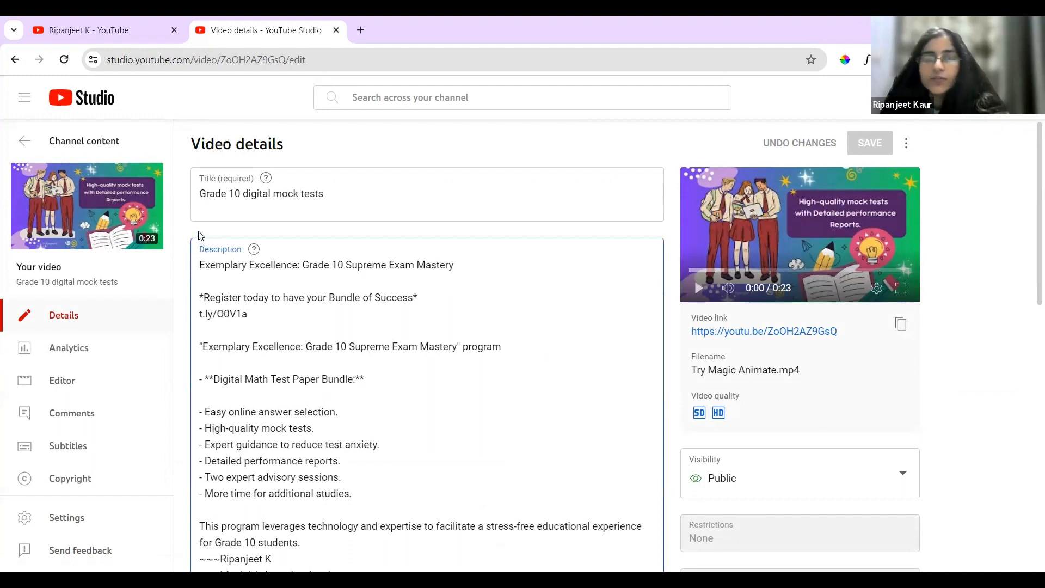
key(Return)
key(Return)
key(Return)
key(Return)
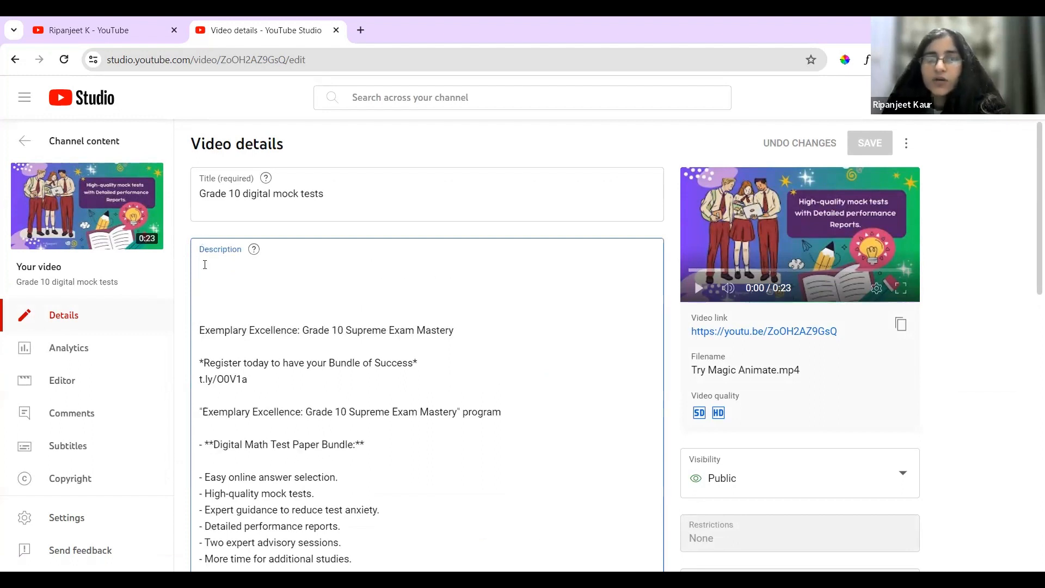
- Paste the copied form link at the start of the video description and save the changes
right_click(204, 266)
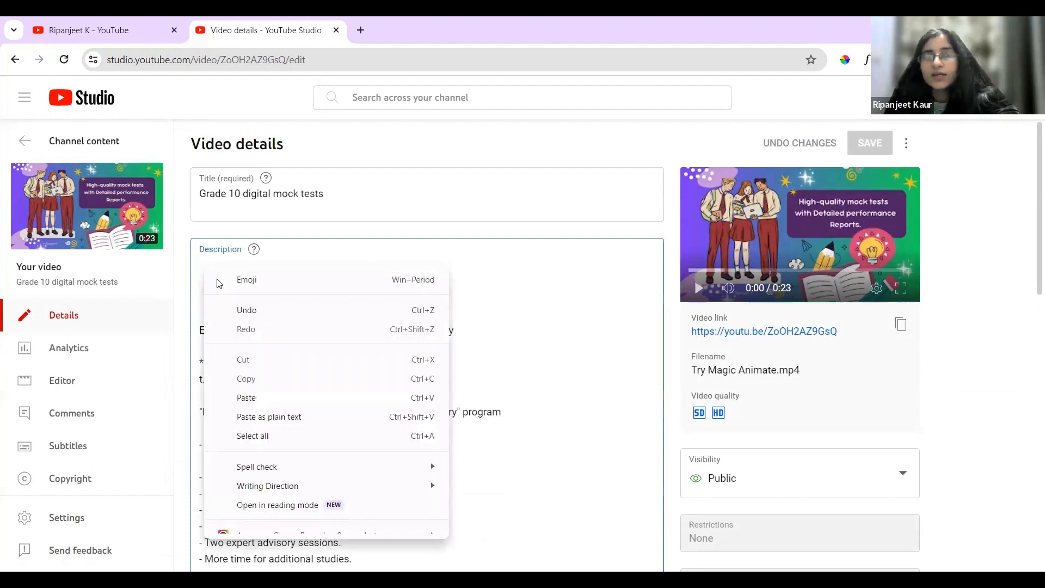
click(278, 396)
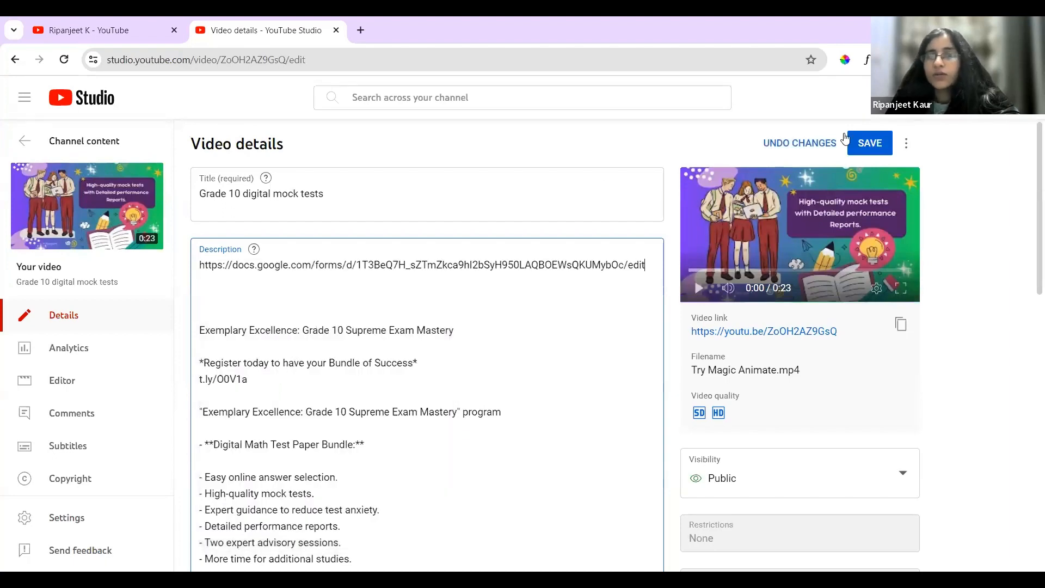
click(862, 147)
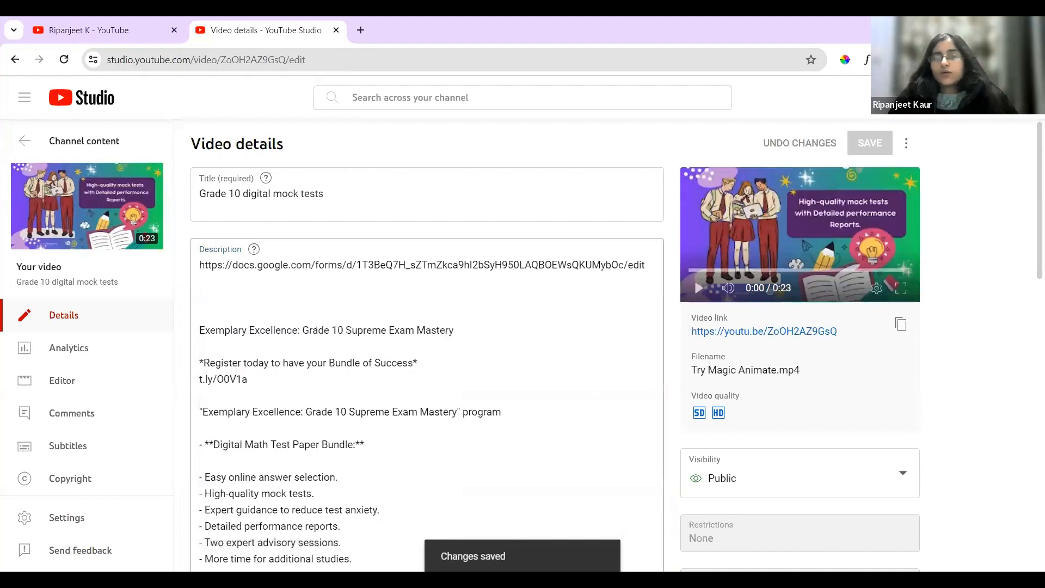
- Check the link from the "Grade 10 digital mock tests" watch page by expanding the description, opening the form and reviewing its questions
click(86, 205)
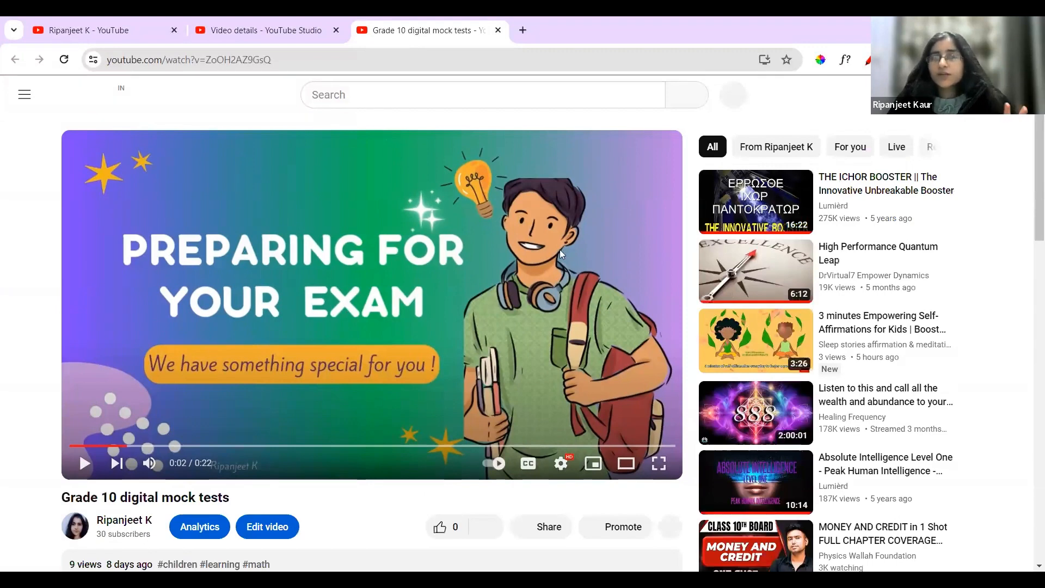
scroll(105, 454, down, 3)
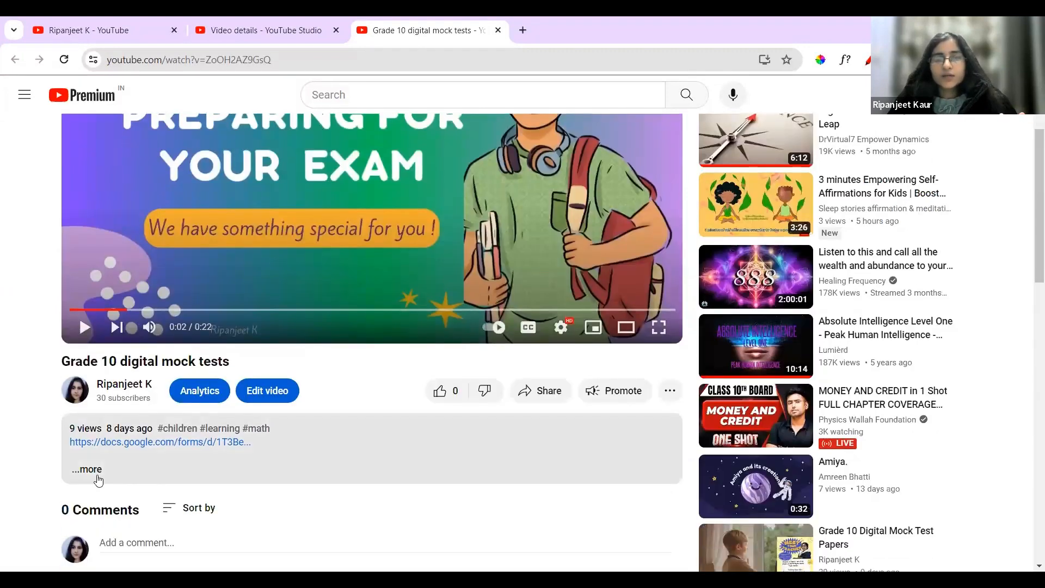
click(88, 469)
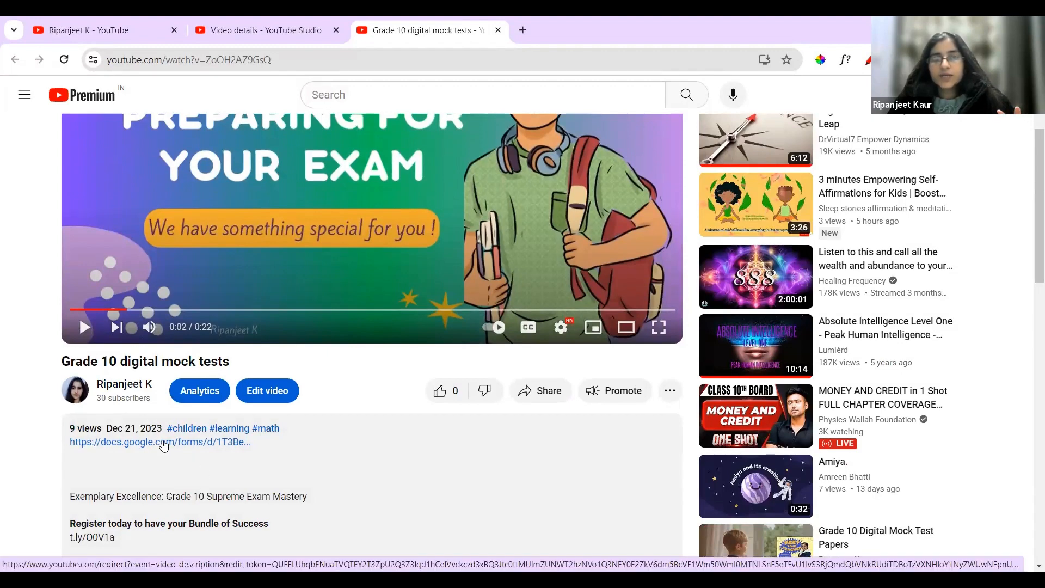
click(159, 443)
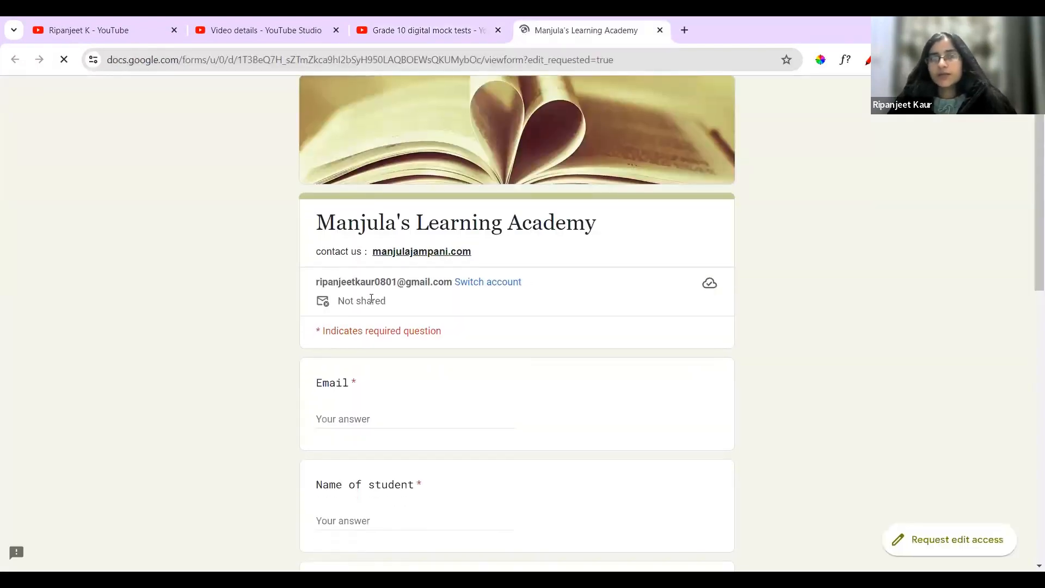
scroll(371, 298, down, 10)
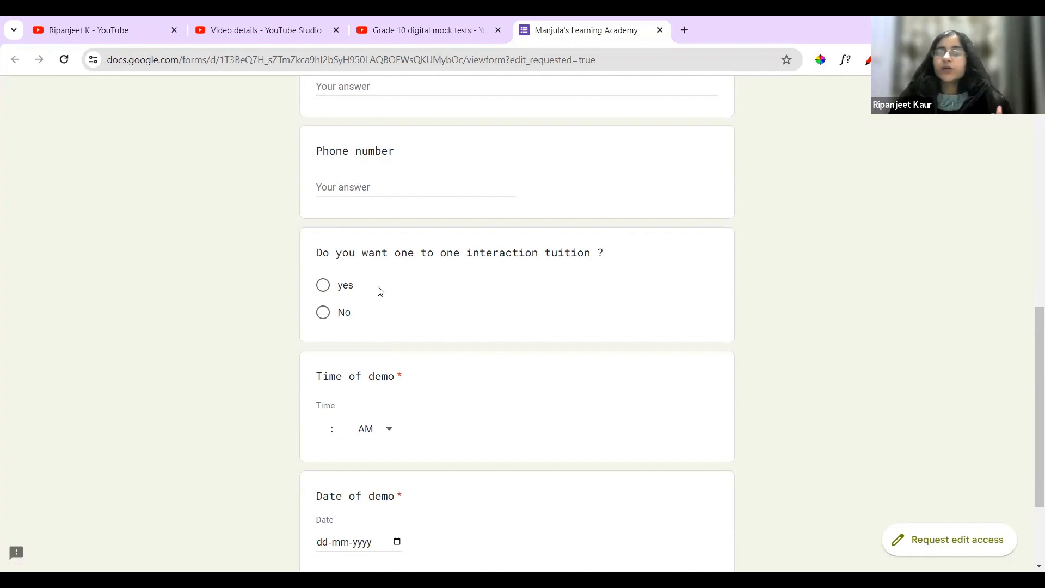
scroll(380, 291, up, 2)
scroll(383, 283, down, 5)
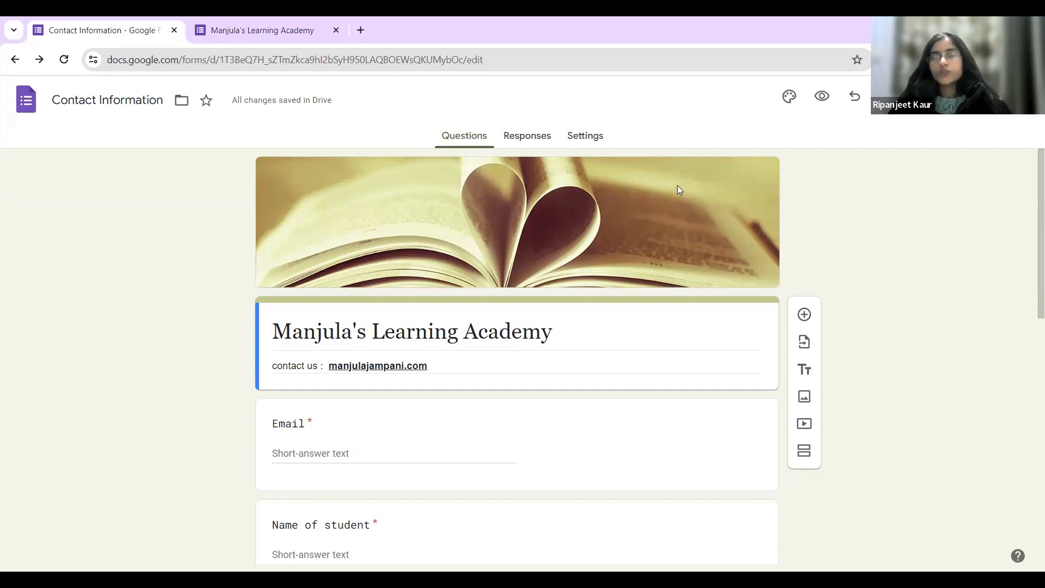
- Review the form in the Google Forms editor, including its responses page with the Link to Sheets option, and return to the questions
scroll(618, 225, down, 6)
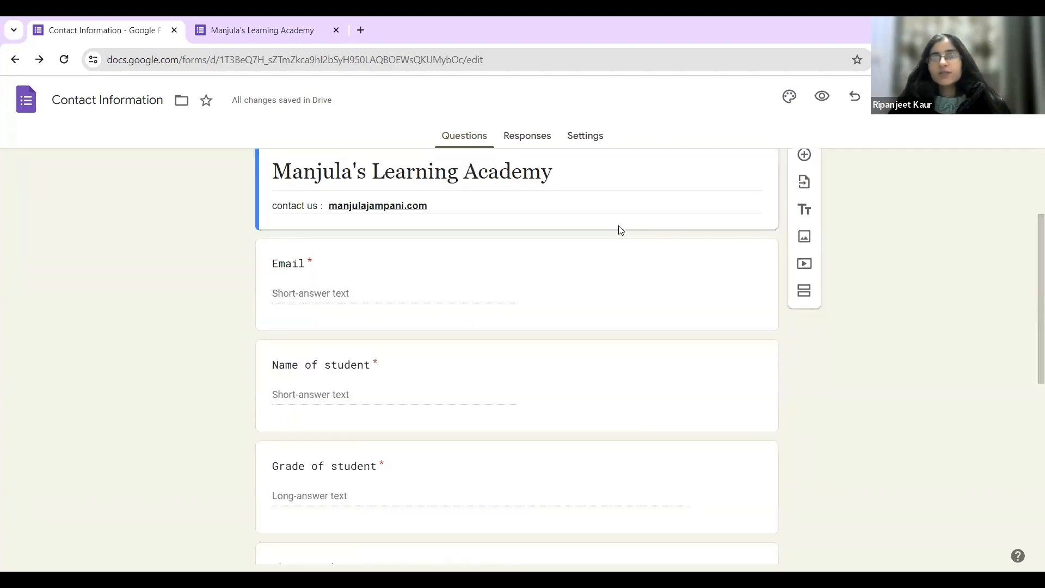
scroll(618, 215, up, 6)
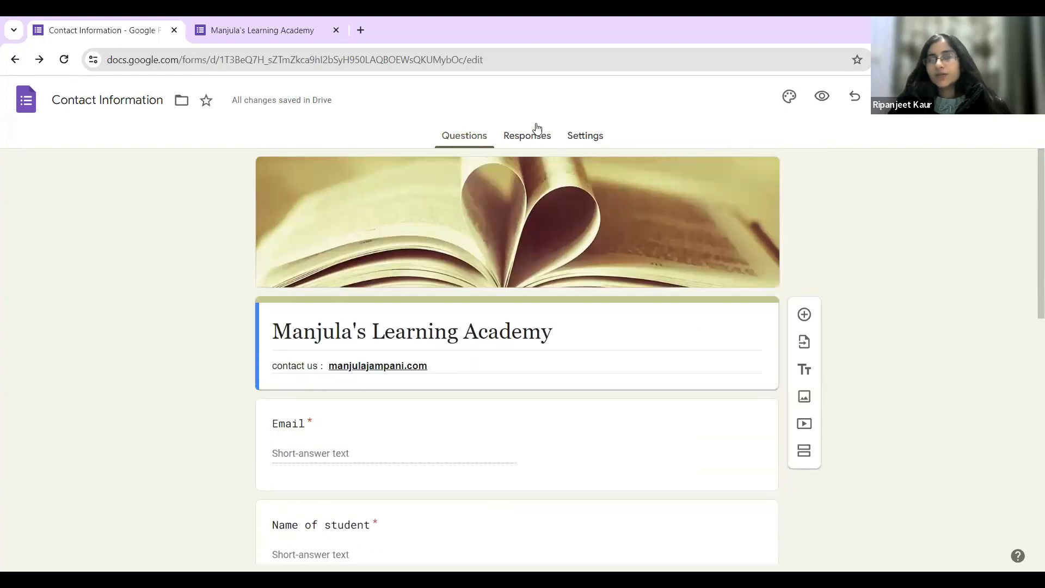
click(533, 139)
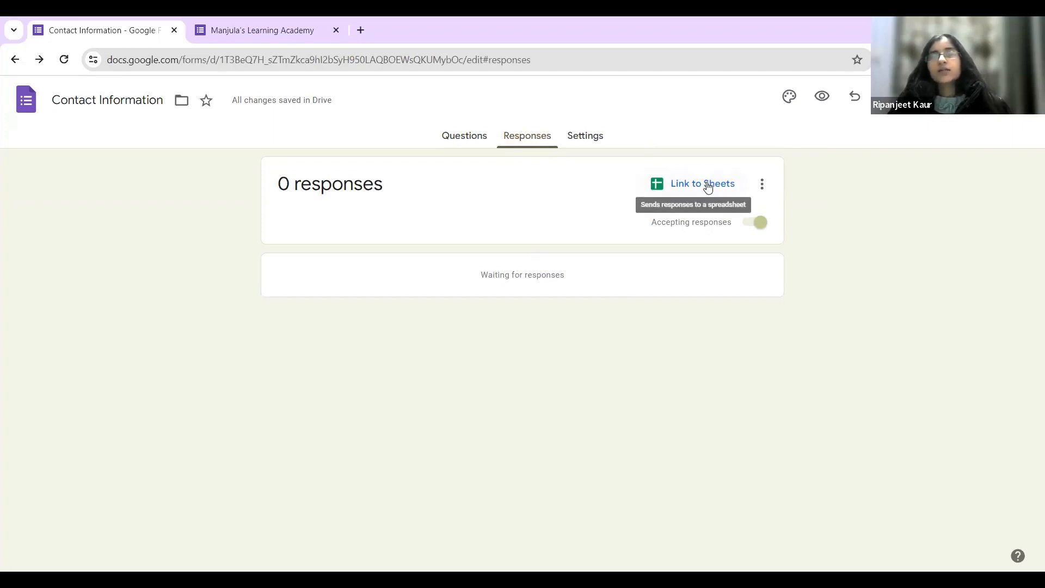
click(479, 136)
scroll(533, 251, down, 9)
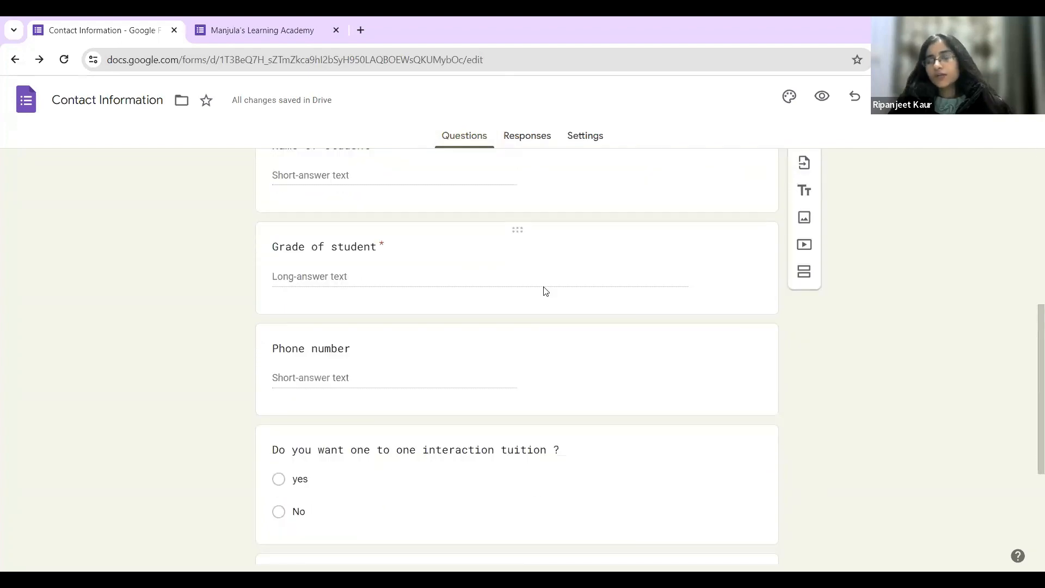
- Review the form's response settings, including email collection, response copies, response editing and the one-response limit
scroll(547, 285, up, 9)
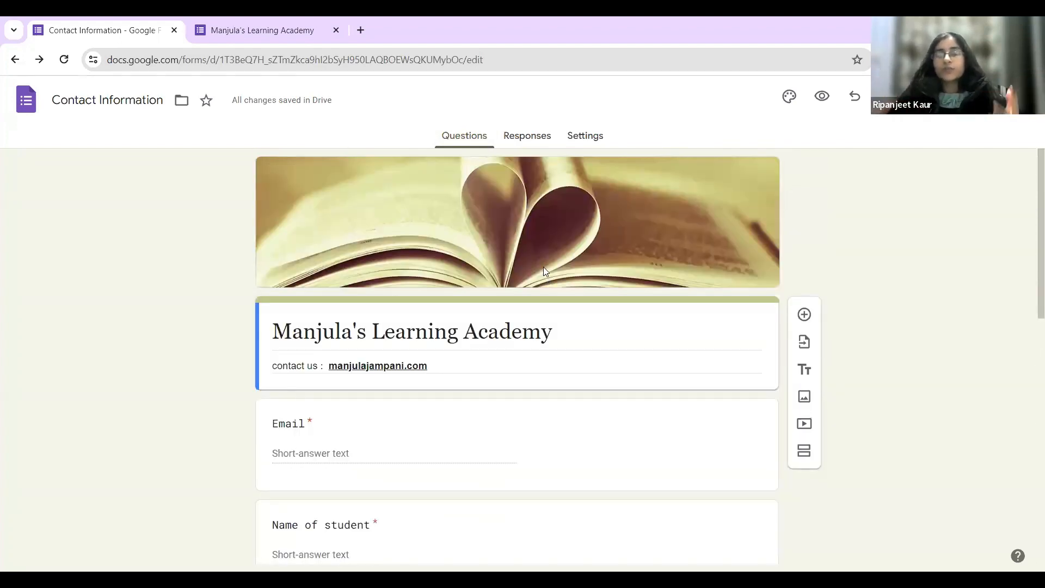
click(556, 141)
click(578, 141)
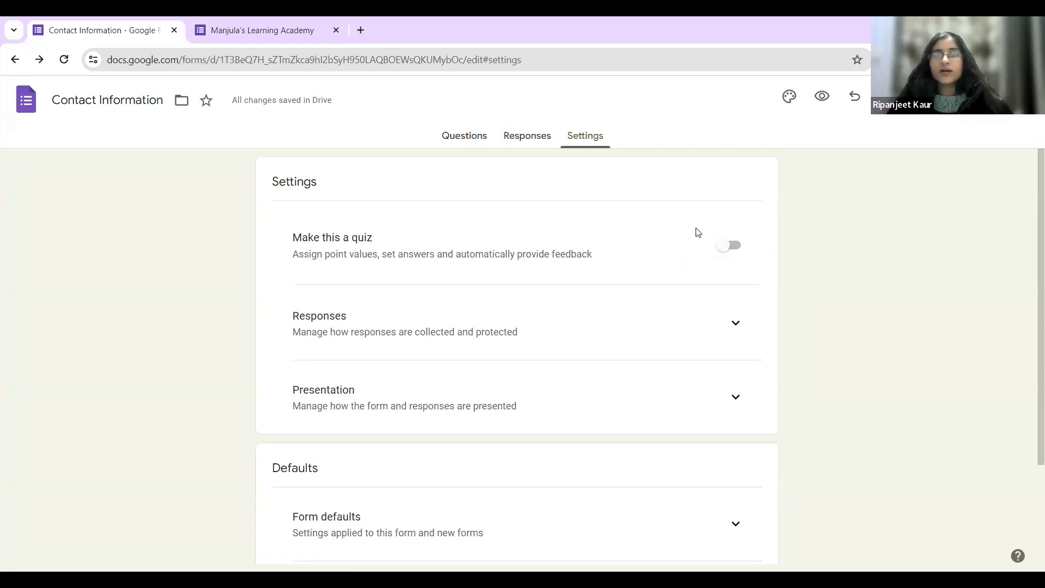
scroll(691, 261, down, 3)
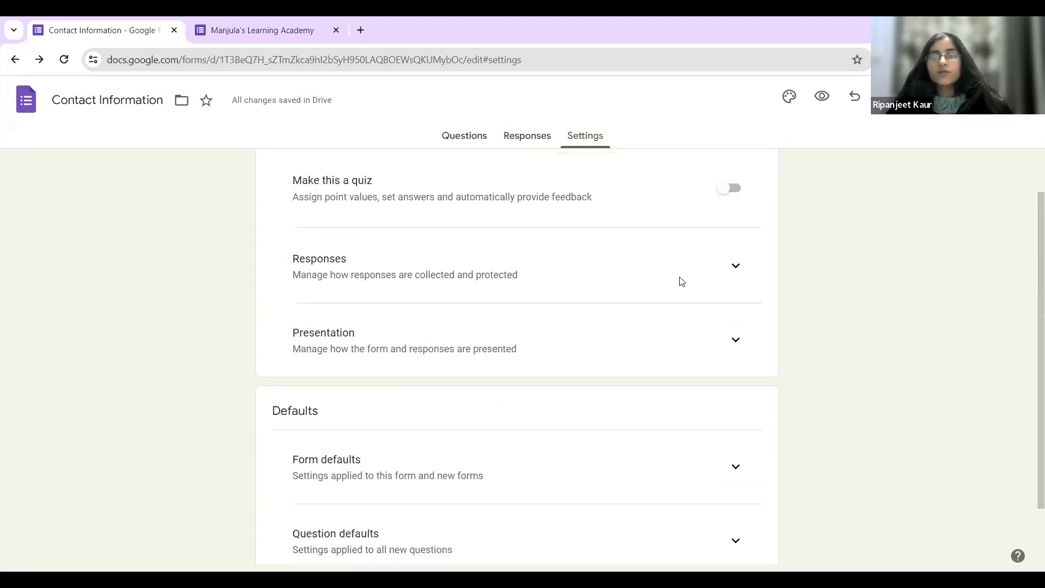
click(738, 201)
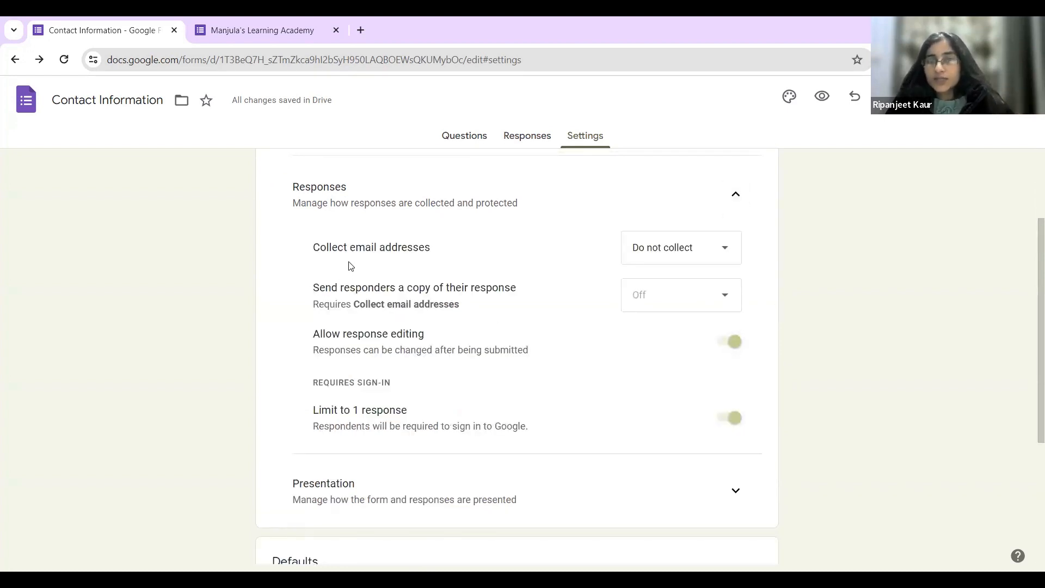
scroll(368, 359, down, 3)
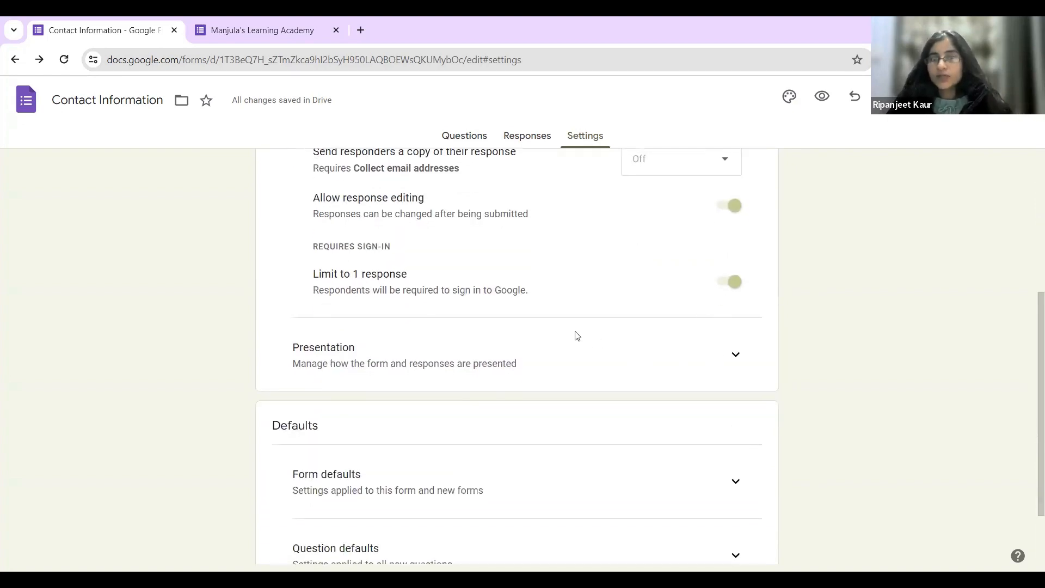
scroll(564, 332, up, 5)
scroll(483, 296, down, 5)
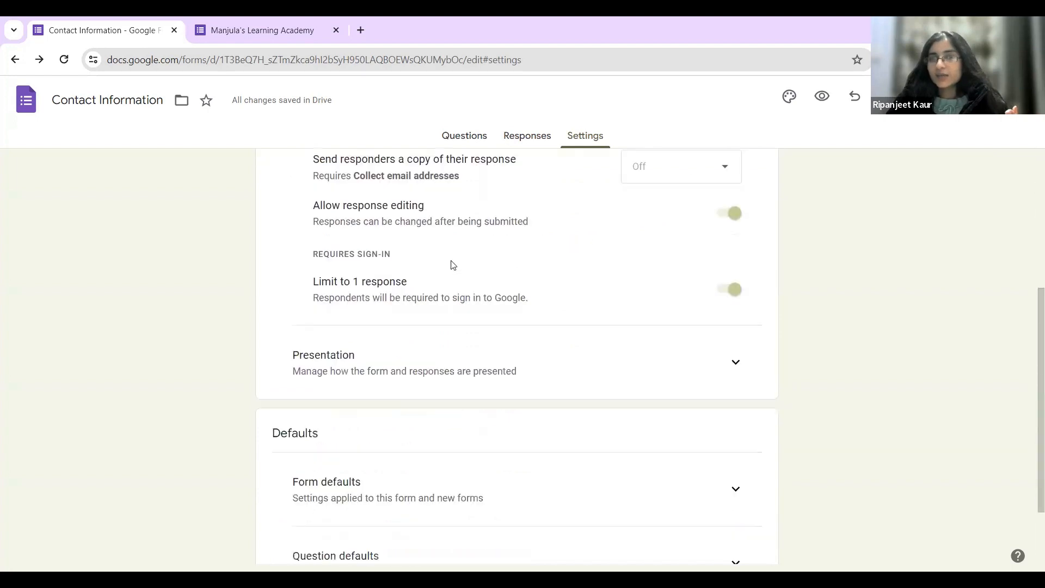
- Leave the settings, check the form's responses page again and return to the questions
click(451, 135)
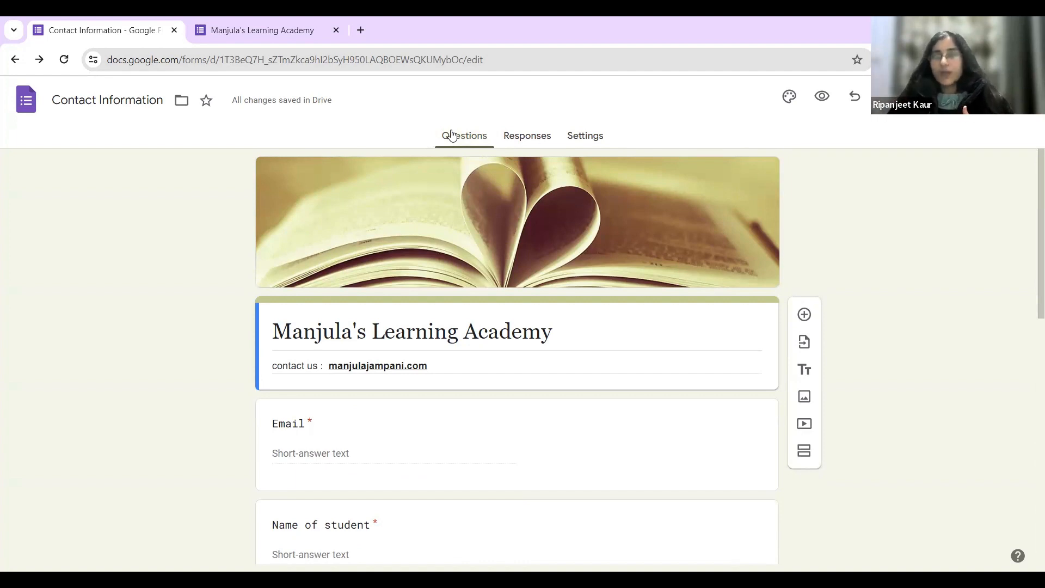
click(529, 136)
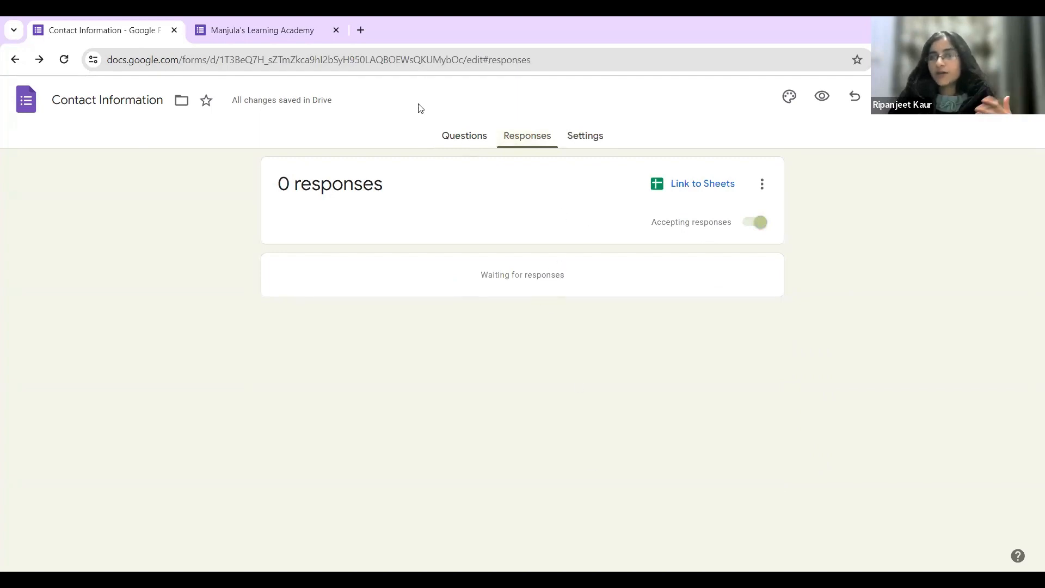
click(459, 143)
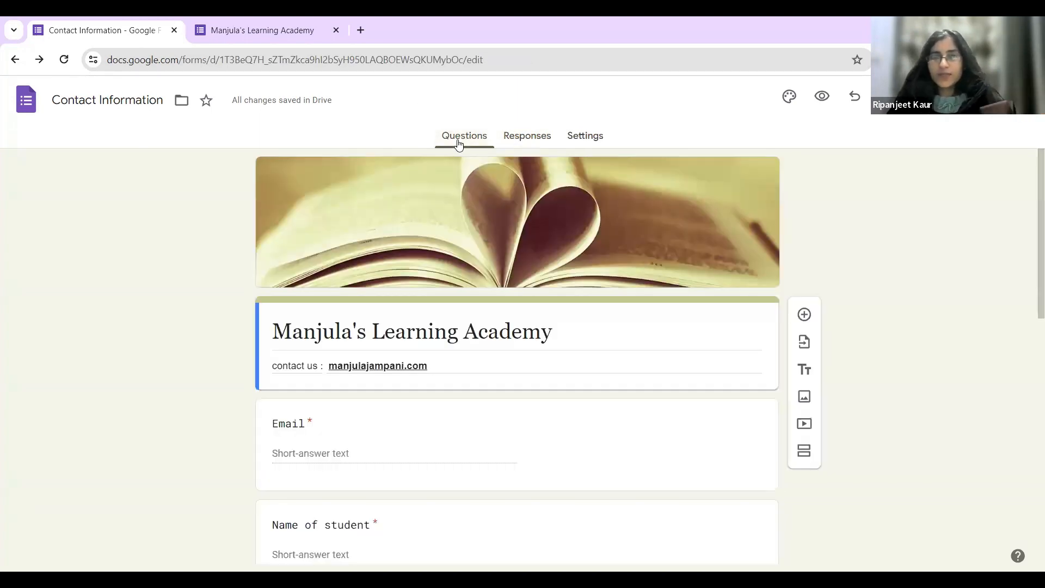